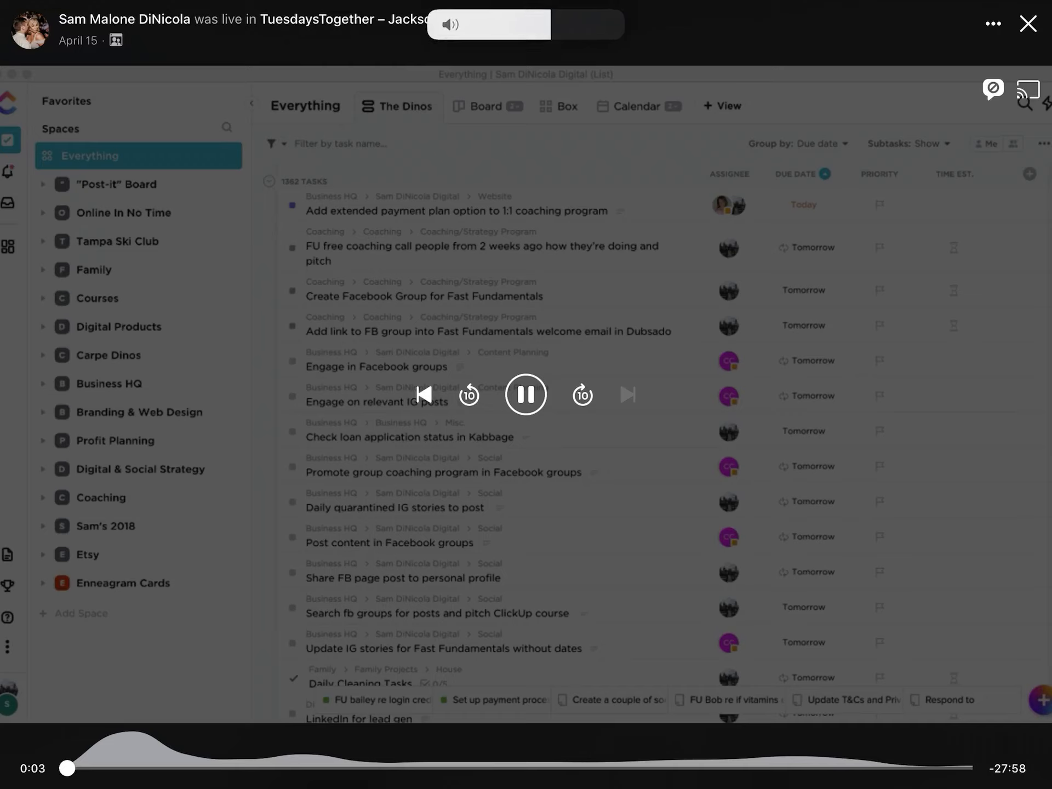
key("XF86AudioLowerVolume")
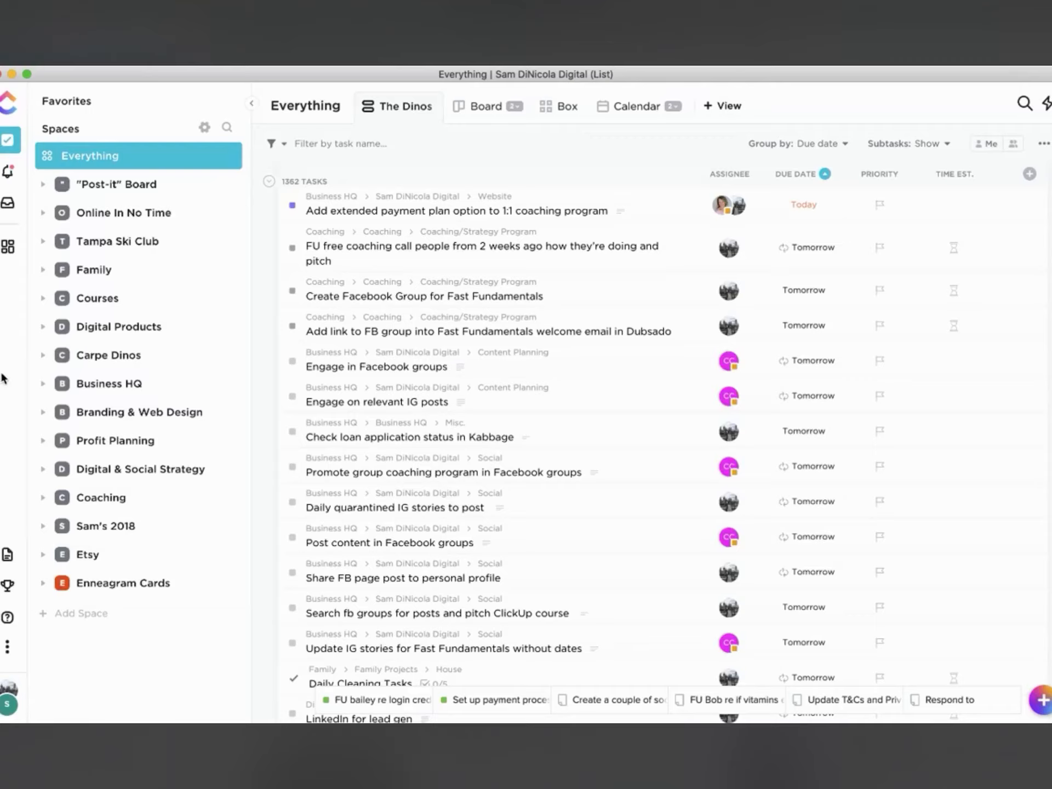
left_click(18, 704)
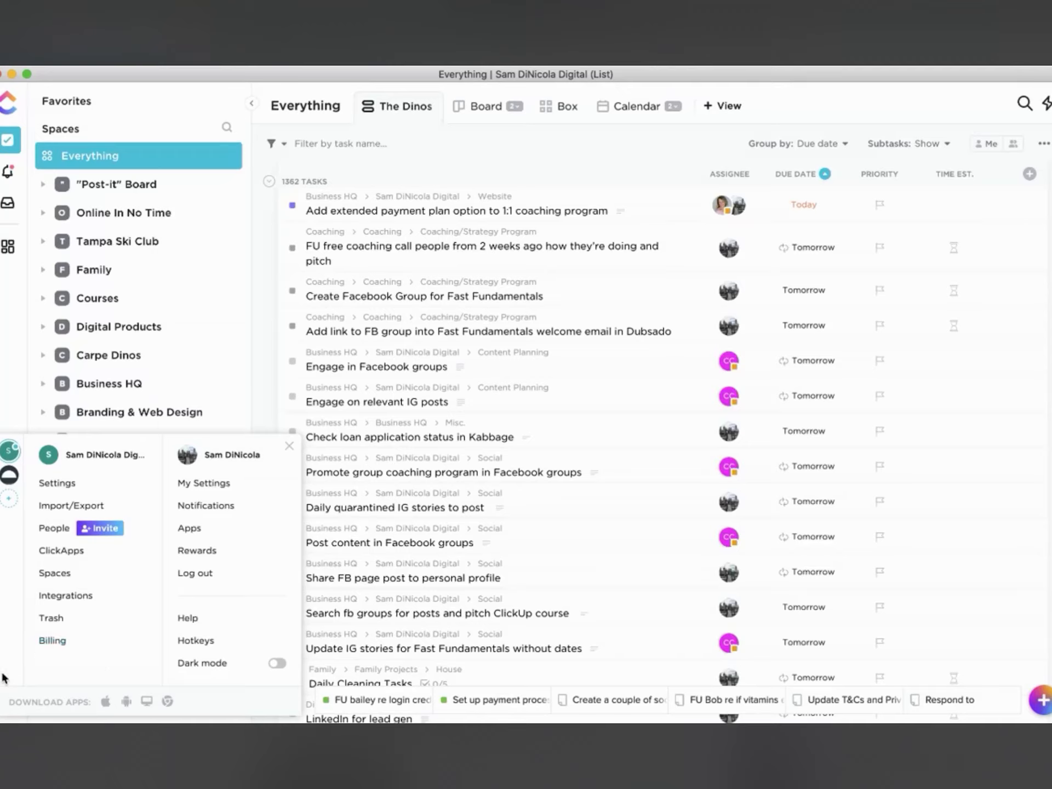
left_click(15, 345)
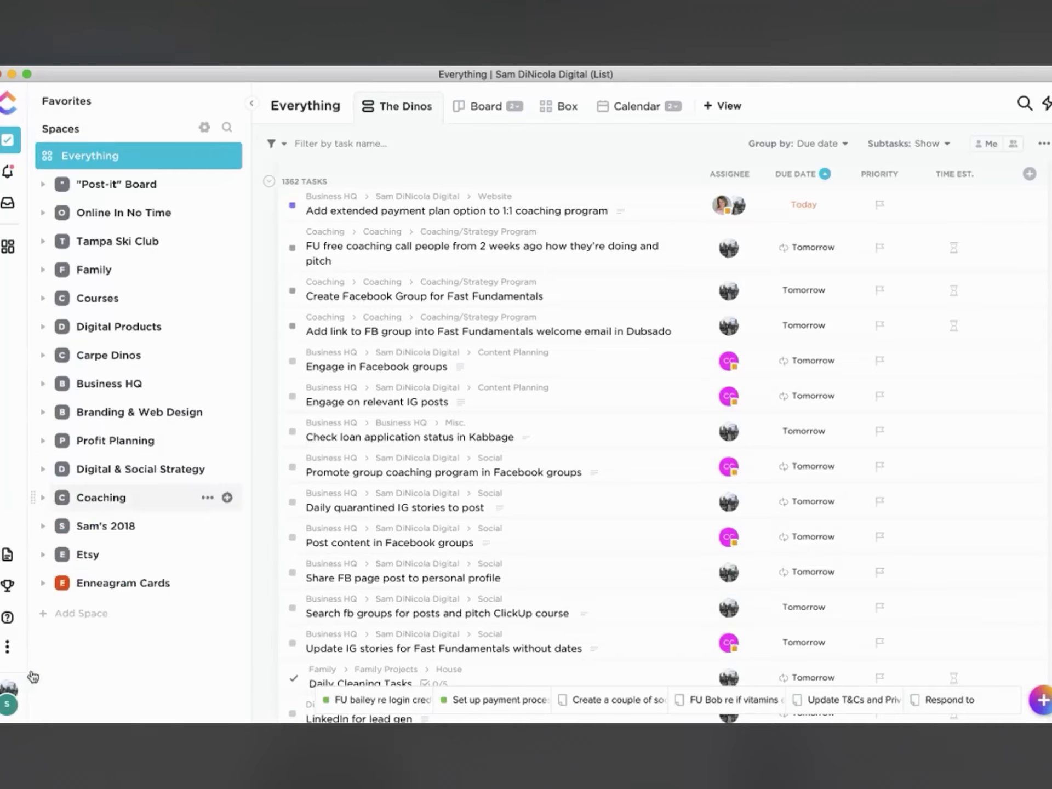
left_click(8, 702)
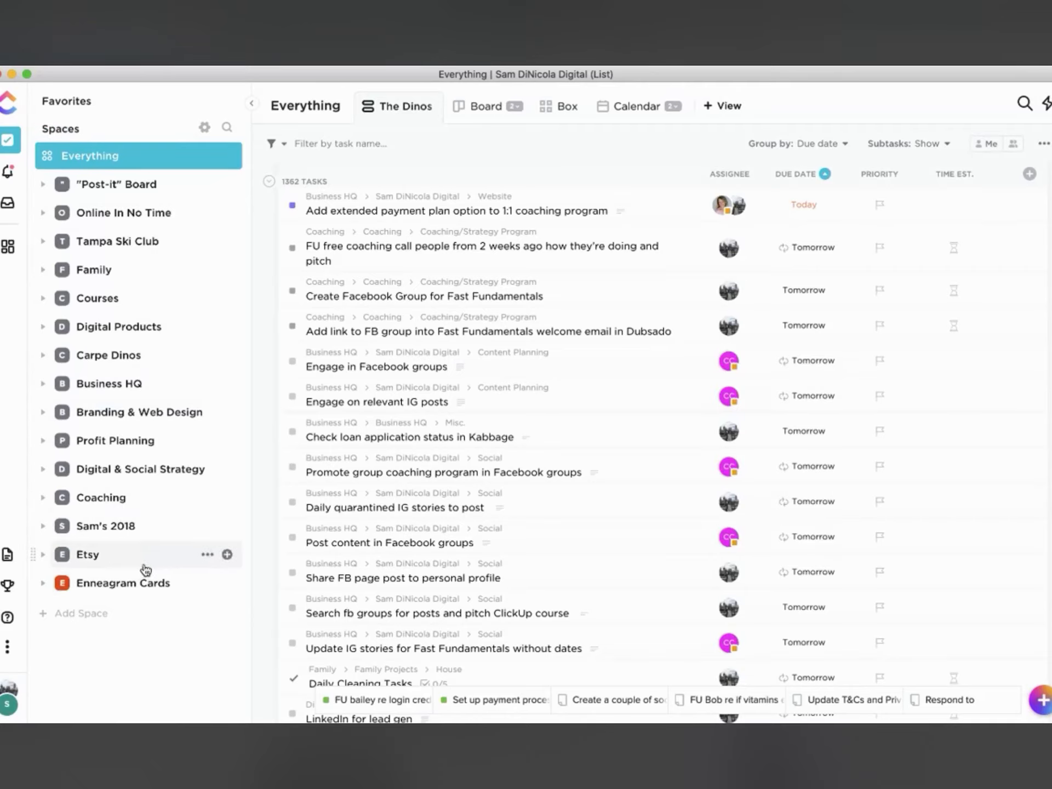
left_click(43, 185)
left_click(43, 186)
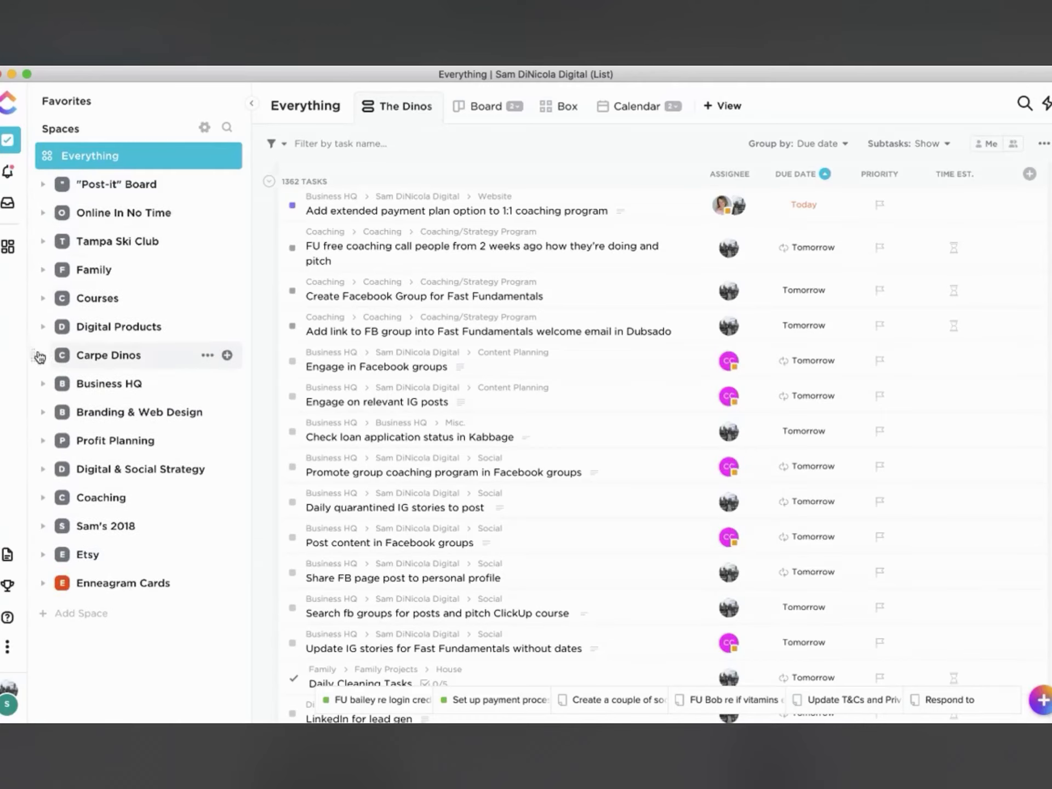
Expand the Business HQ space and open the folder below Onboarding, showing its lists
left_click(43, 385)
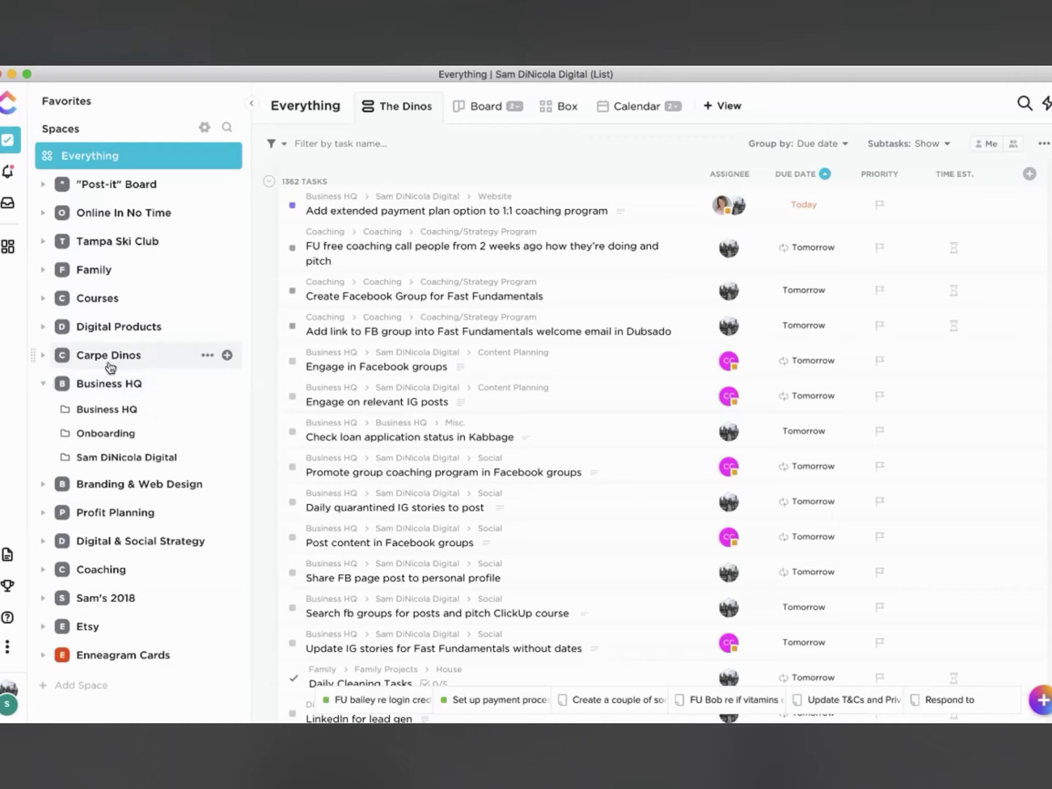
left_click(114, 459)
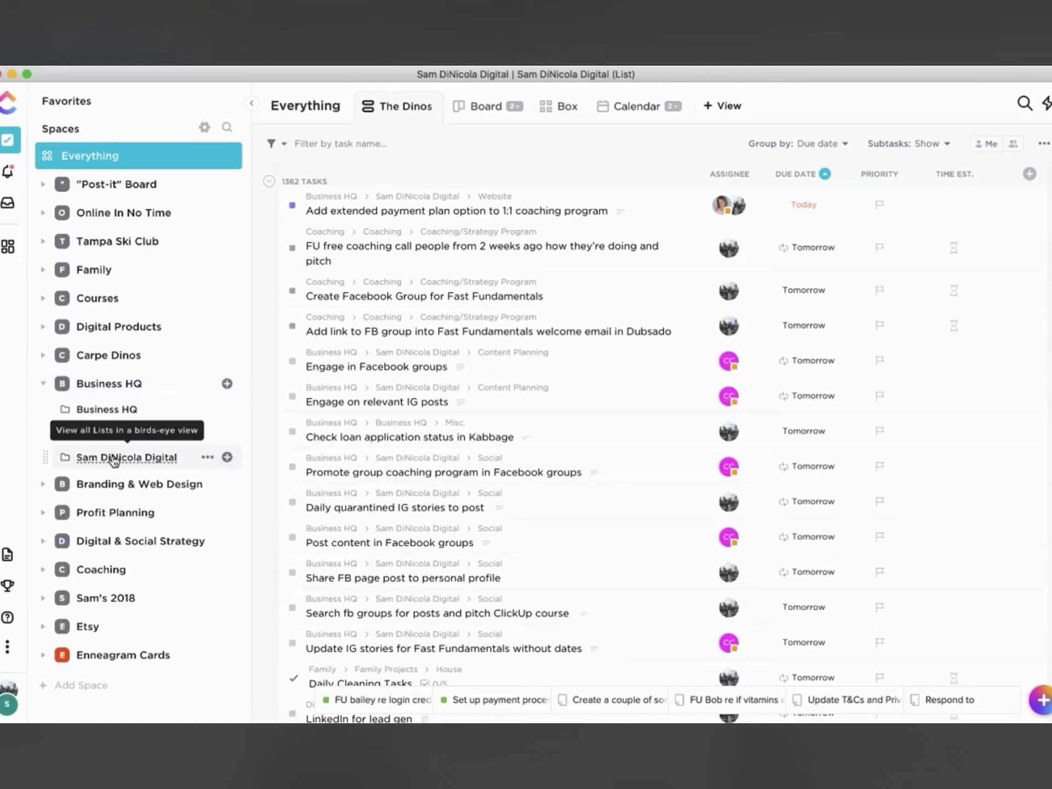
left_click(64, 462)
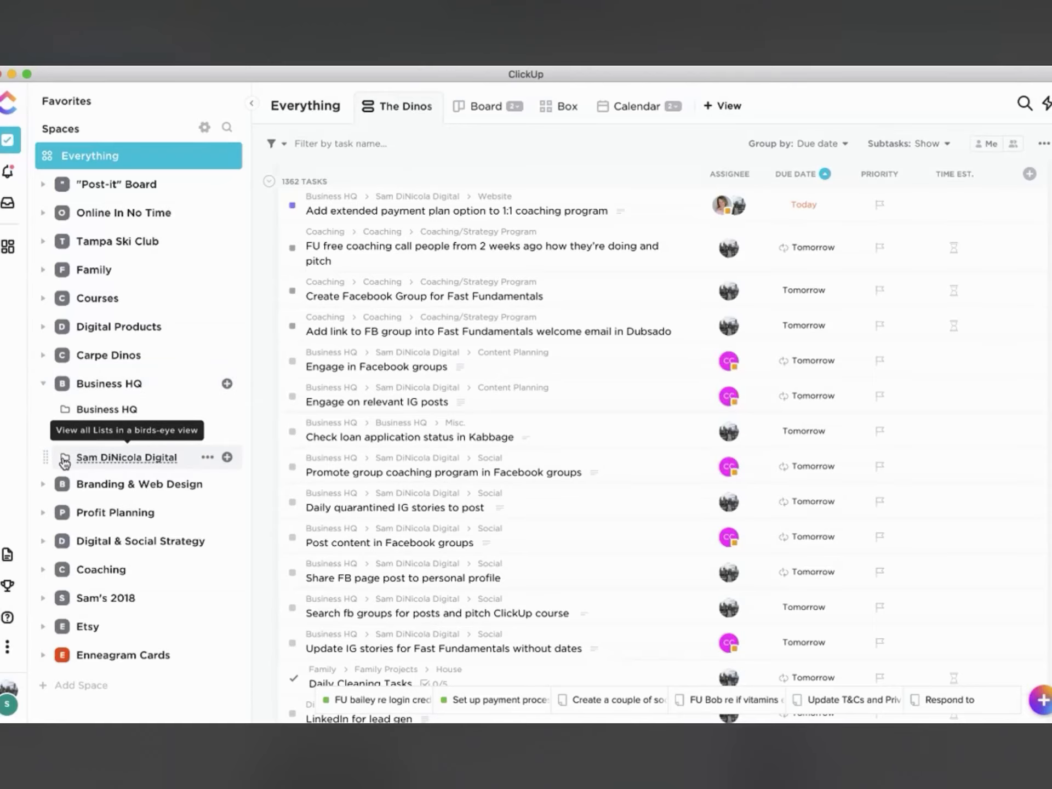
left_click(65, 461)
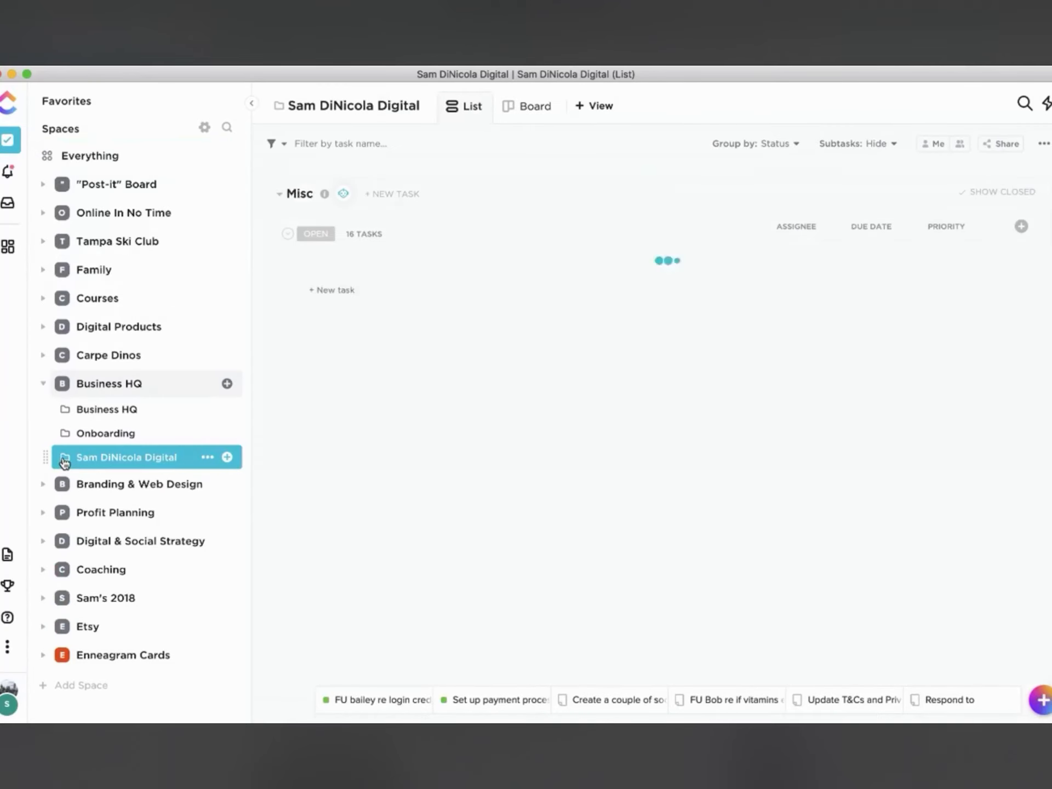
left_click(64, 461)
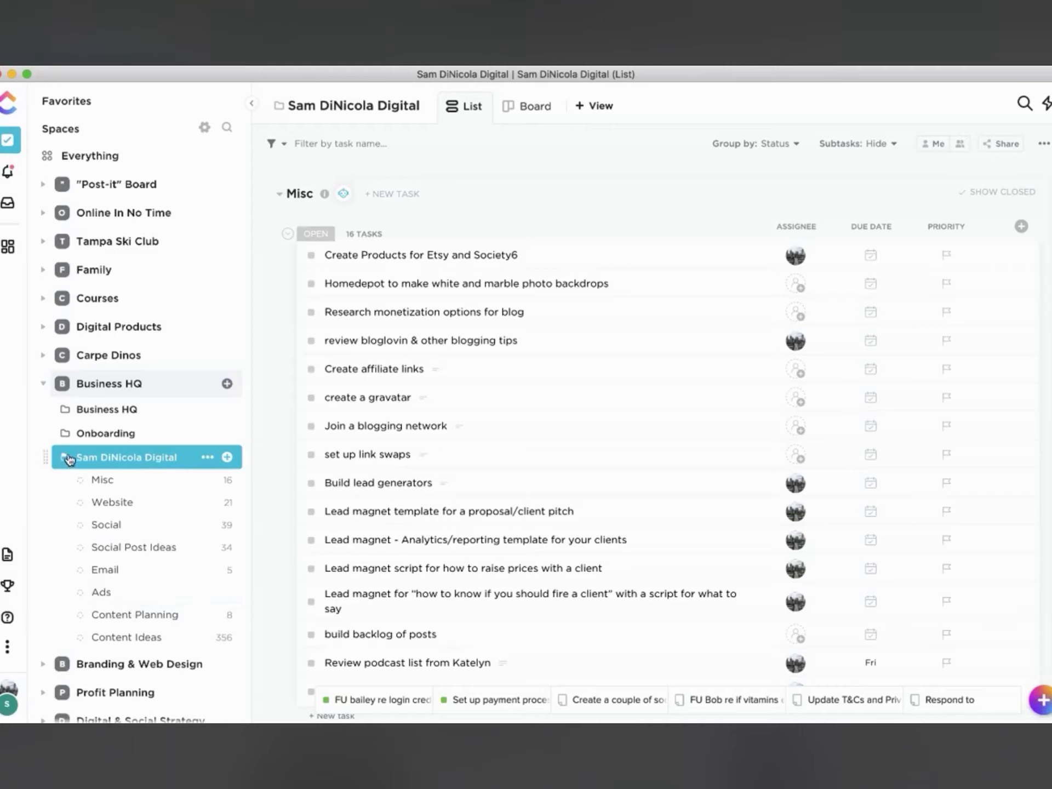
Collapse the Business HQ space and expand Digital & Social Strategy to look through its client folders
left_click(43, 384)
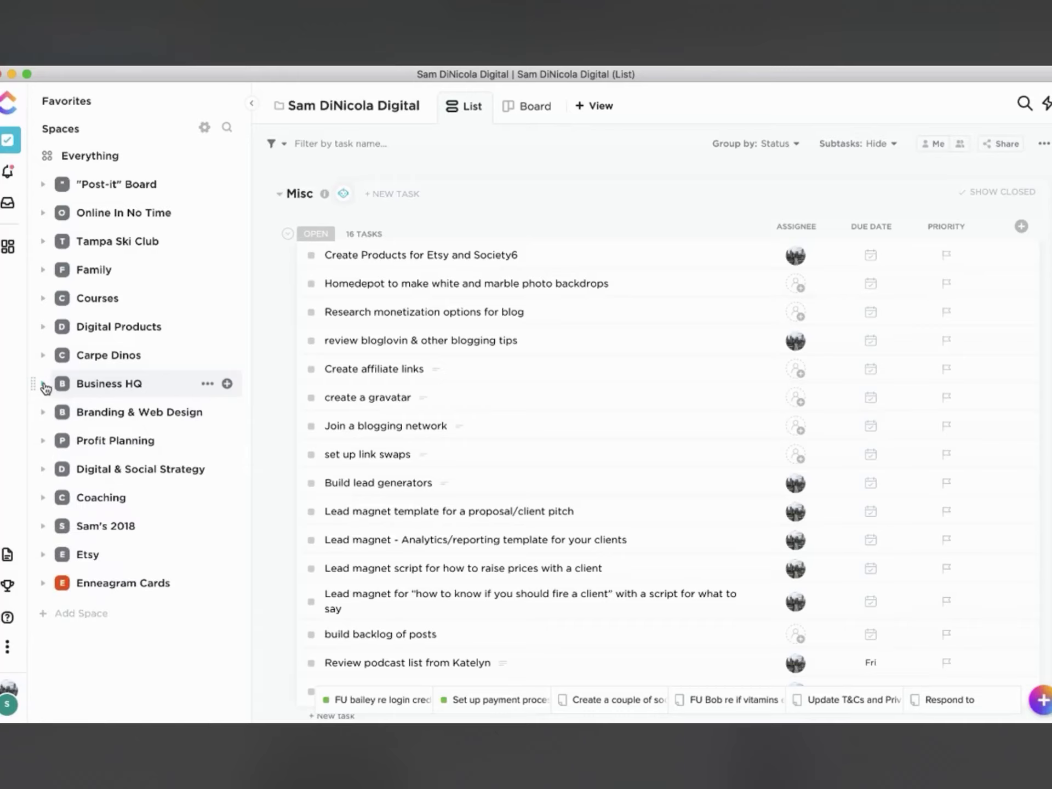
left_click(41, 470)
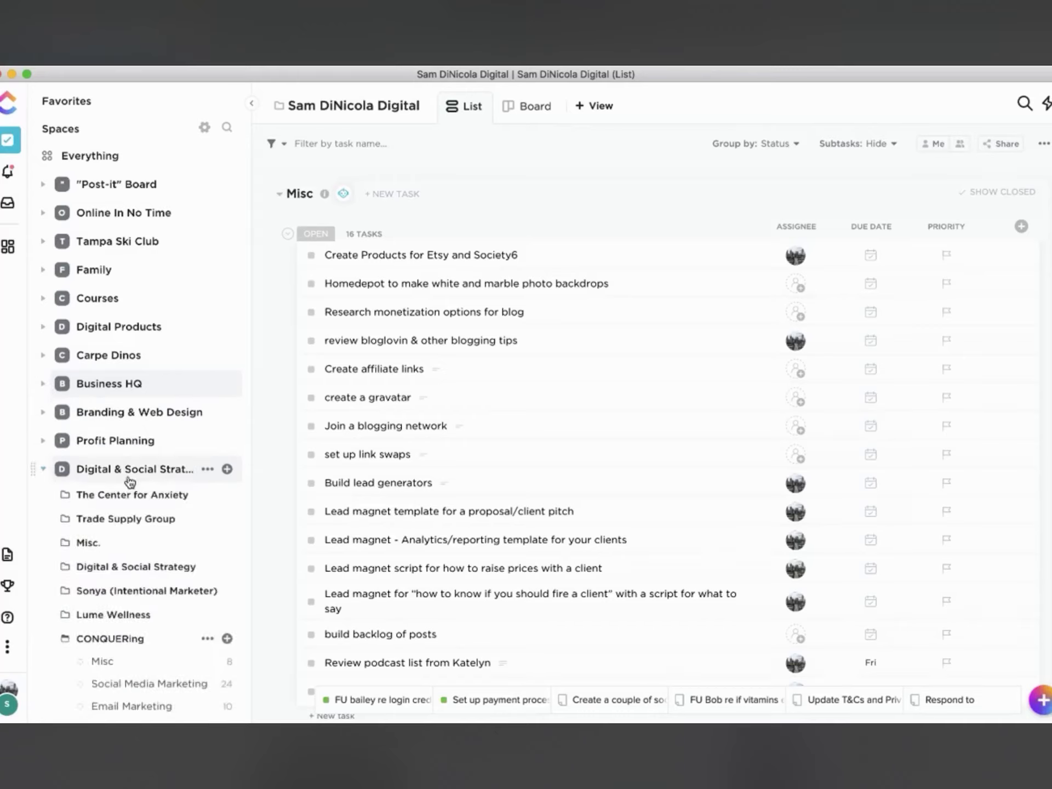
scroll(137, 572, "down", 5)
scroll(141, 577, "down", 1)
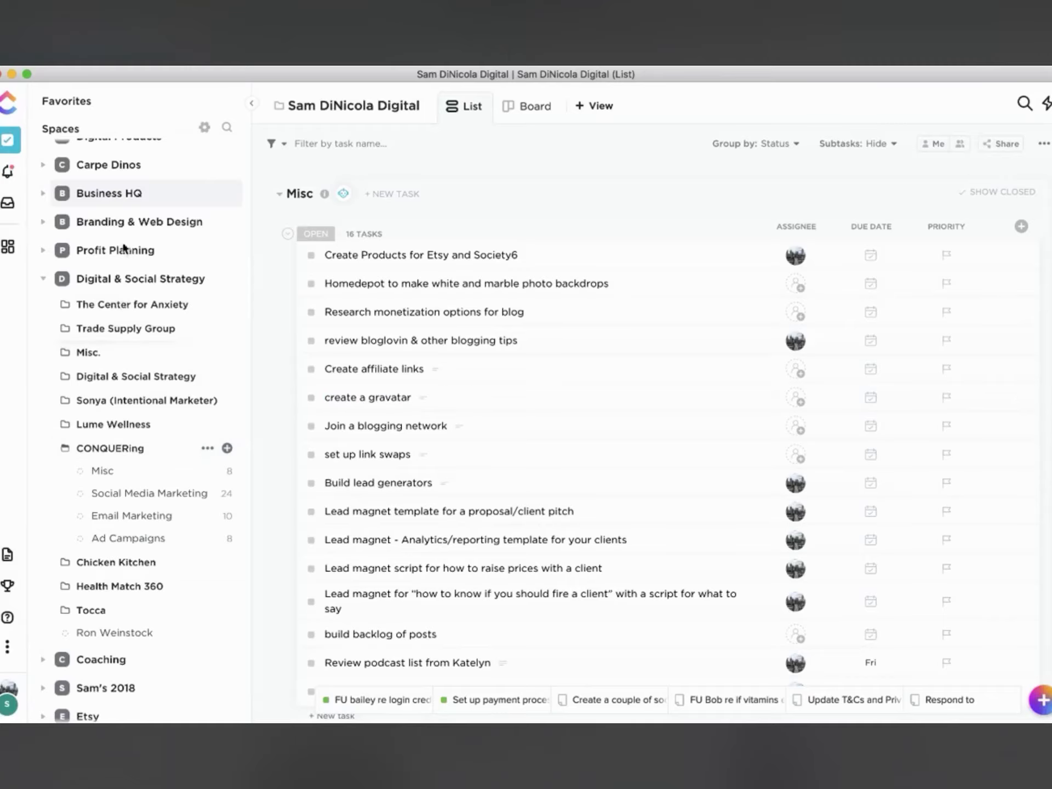
Return to the folder below Onboarding in Business HQ and start a new task named "Get ready for Tuesday's Together Live"
left_click(117, 197)
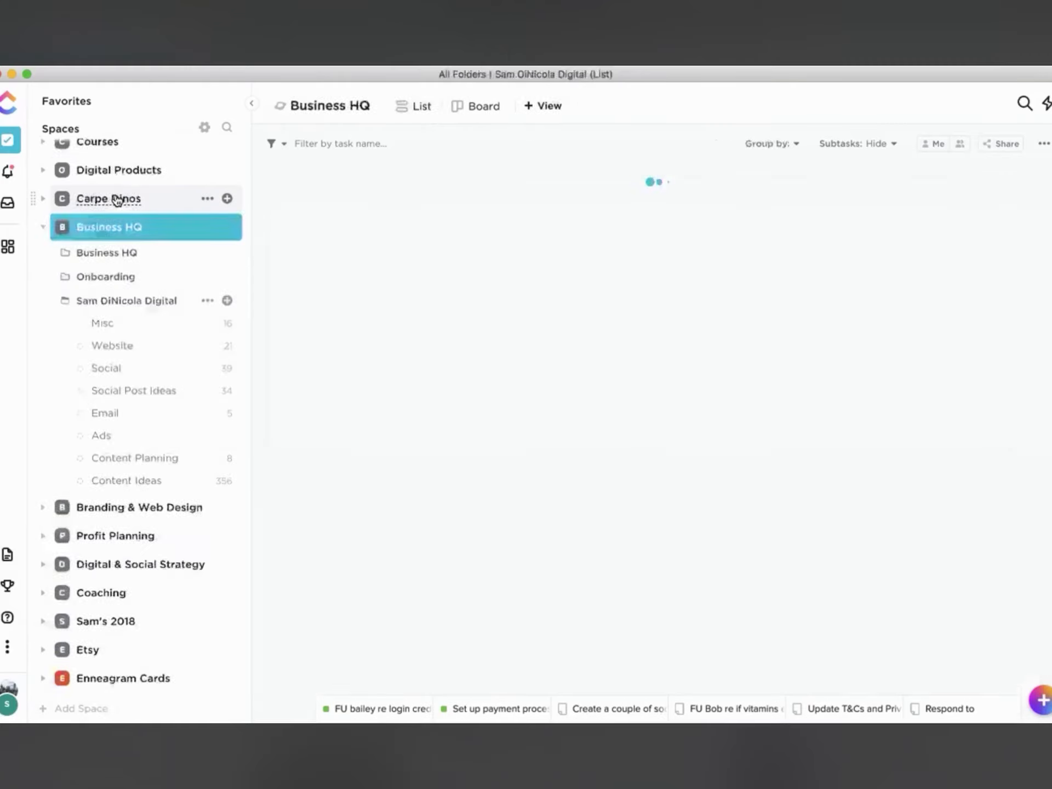
left_click(115, 303)
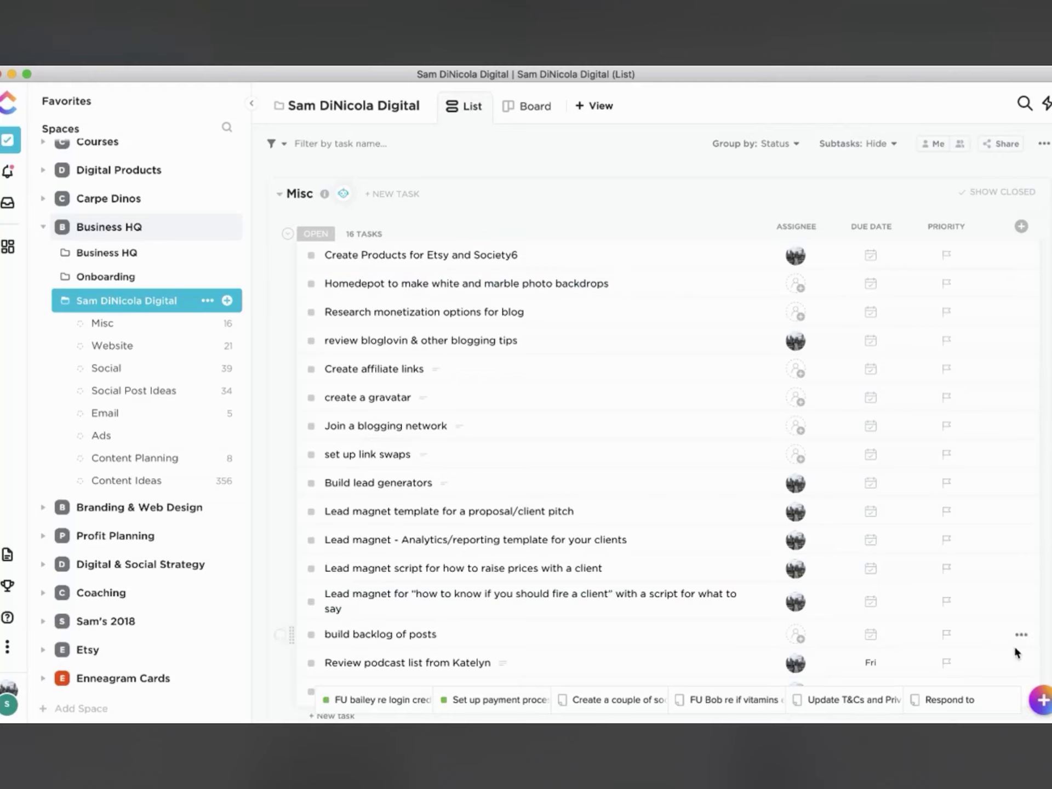
left_click(1044, 708)
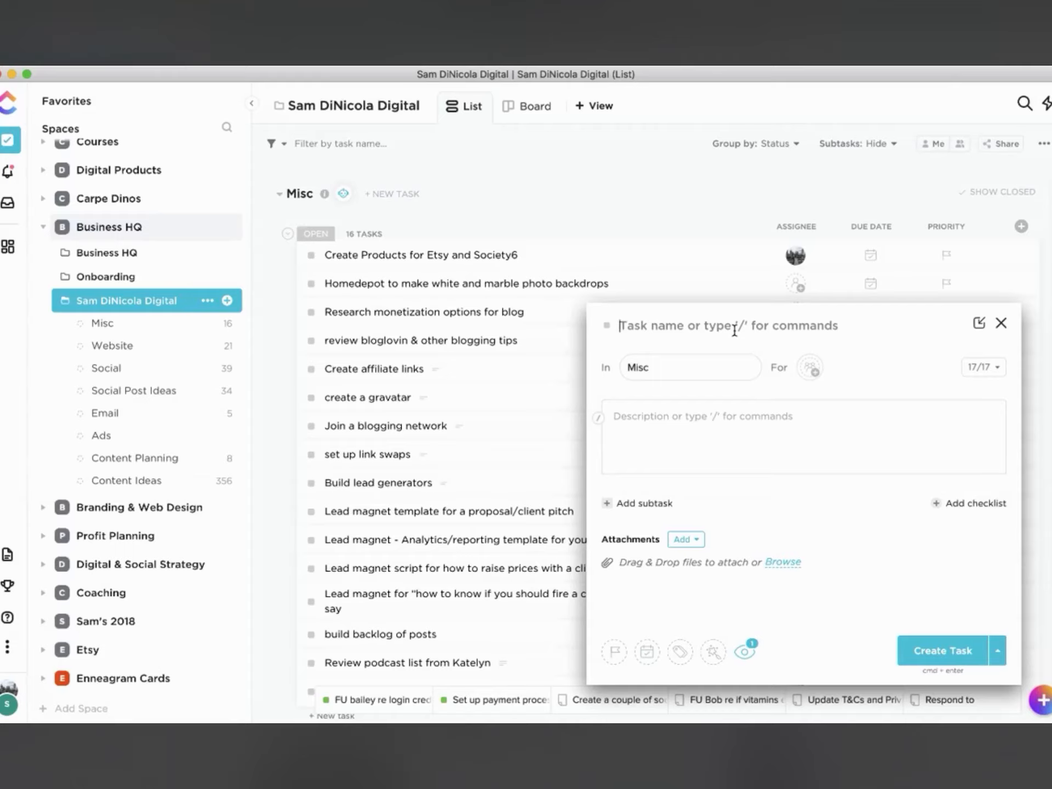
type("Get")
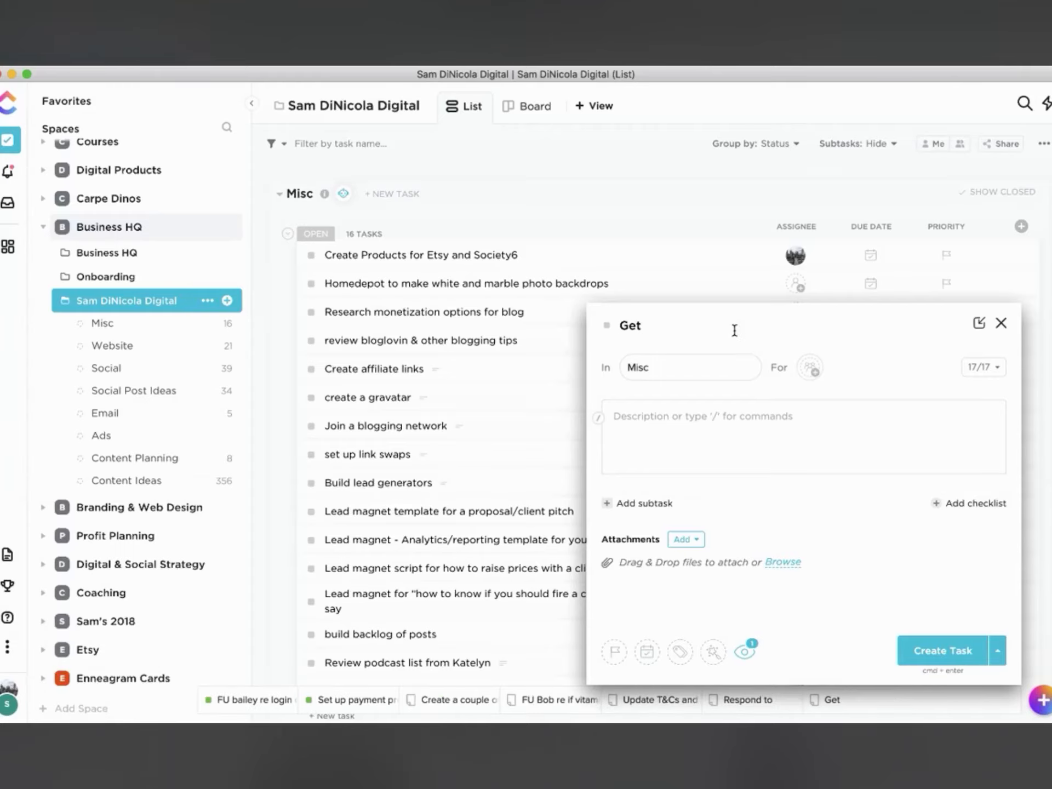
type(" ready for ")
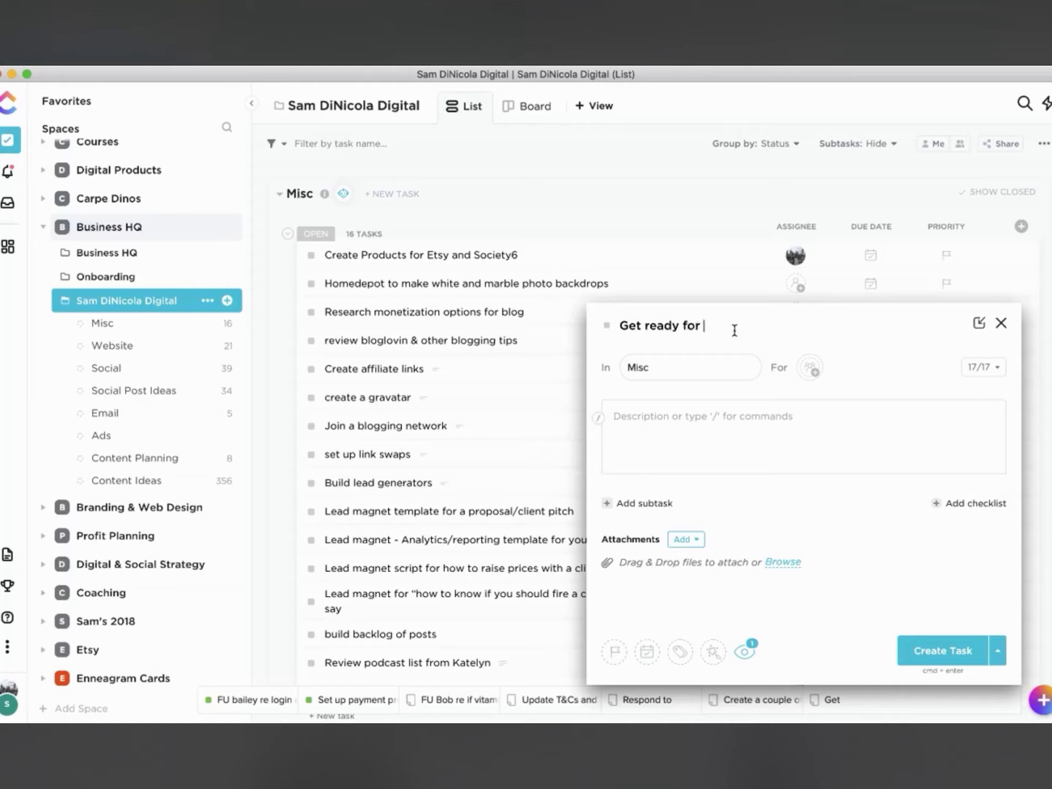
type("Tuesday's Together Live")
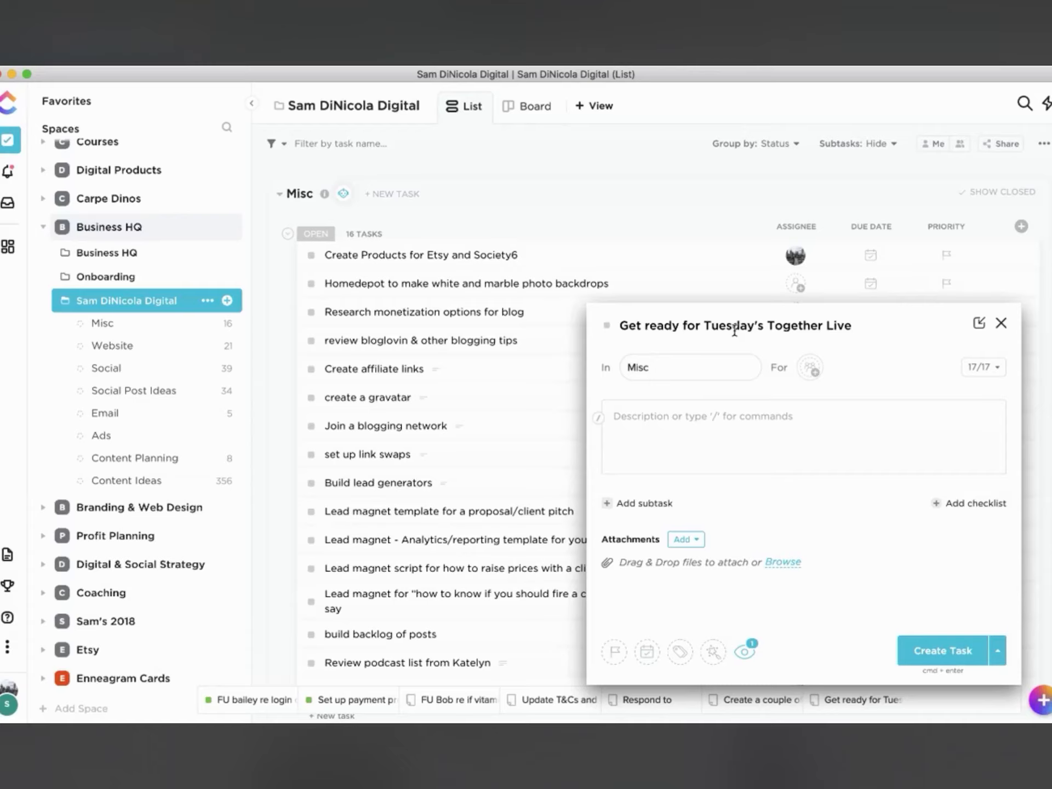
Assign the new task to Me and set its location to the Social list
left_click(811, 364)
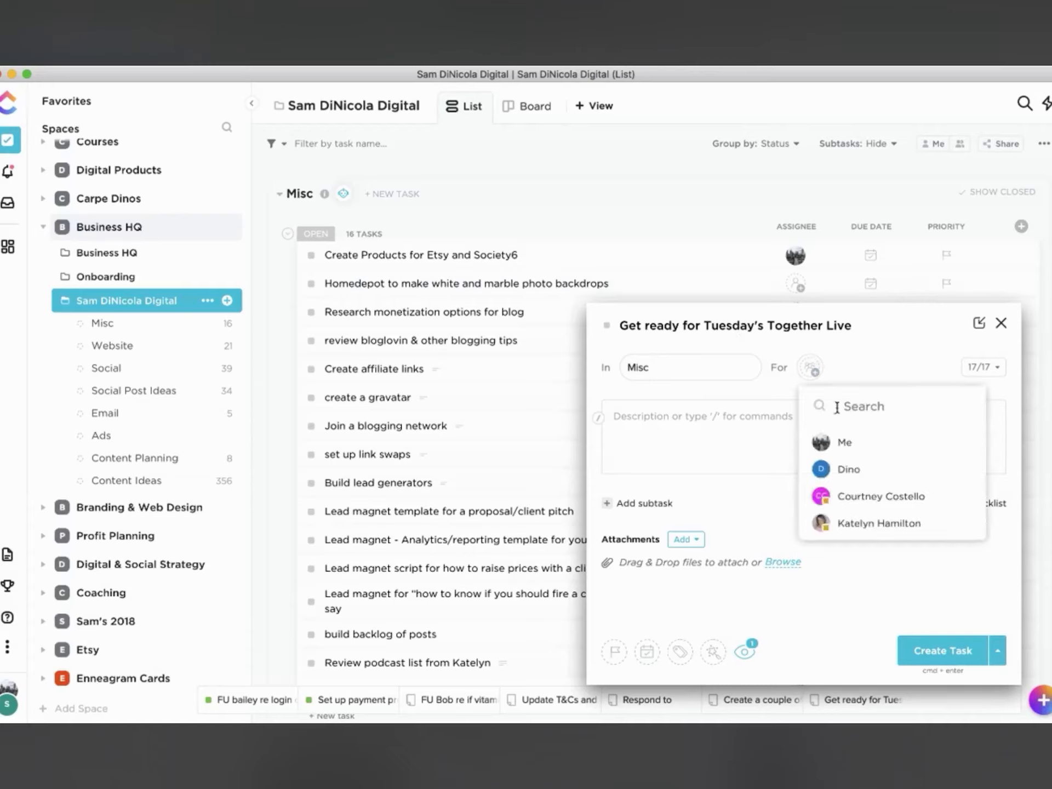
left_click(853, 439)
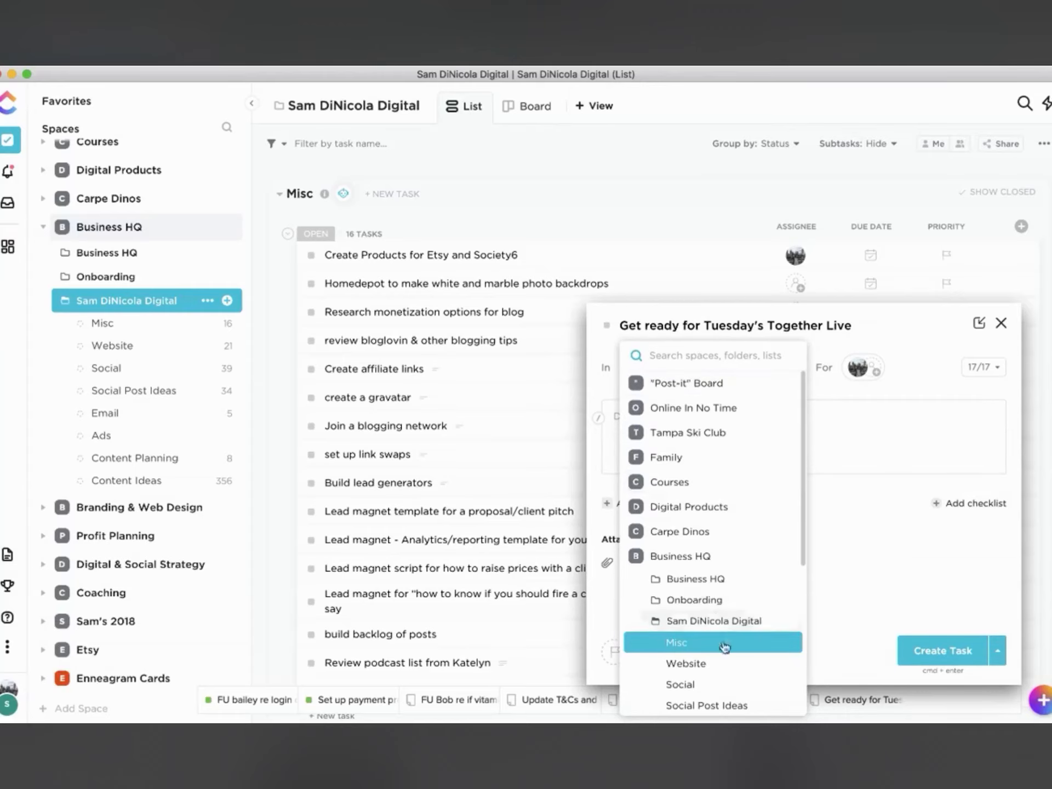
left_click(724, 685)
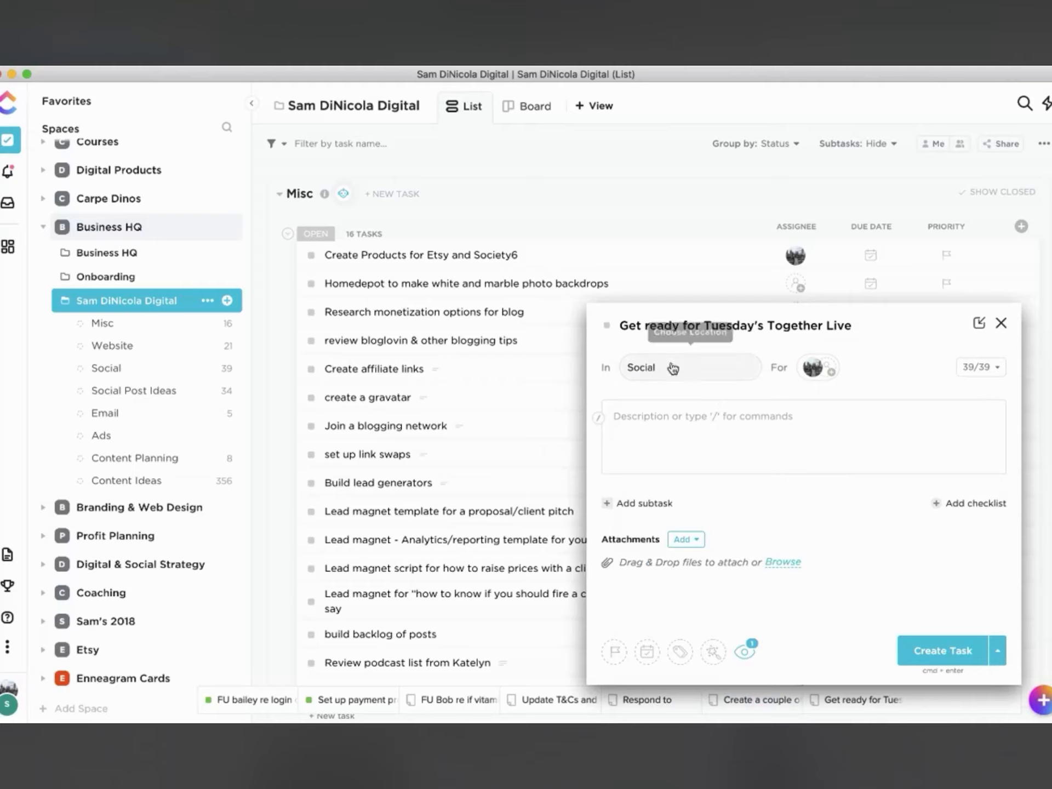
Add the description "Doing FB Live on April 15th at 1pm" to the new task
left_click(703, 434)
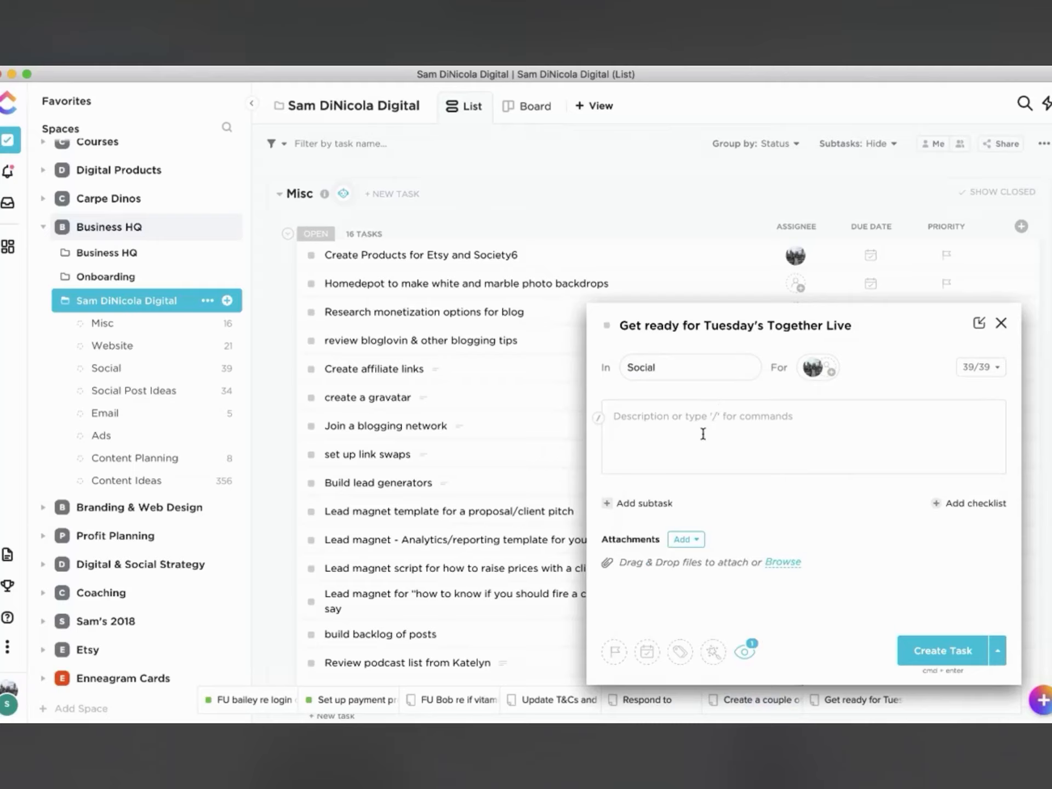
type("Doing FB ")
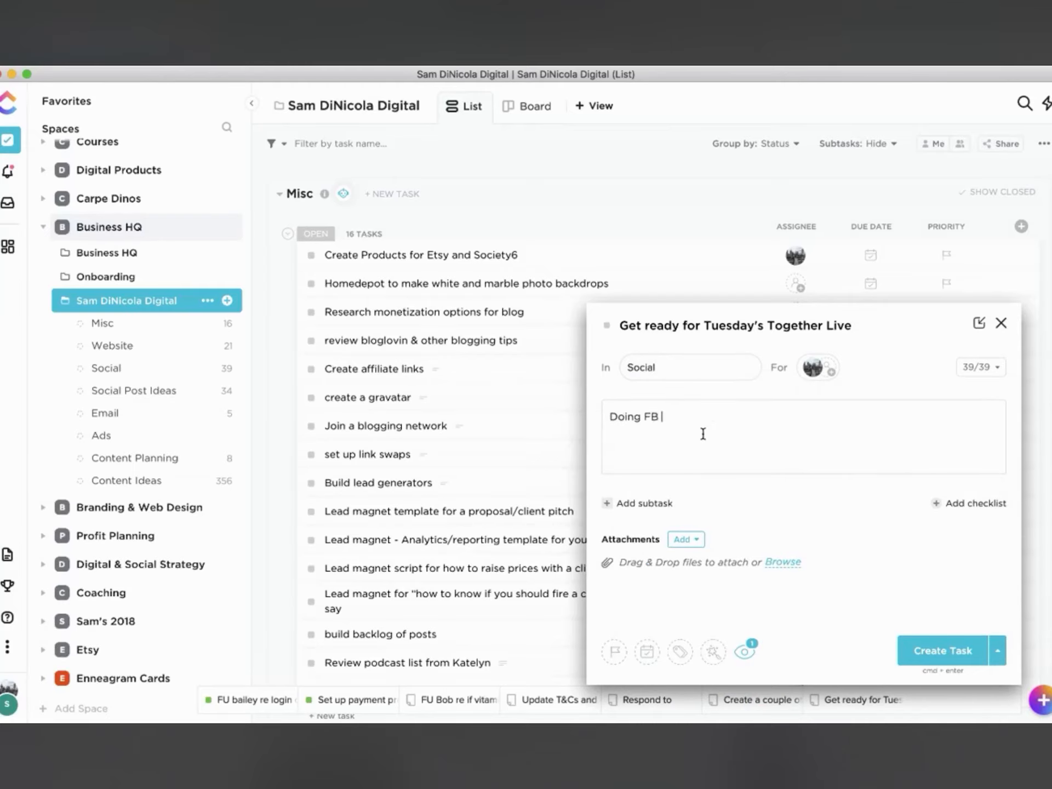
type("Live on April 15th at 1pm")
Set the new task's due date to April 15, 2020 and its priority to Urgent
left_click(646, 652)
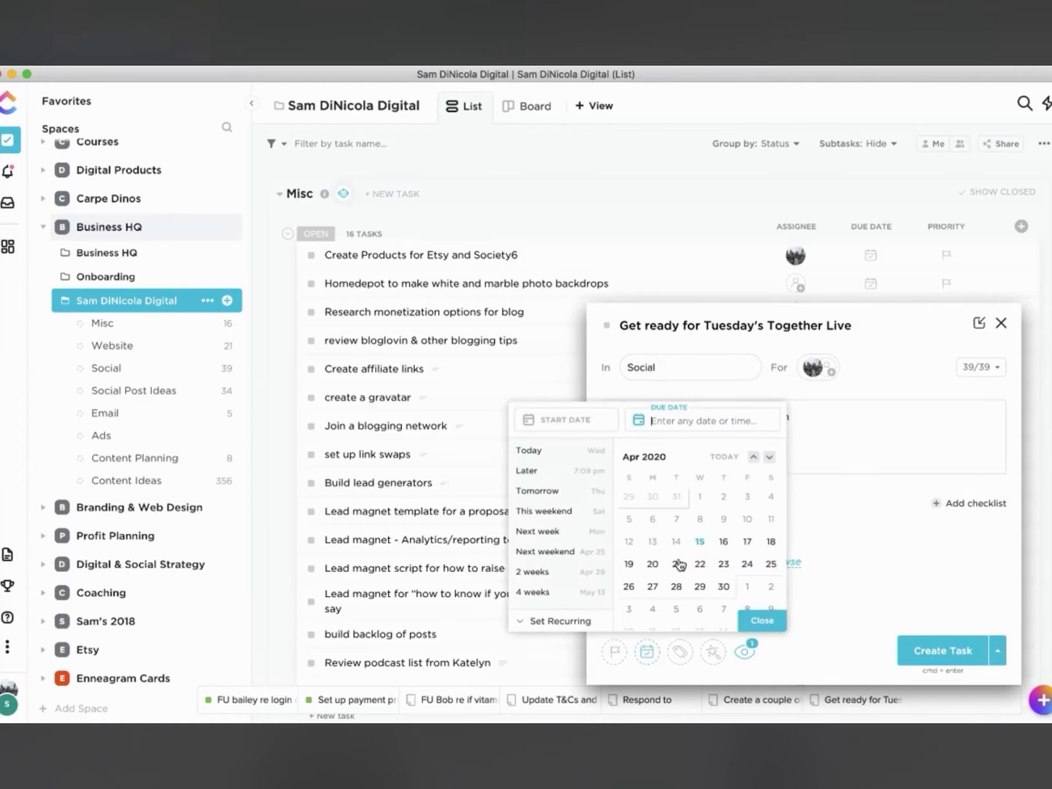
left_click(701, 542)
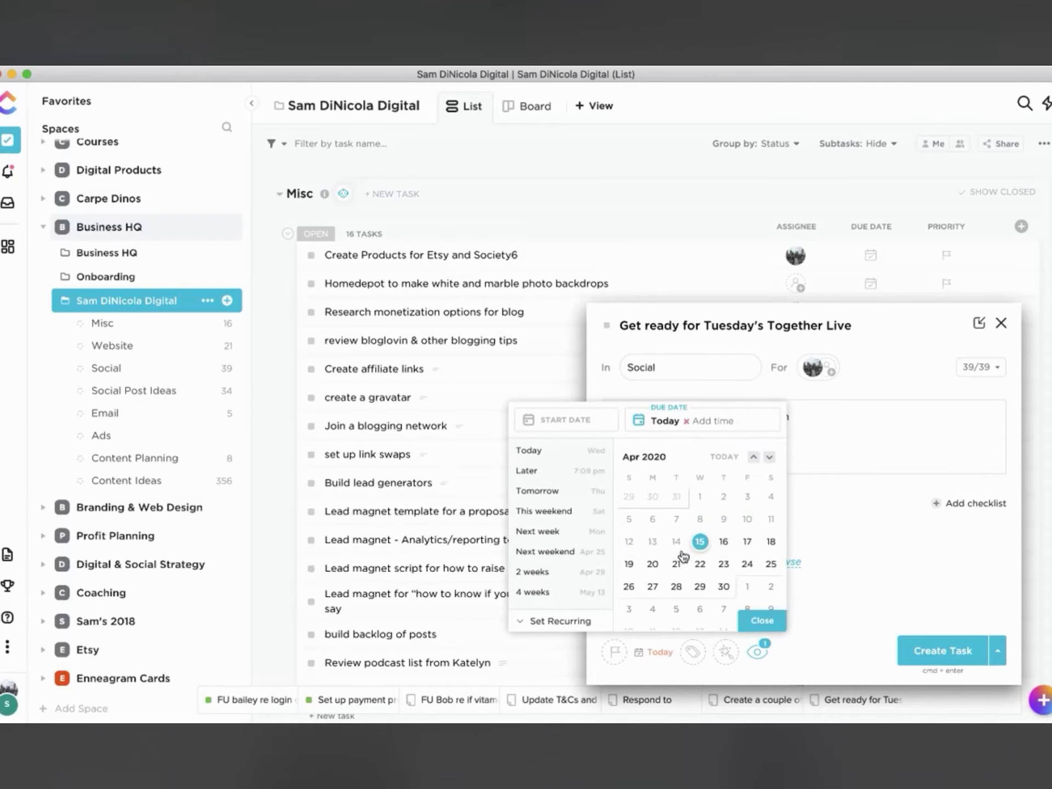
left_click(762, 625)
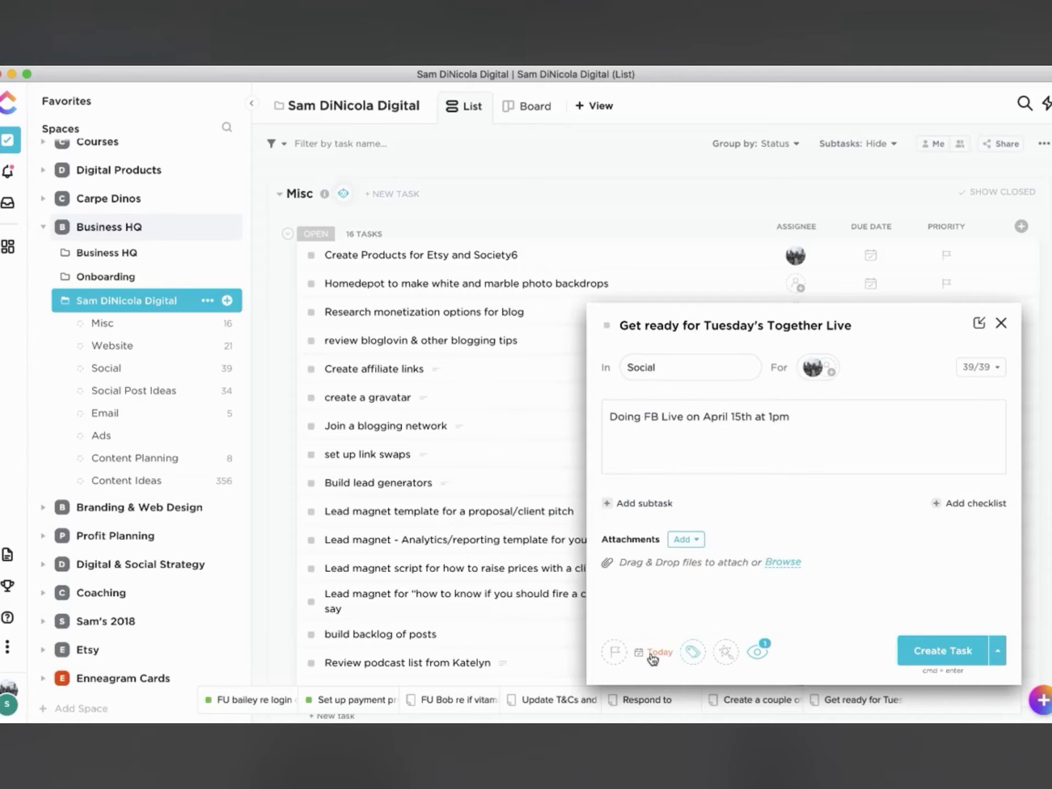
left_click(623, 660)
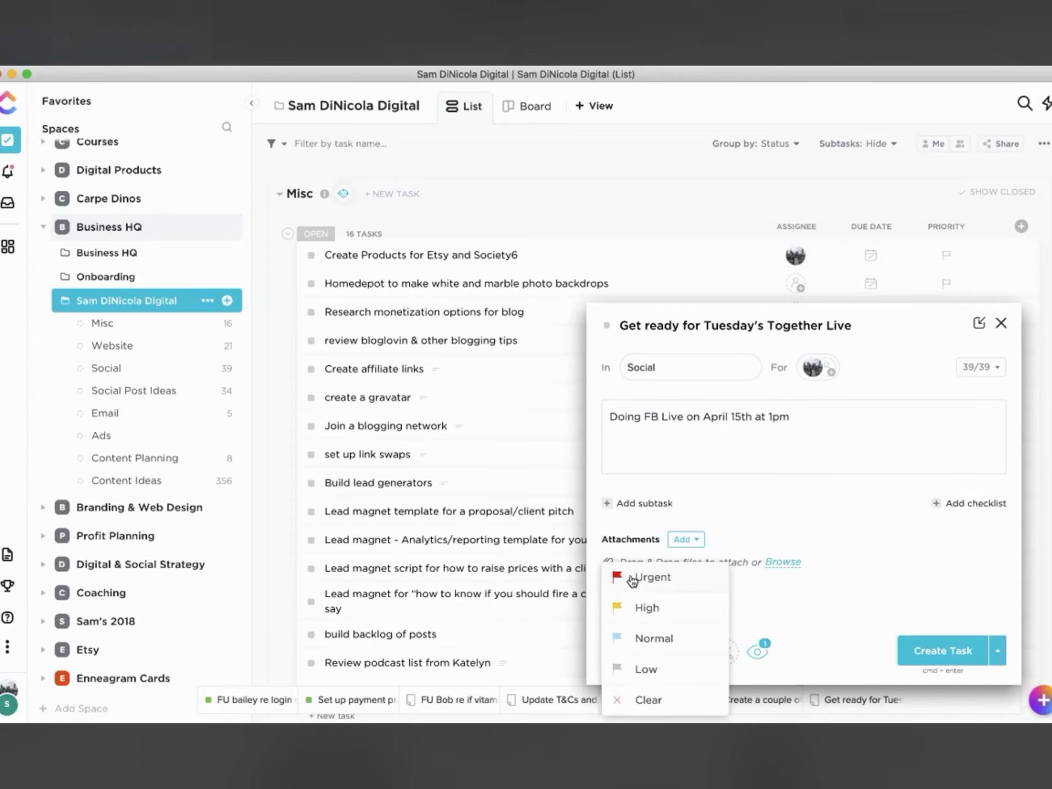
left_click(633, 579)
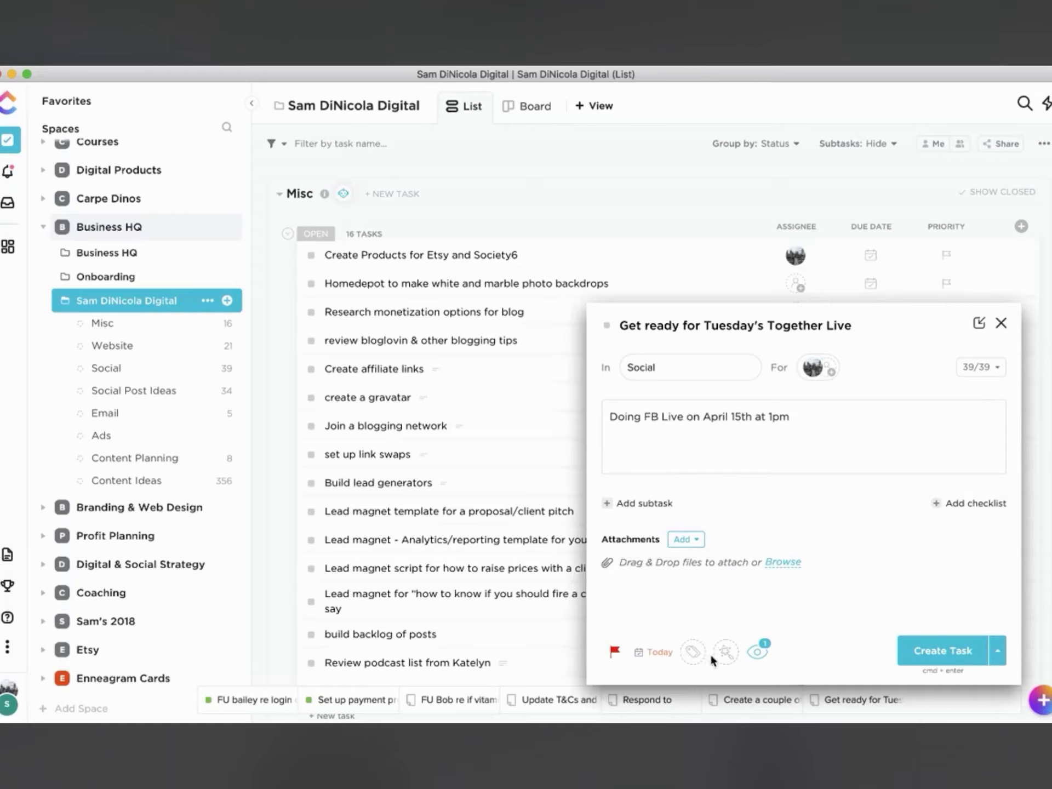
Enter "cross-promotion" in the tag search, but add the existing "post" tag to the new task
left_click(694, 653)
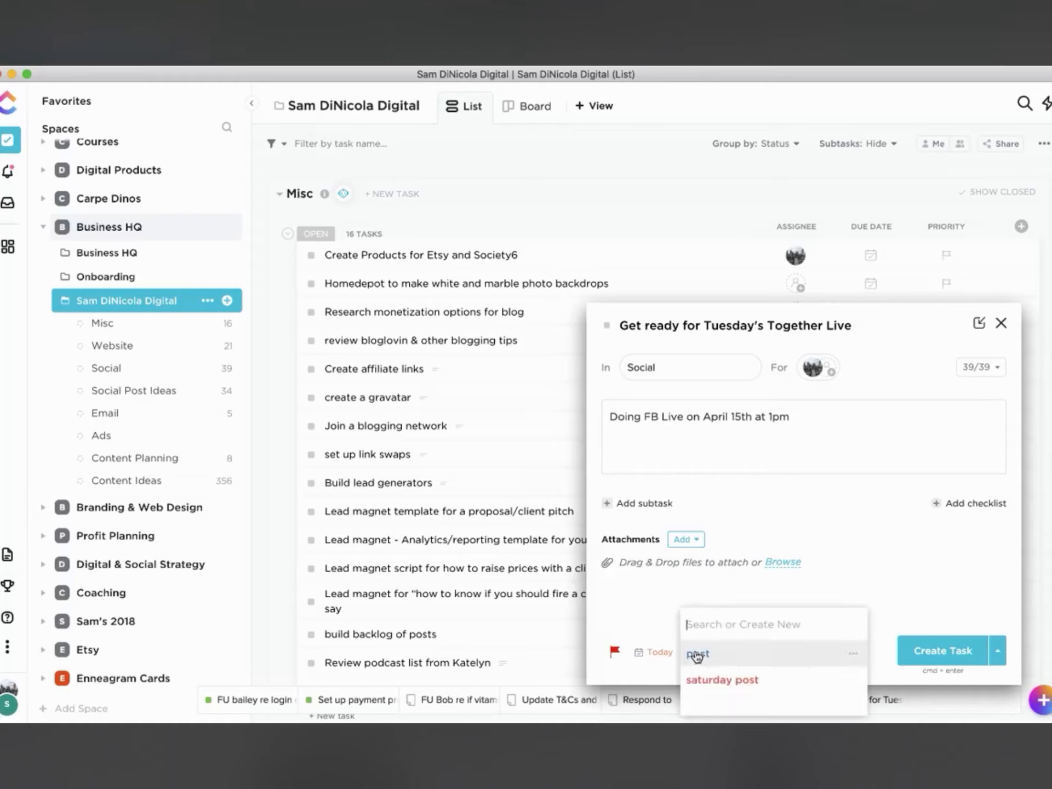
type("cross-promoti")
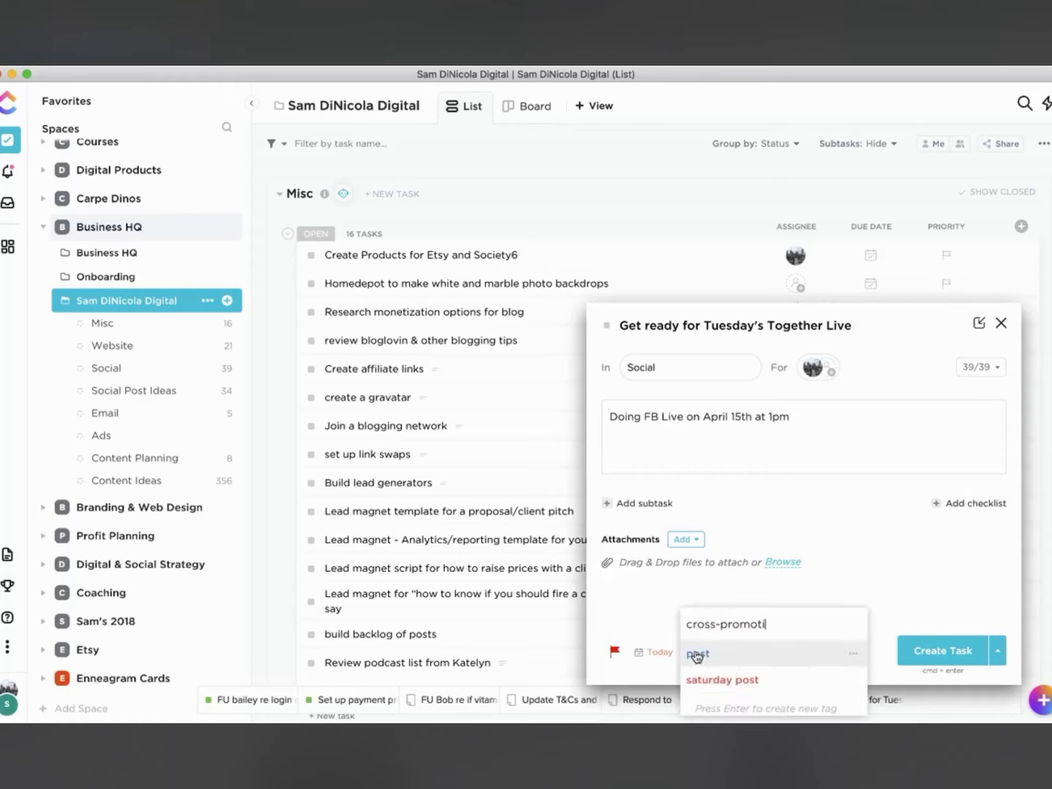
type("on")
left_click(697, 654)
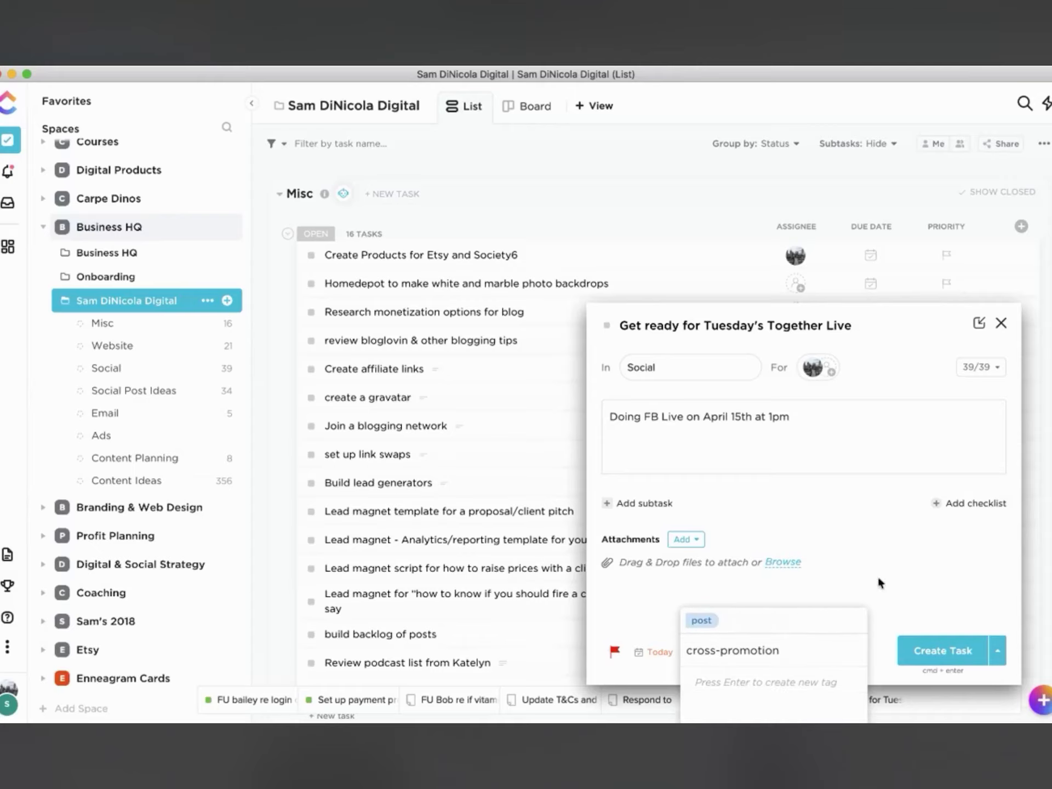
left_click(890, 590)
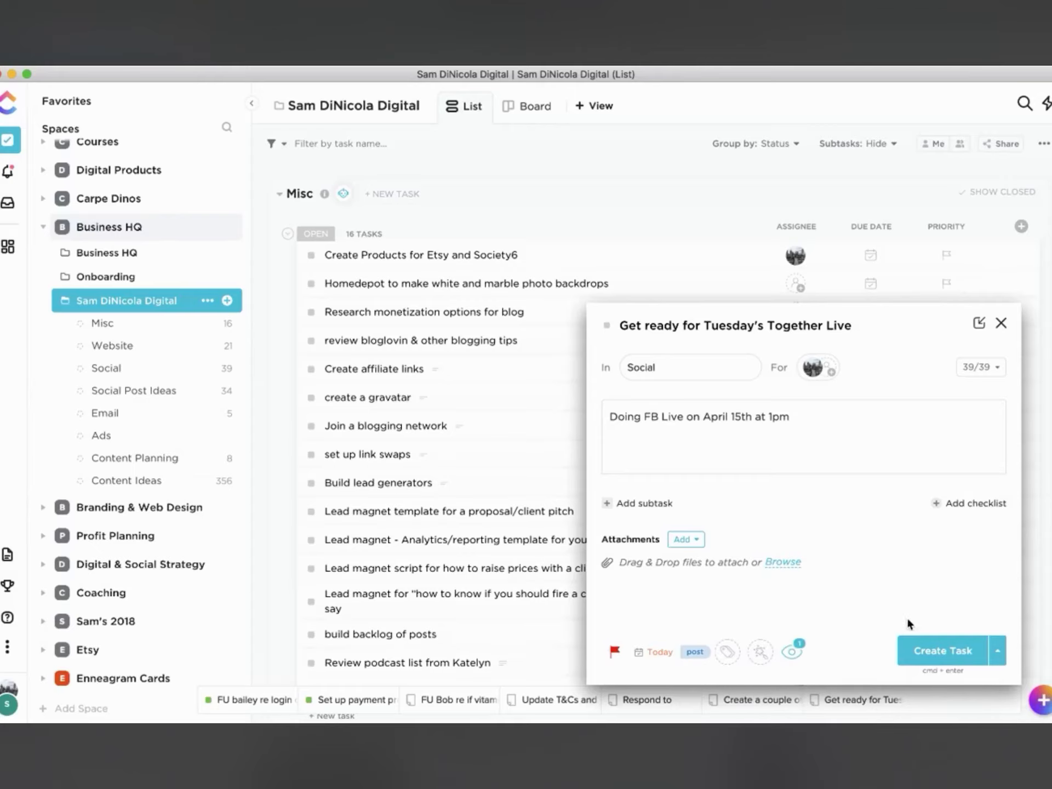
Create the task and open its detail view
left_click(933, 650)
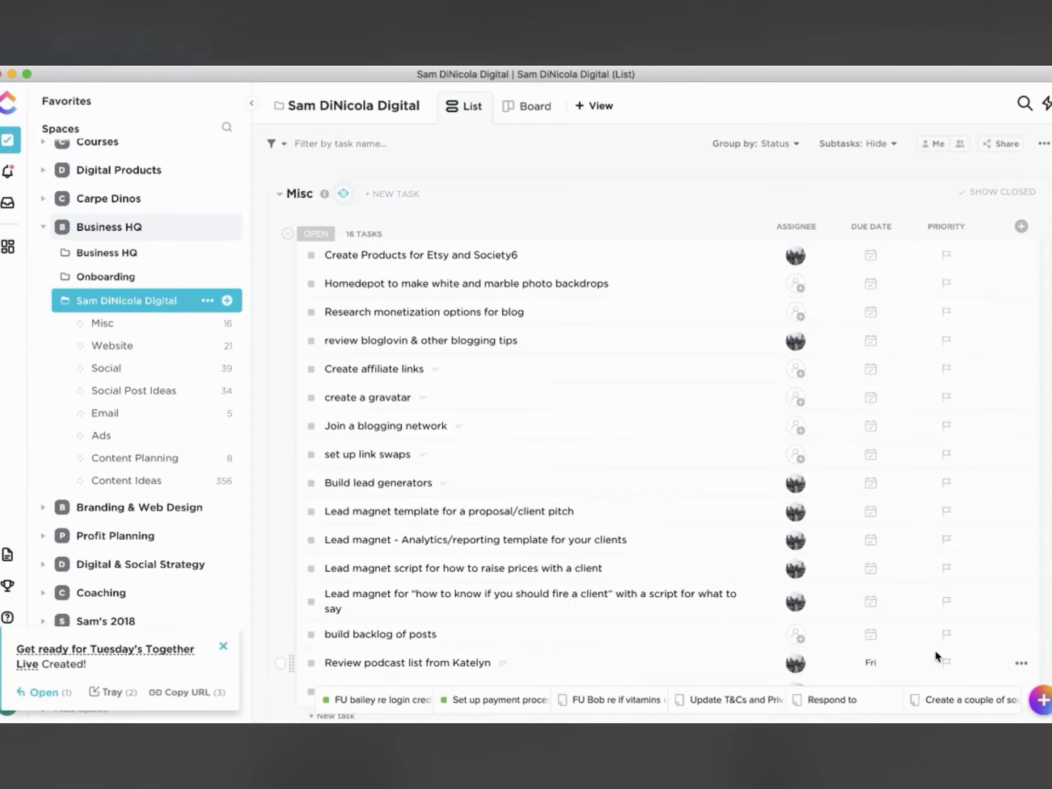
left_click(126, 651)
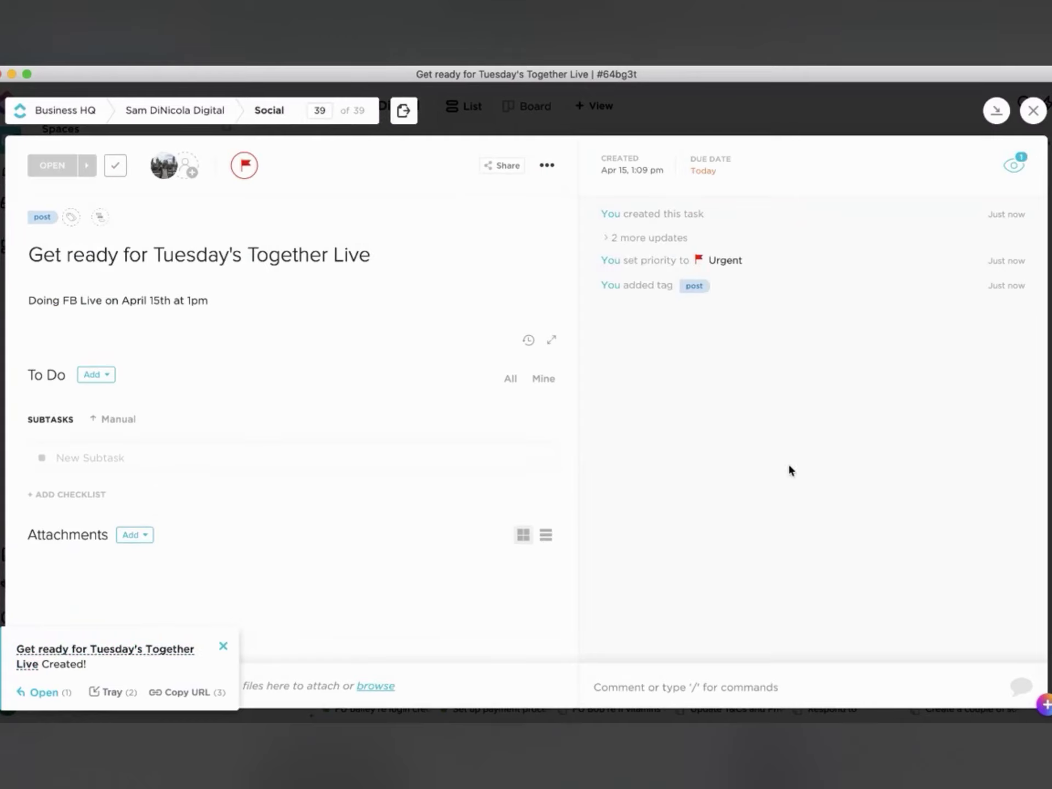
Replace yourself as the task's assignee with the last team member in the assignee list
left_click(764, 689)
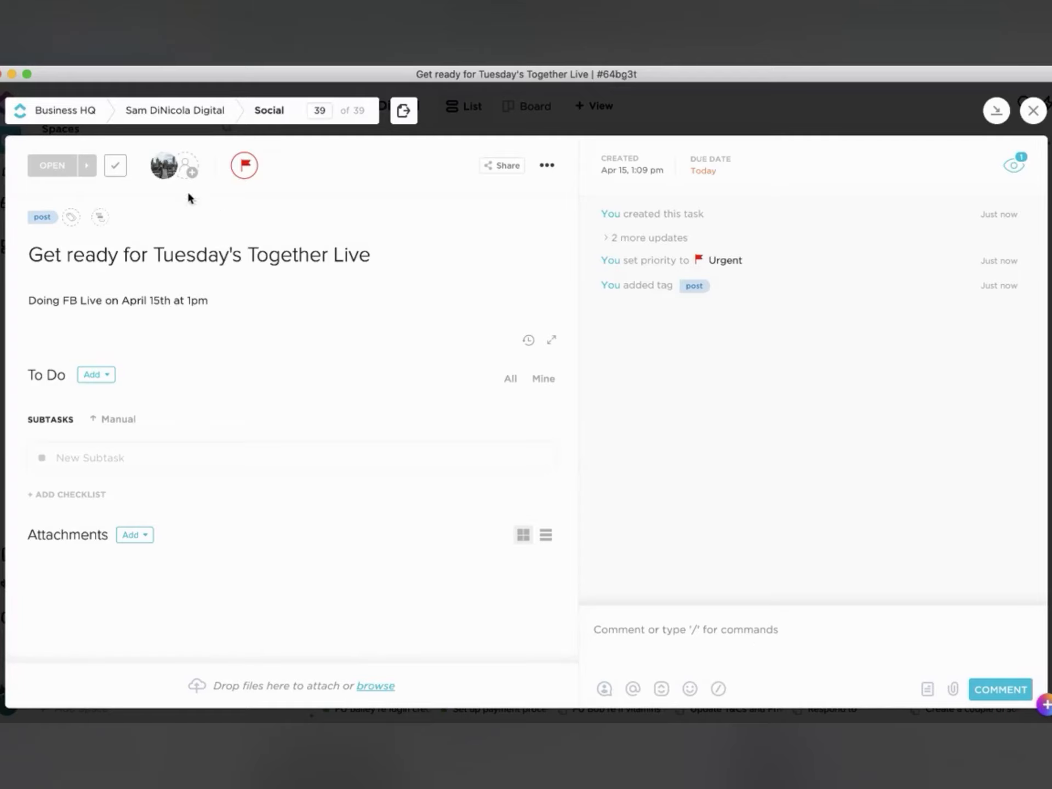
left_click(175, 154)
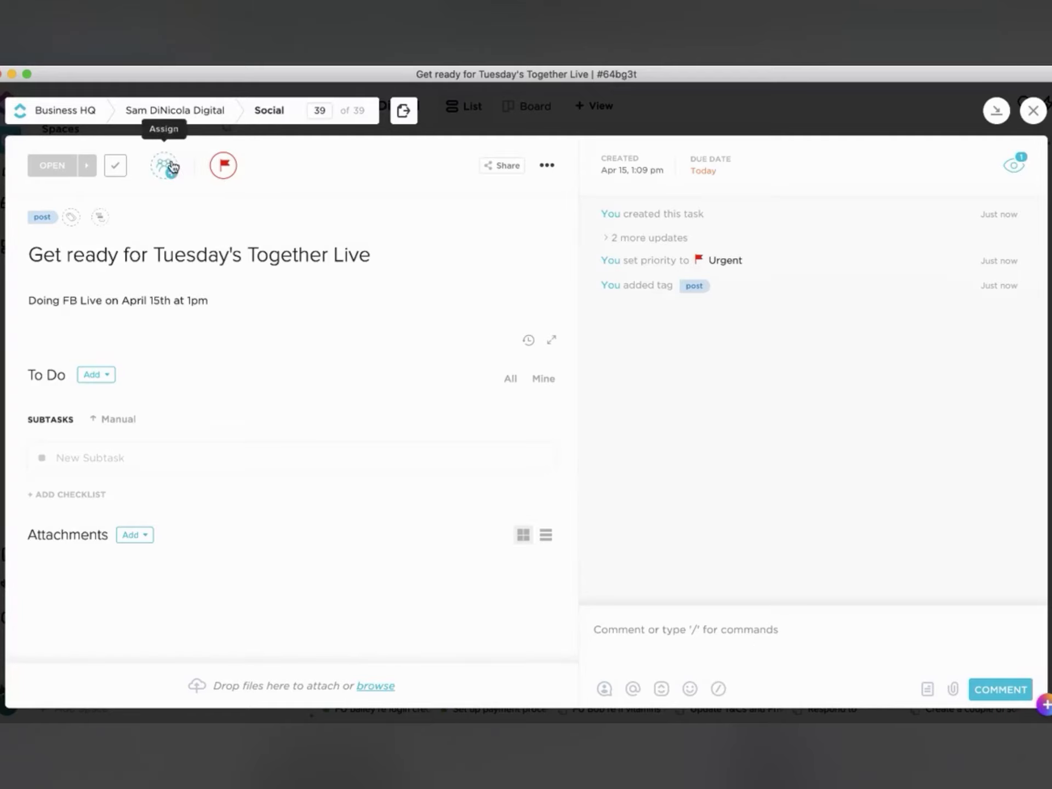
left_click(170, 159)
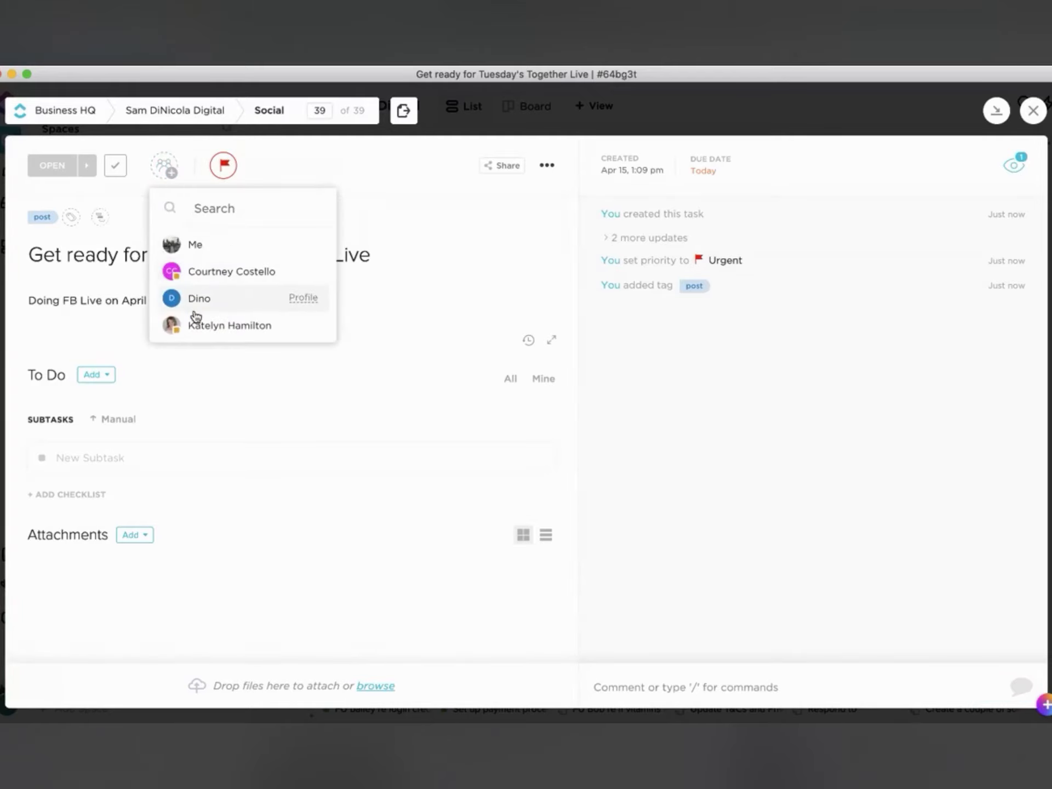
left_click(196, 329)
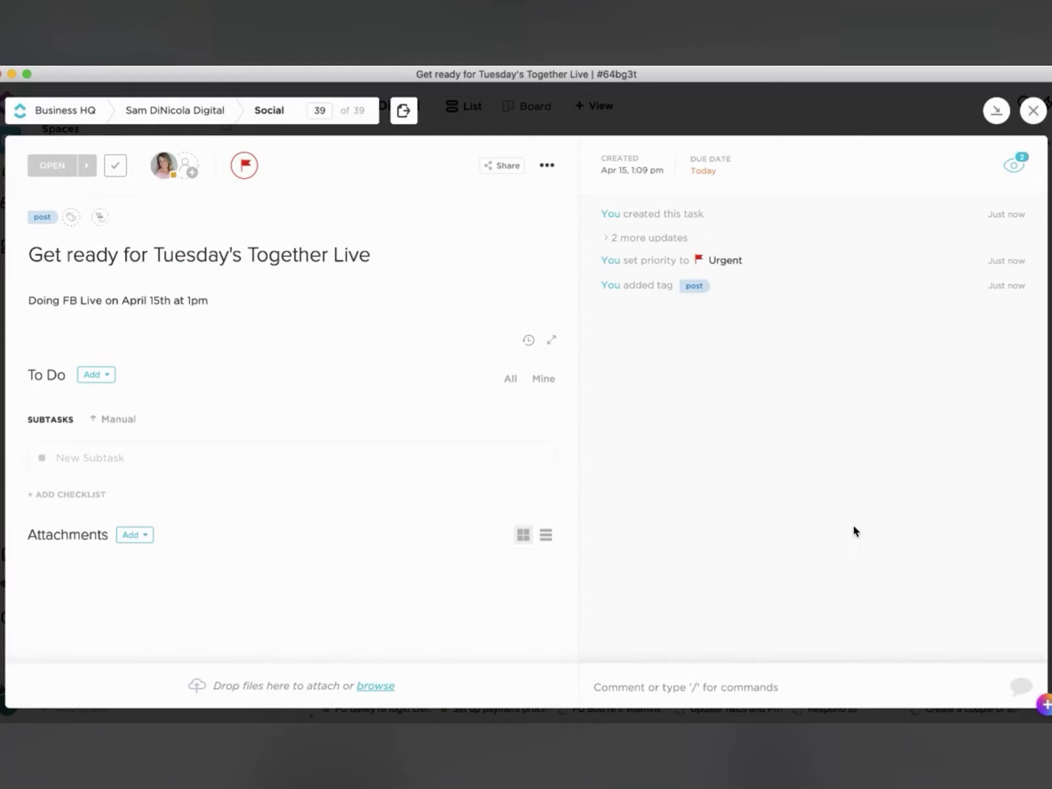
Post a comment mentioning the task's assignee: "can you create some graphics to promote the fb live this week?"
left_click(775, 686)
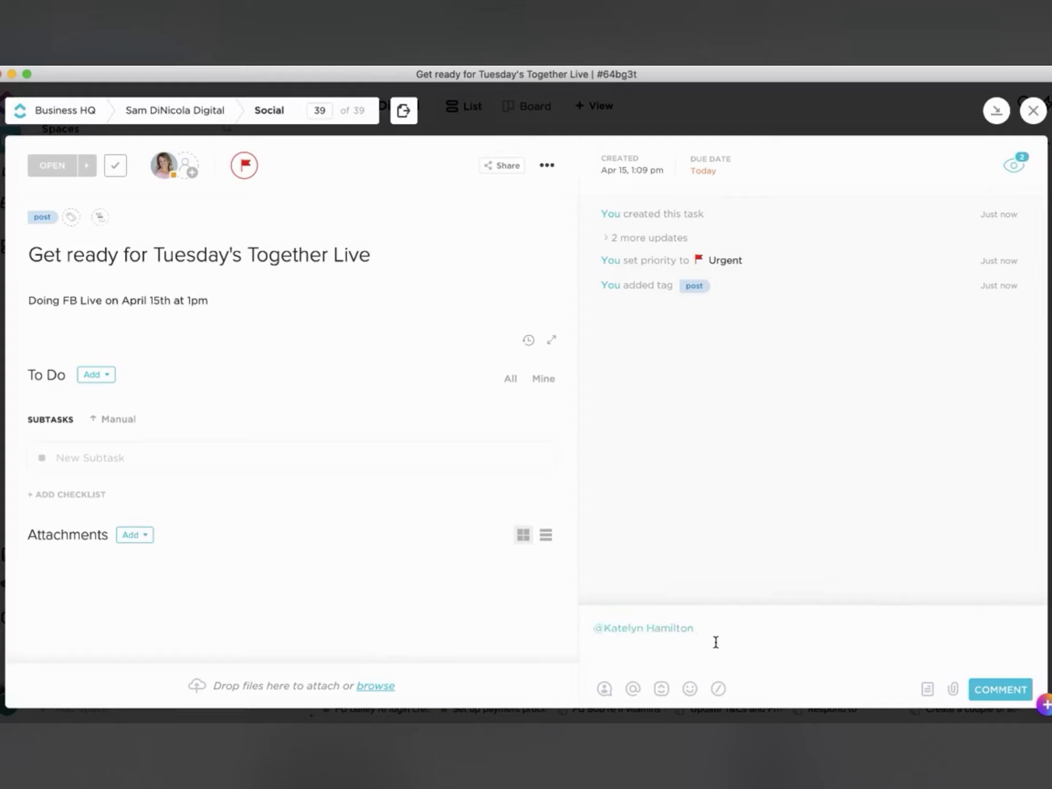
type("can you create some graphics to promote ")
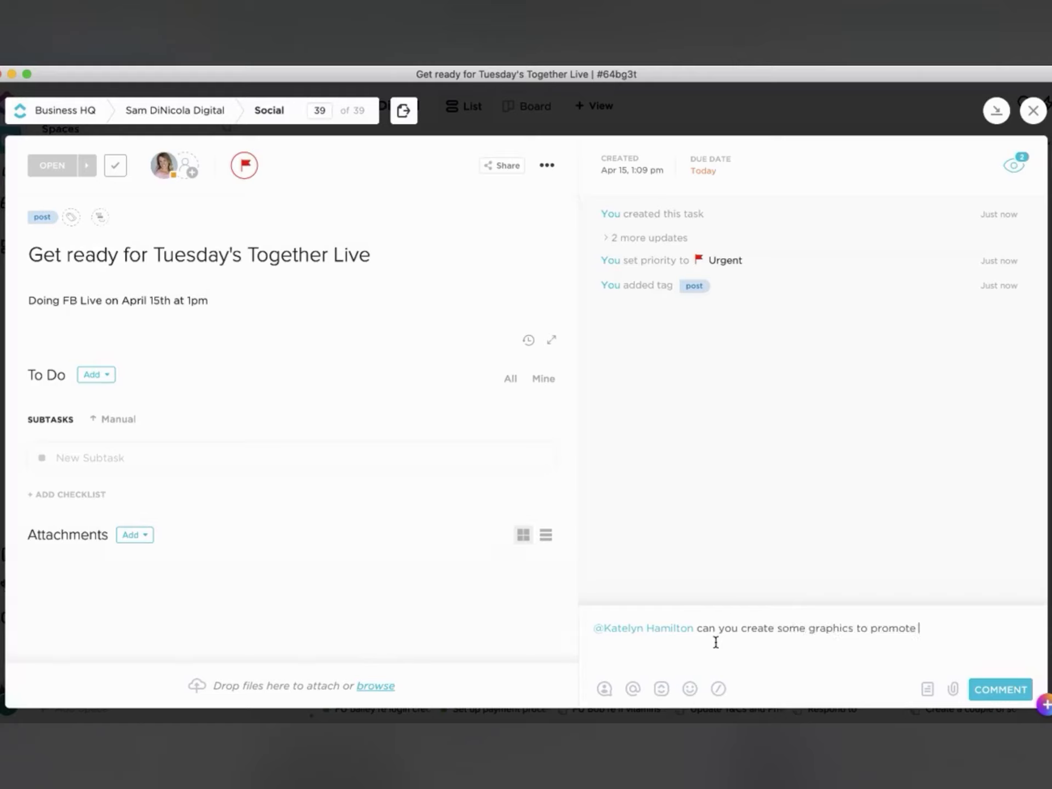
type("the fb live this week?")
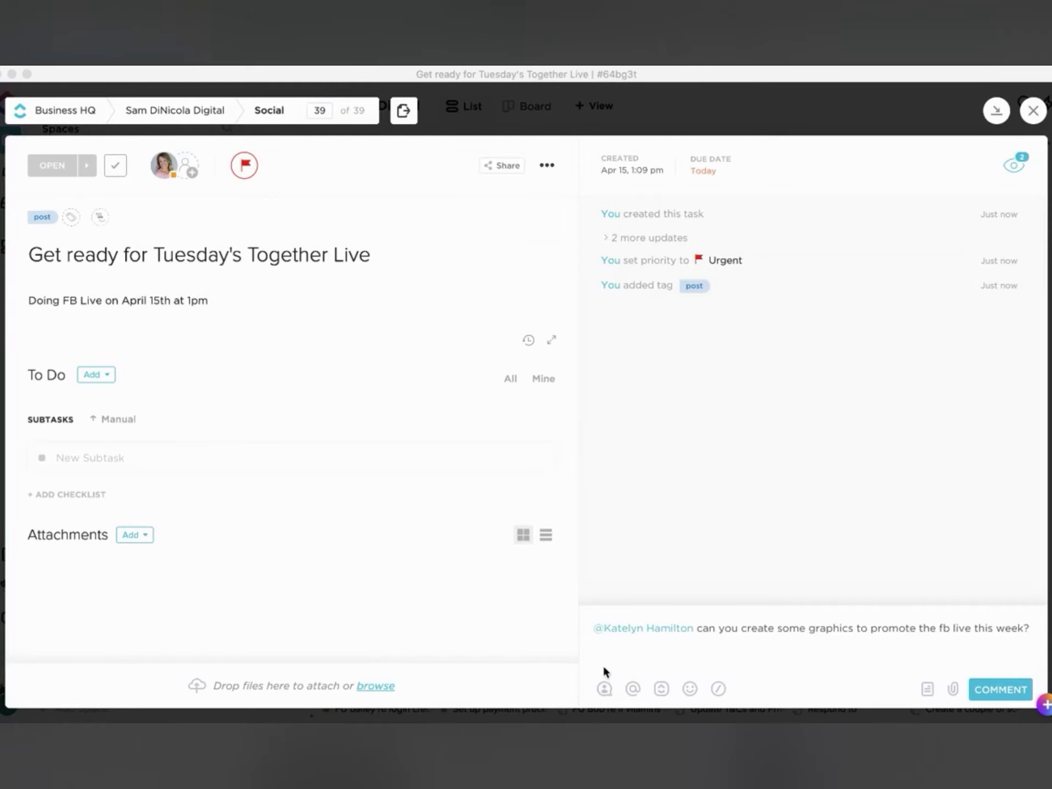
left_click(604, 687)
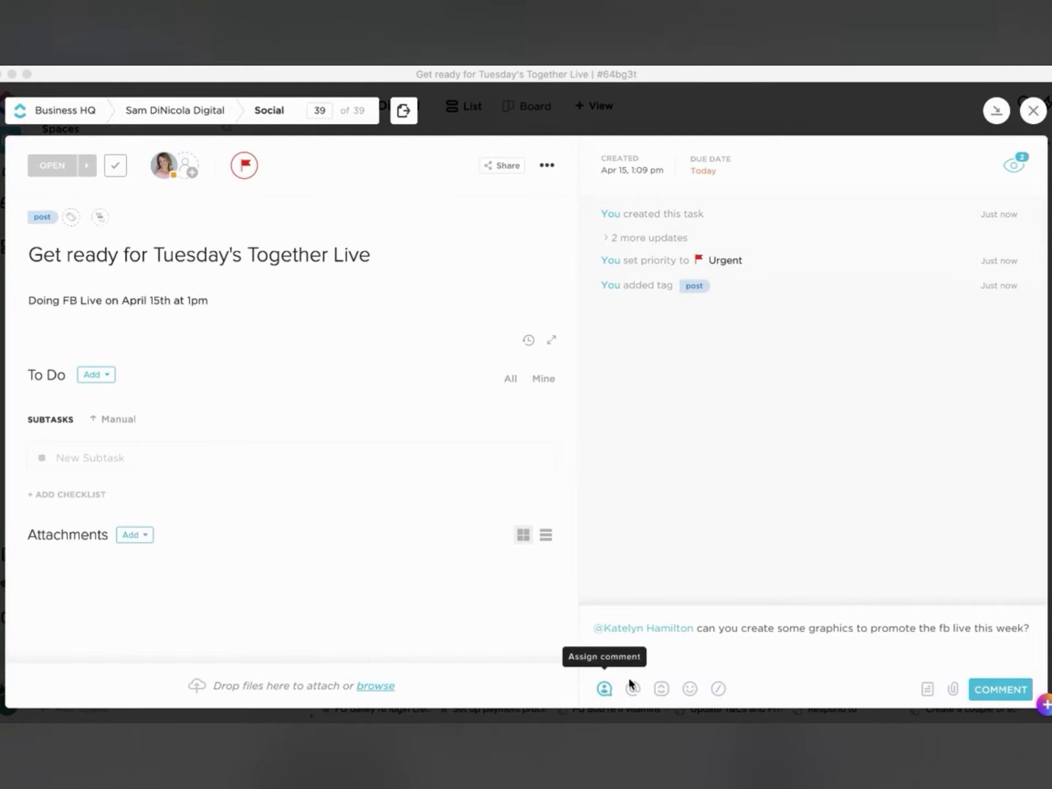
left_click(1005, 692)
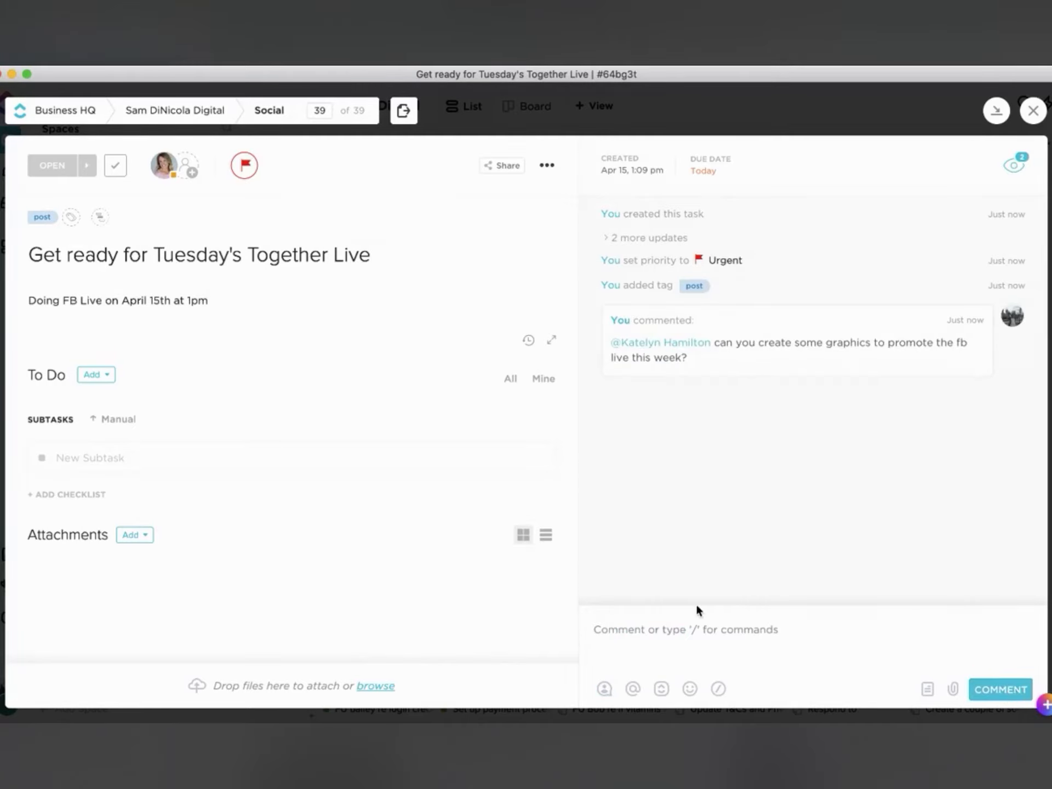
Post a second comment mentioning the team member listed right after Me: "can you post graphics on social"
type("@cour")
key("Return")
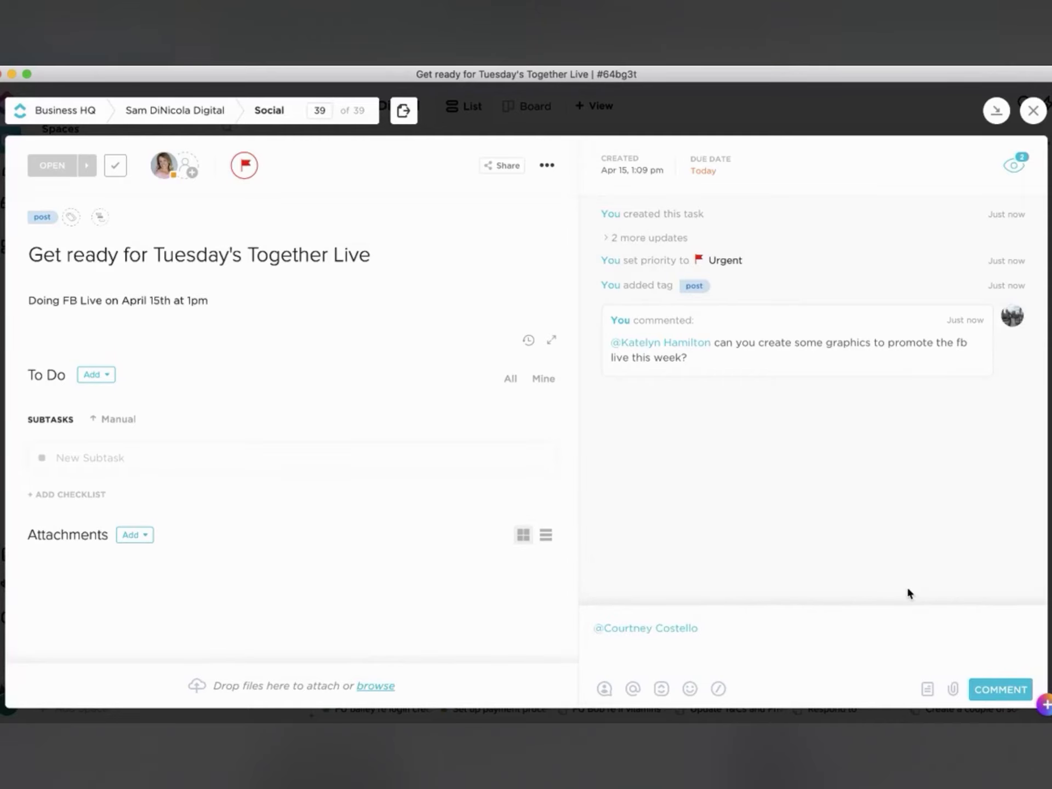
type("can you post graphics on social")
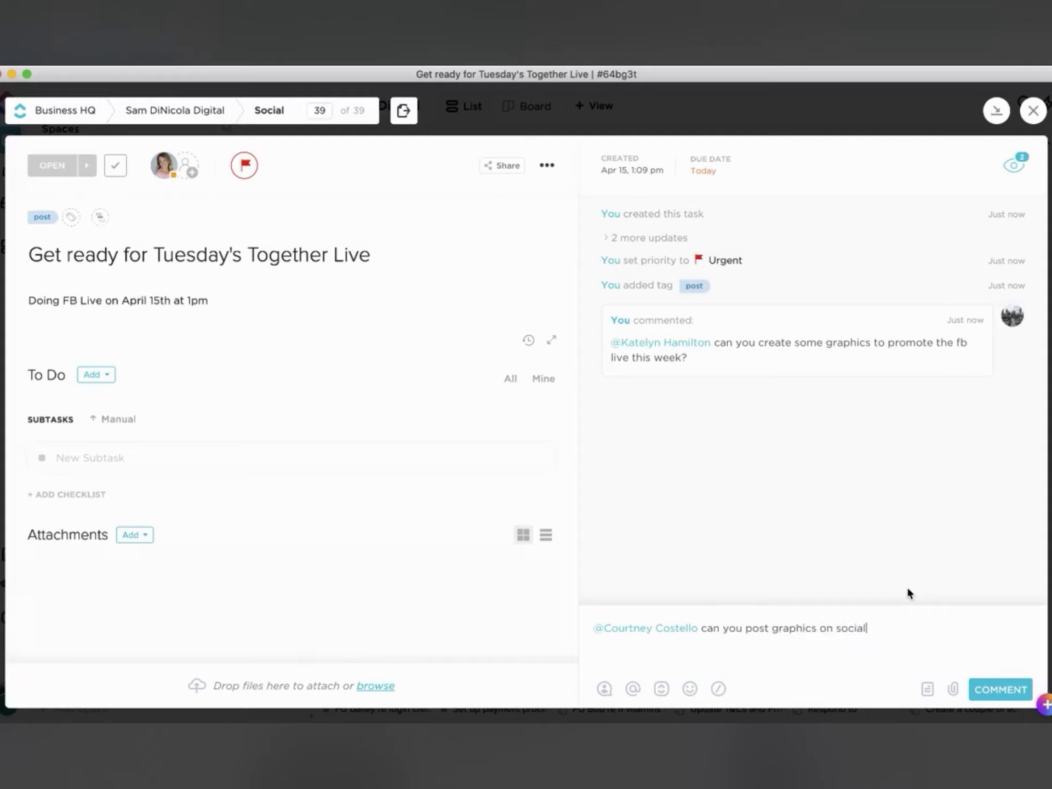
key("Return")
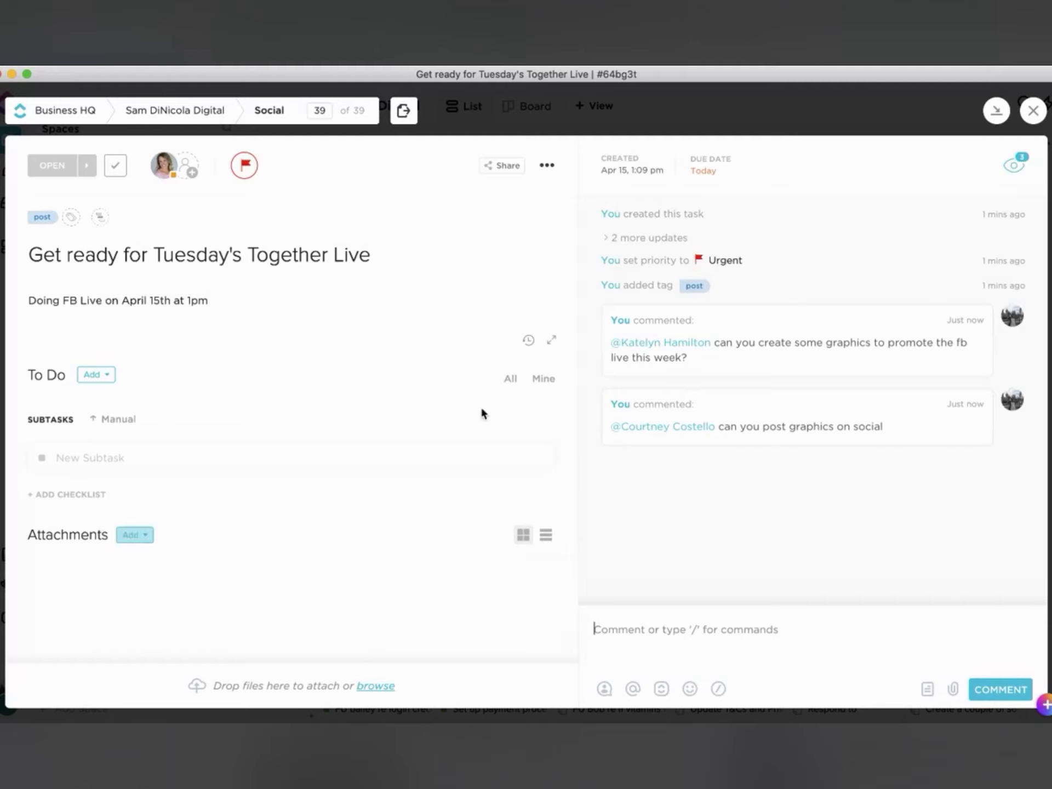
Add three subtasks to the task: "create graphics", "schedule graphics" and "prep outline"
left_click(94, 459)
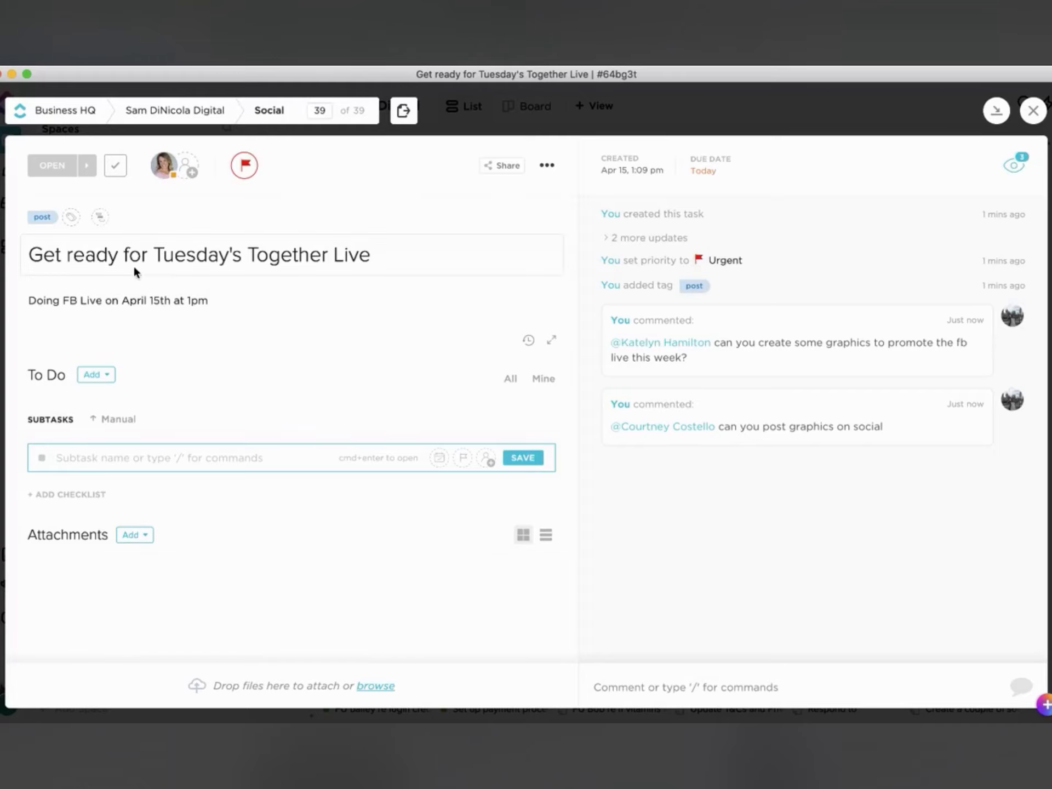
type("crea")
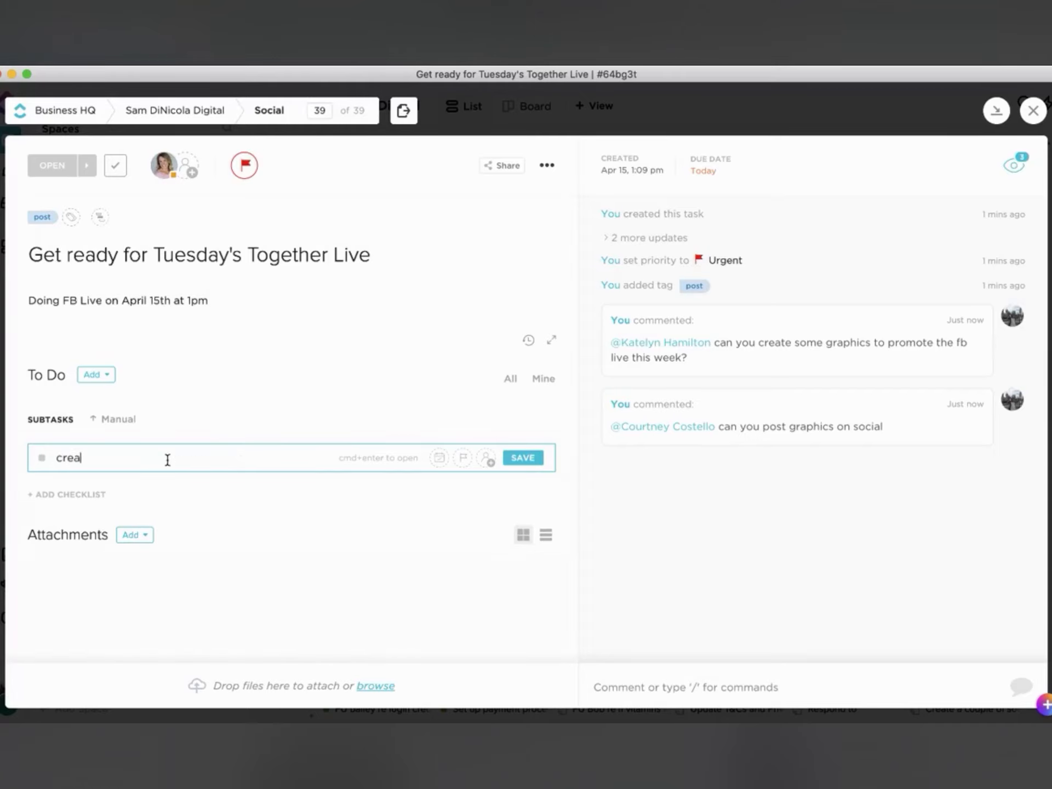
type("te some graphics")
key("Return")
type("schedule graph")
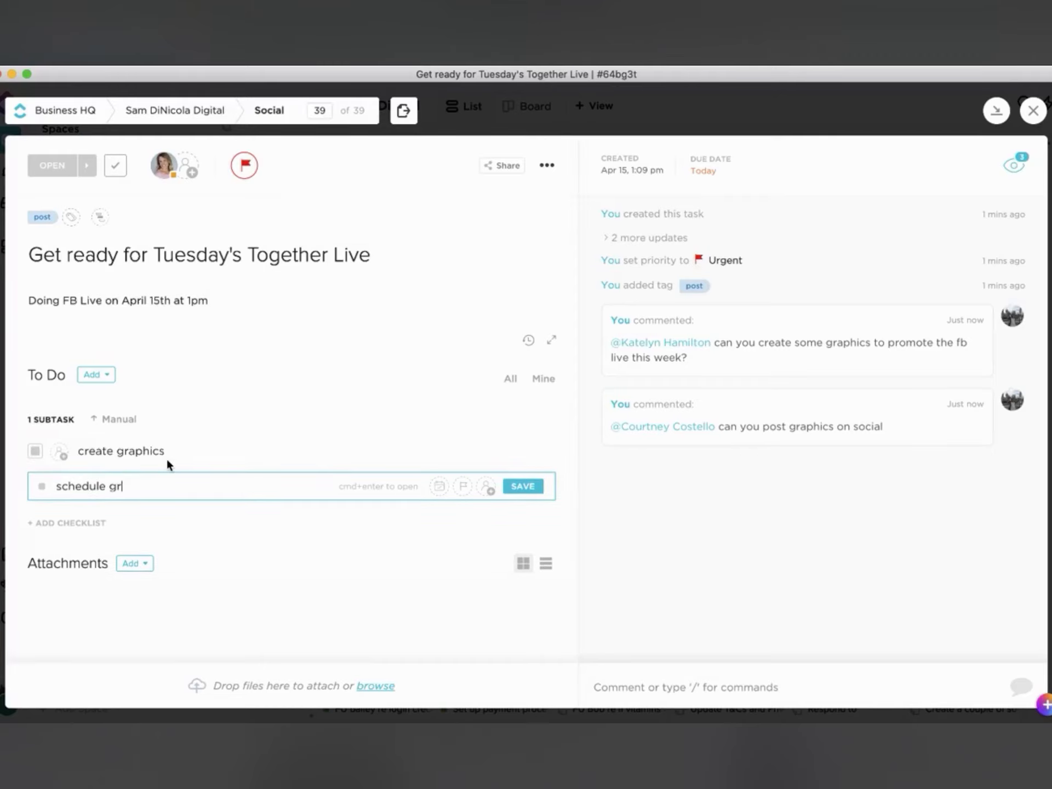
key("Return")
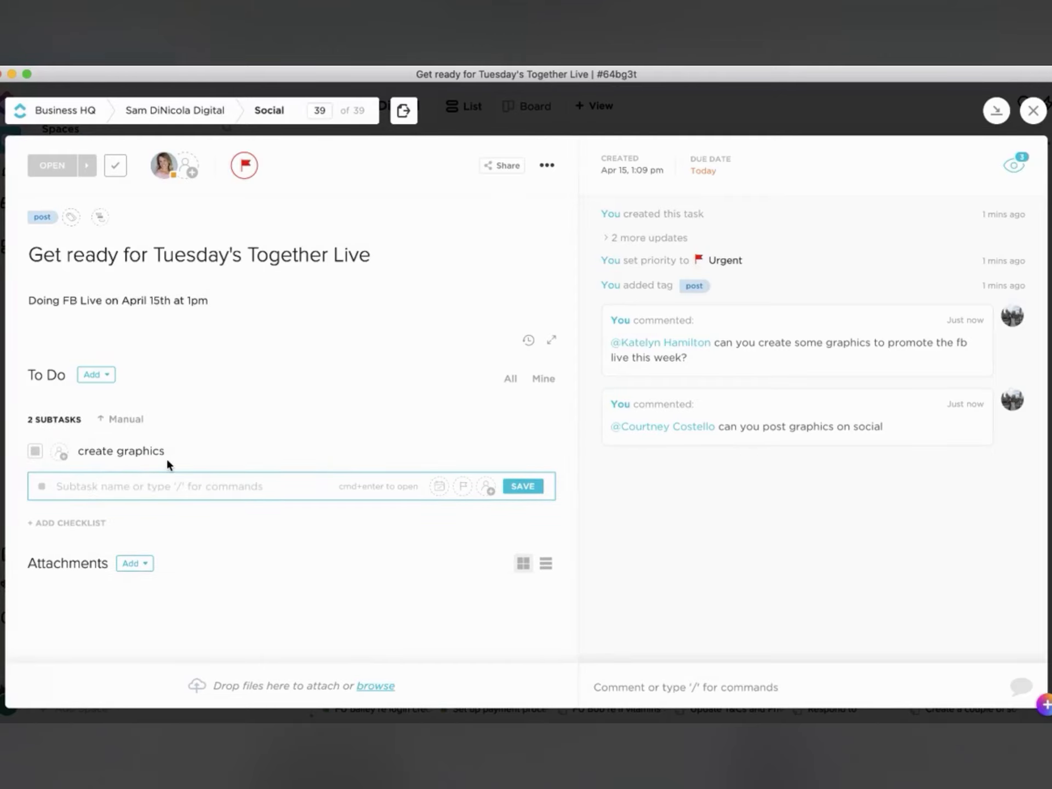
type("prep outline")
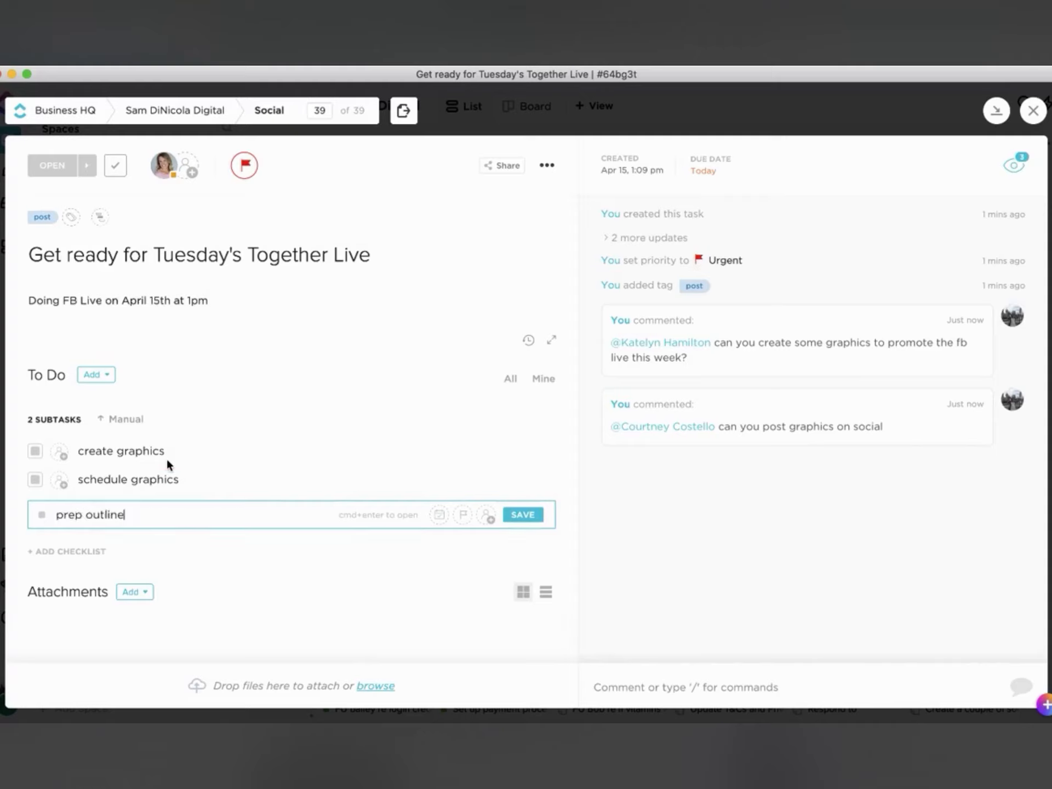
key("Return")
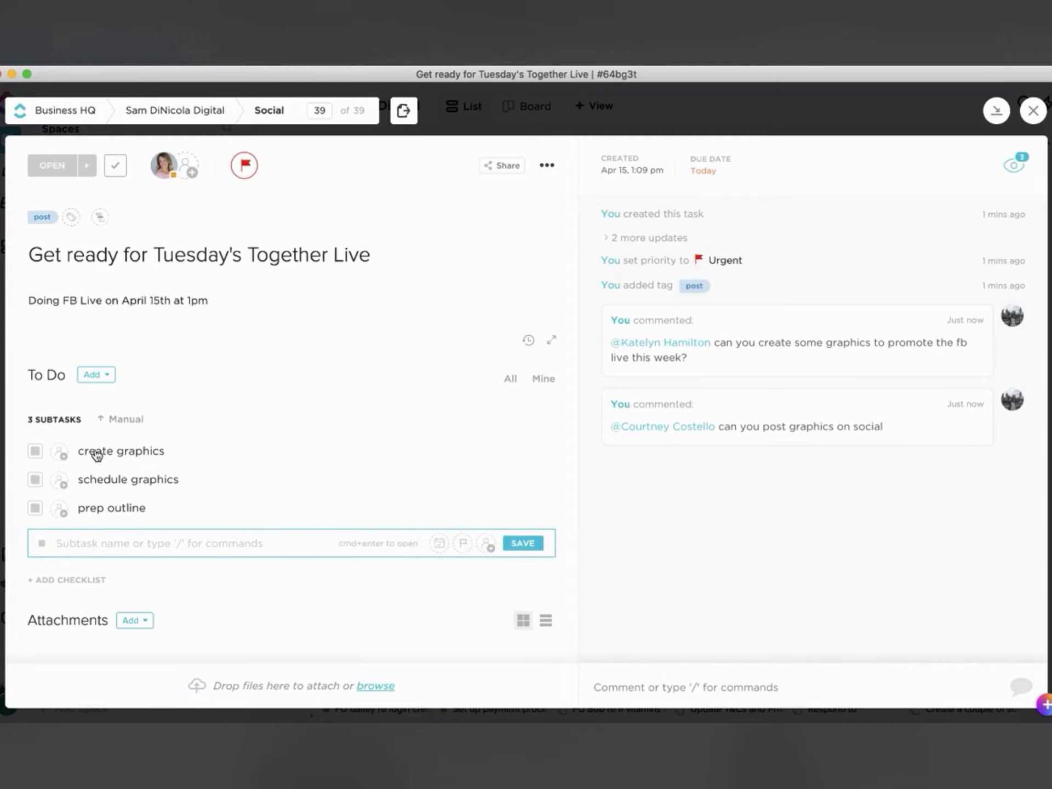
Assign "create graphics" to the person mentioned in the first comment, "schedule graphics" to the one in the second, and "prep outline" to Me
left_click(62, 454)
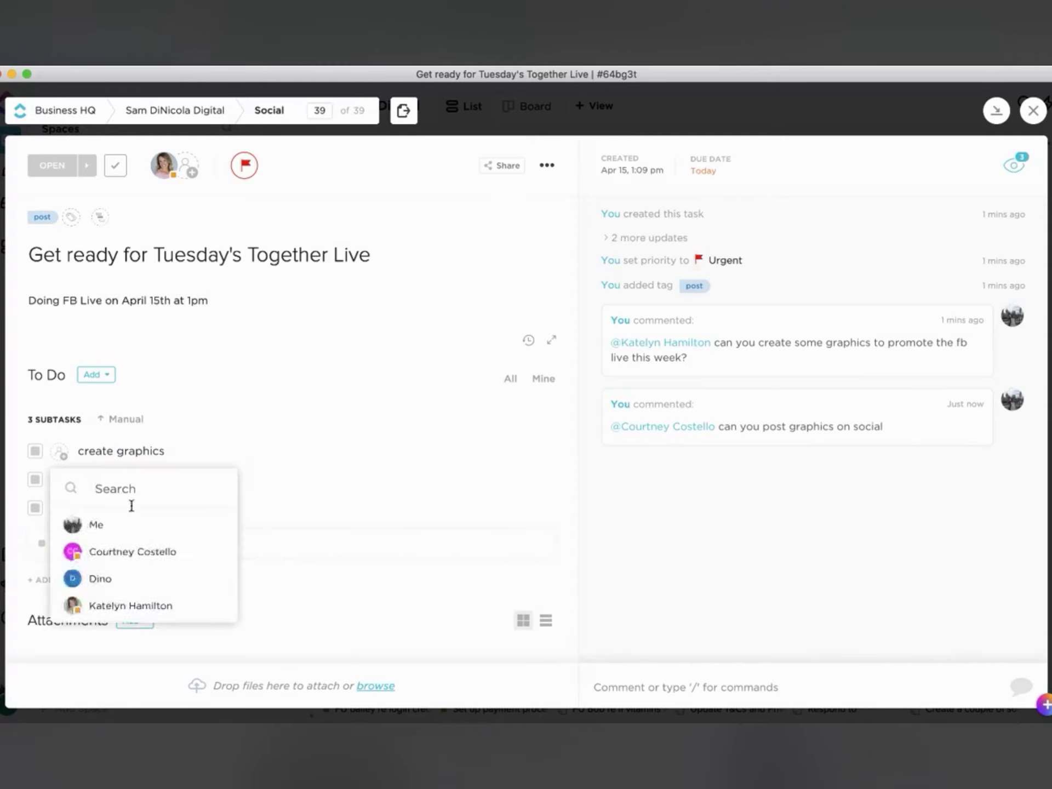
left_click(130, 607)
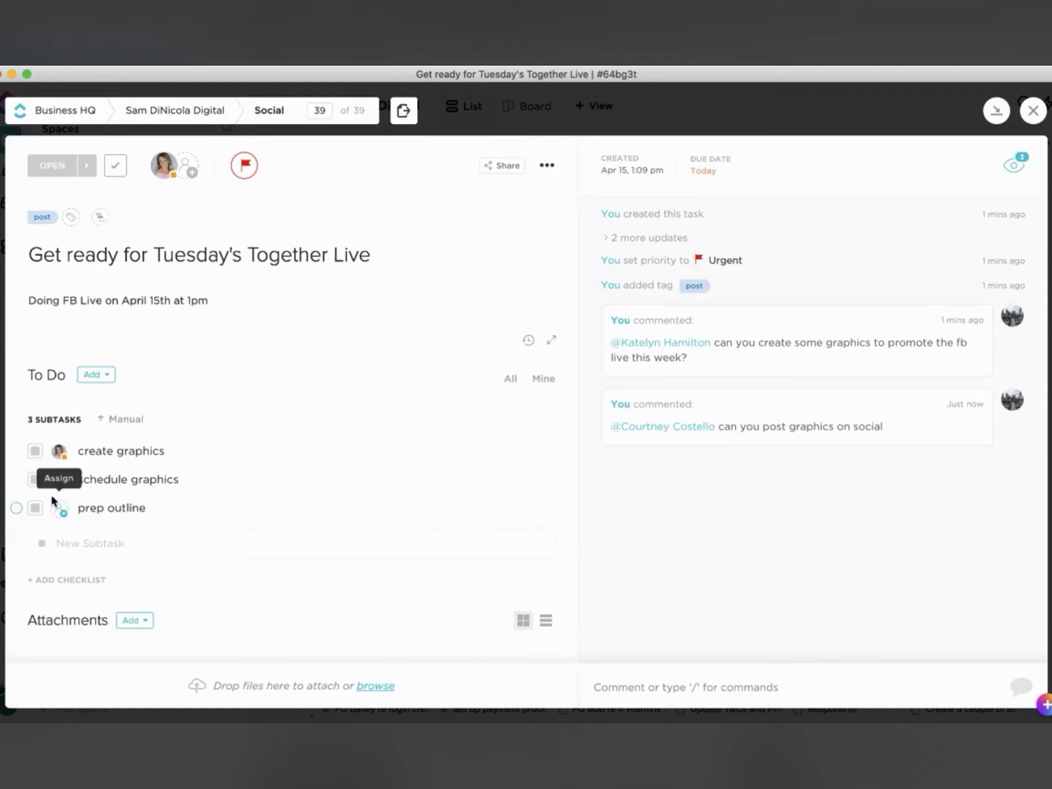
left_click(61, 479)
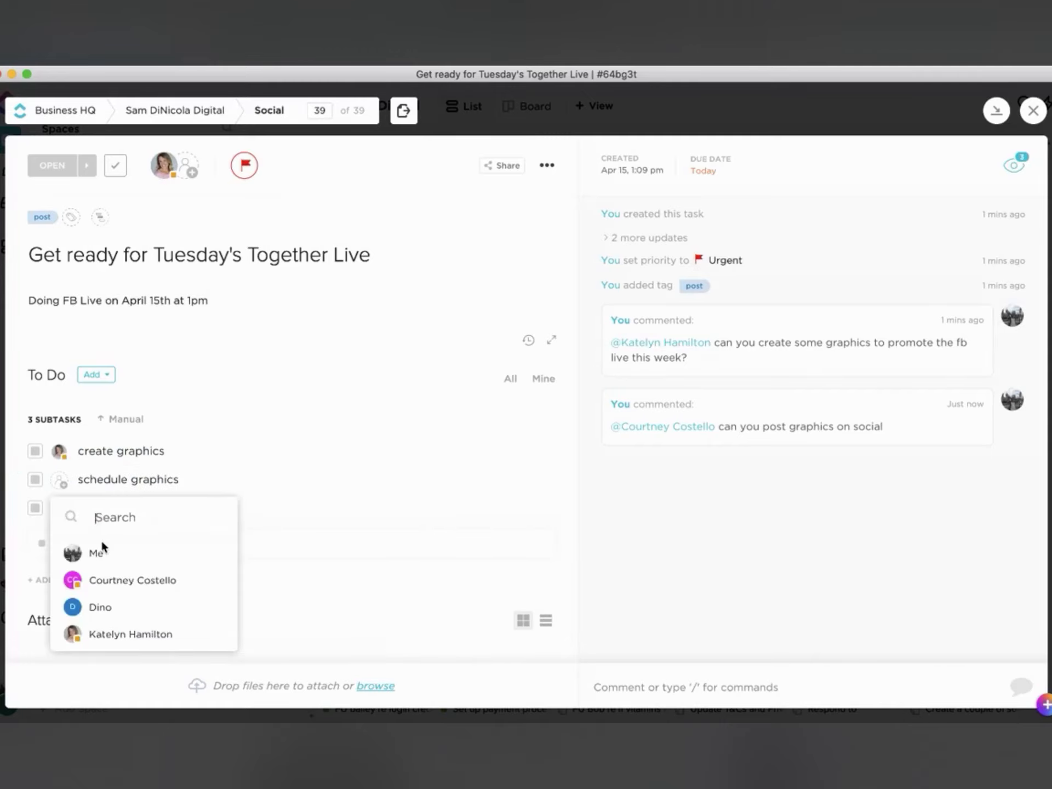
left_click(103, 577)
left_click(58, 511)
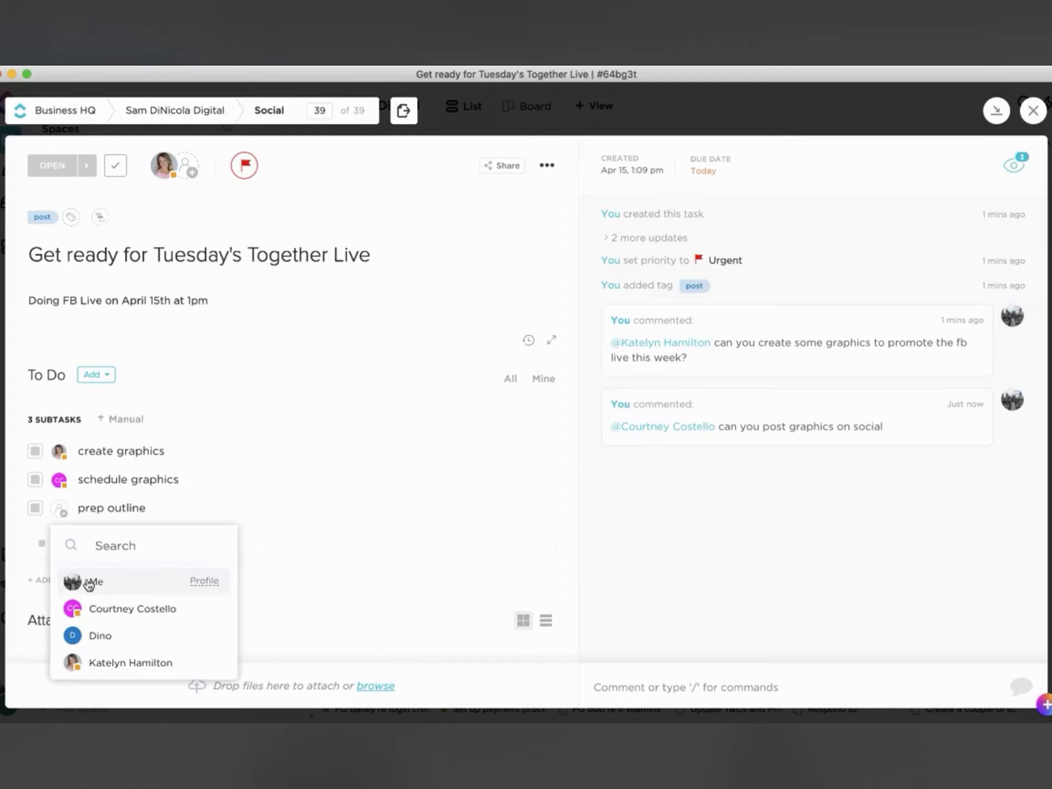
left_click(92, 582)
Set the due date of all three subtasks together to April 14, 2020, and dismiss the selection
left_click(16, 507)
left_click(16, 451, "shift")
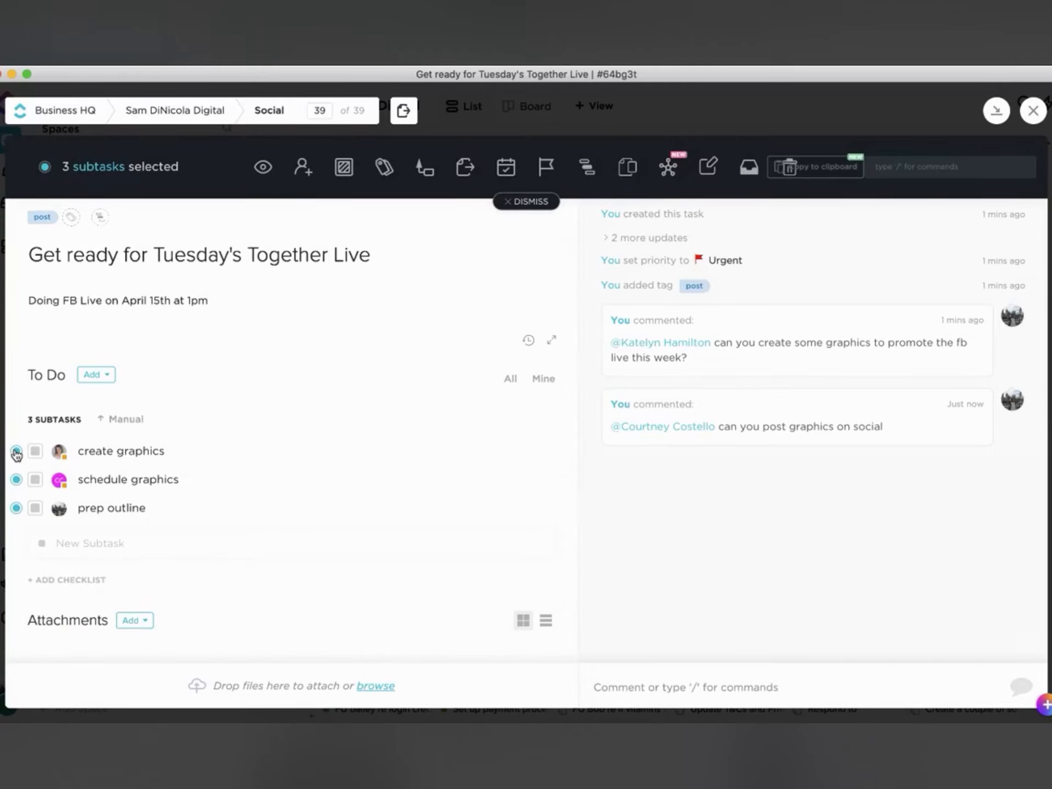
left_click(504, 168)
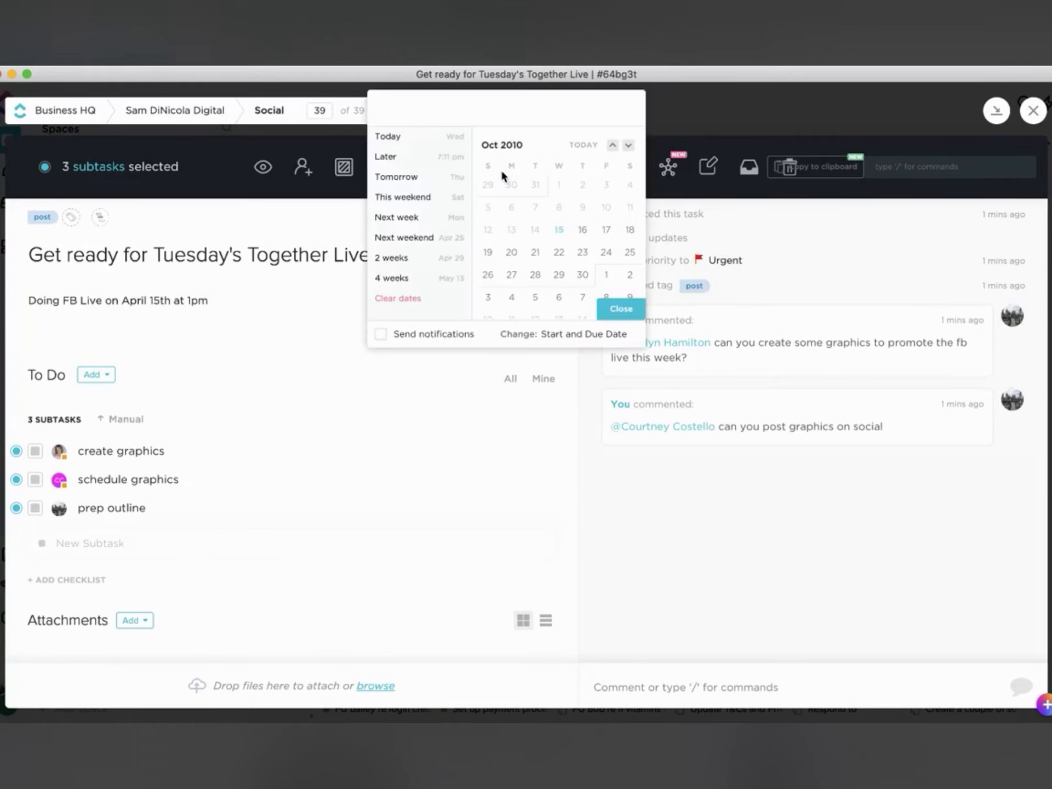
left_click(535, 231)
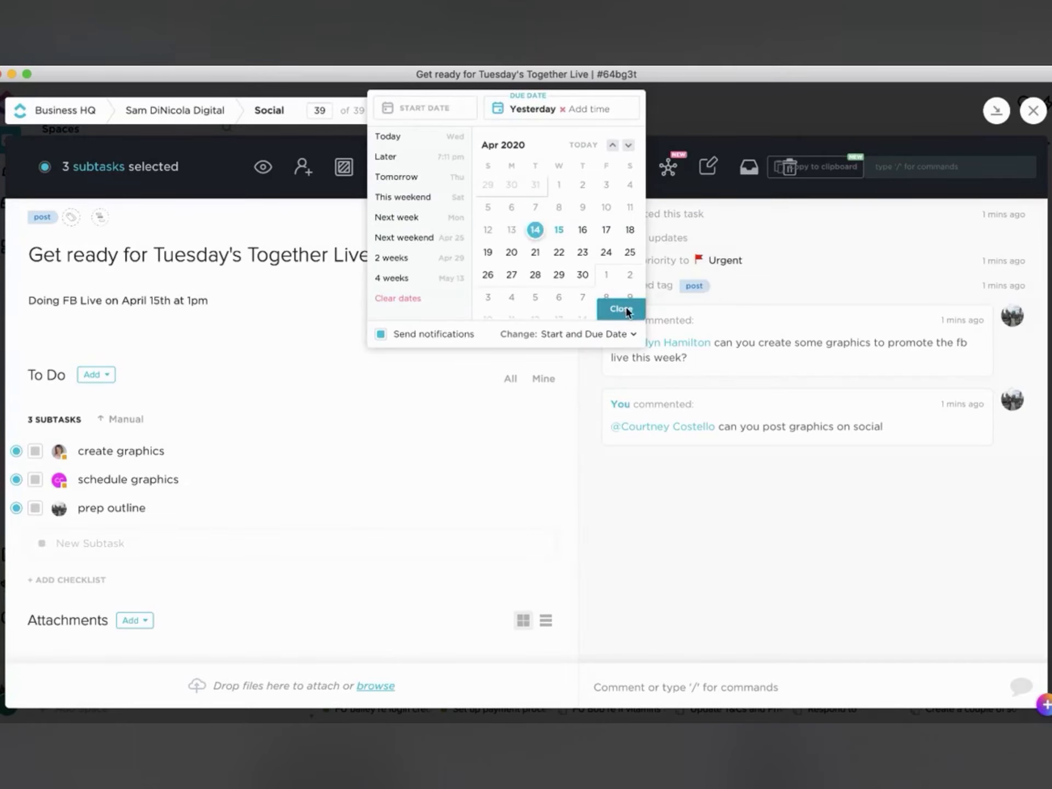
left_click(620, 309)
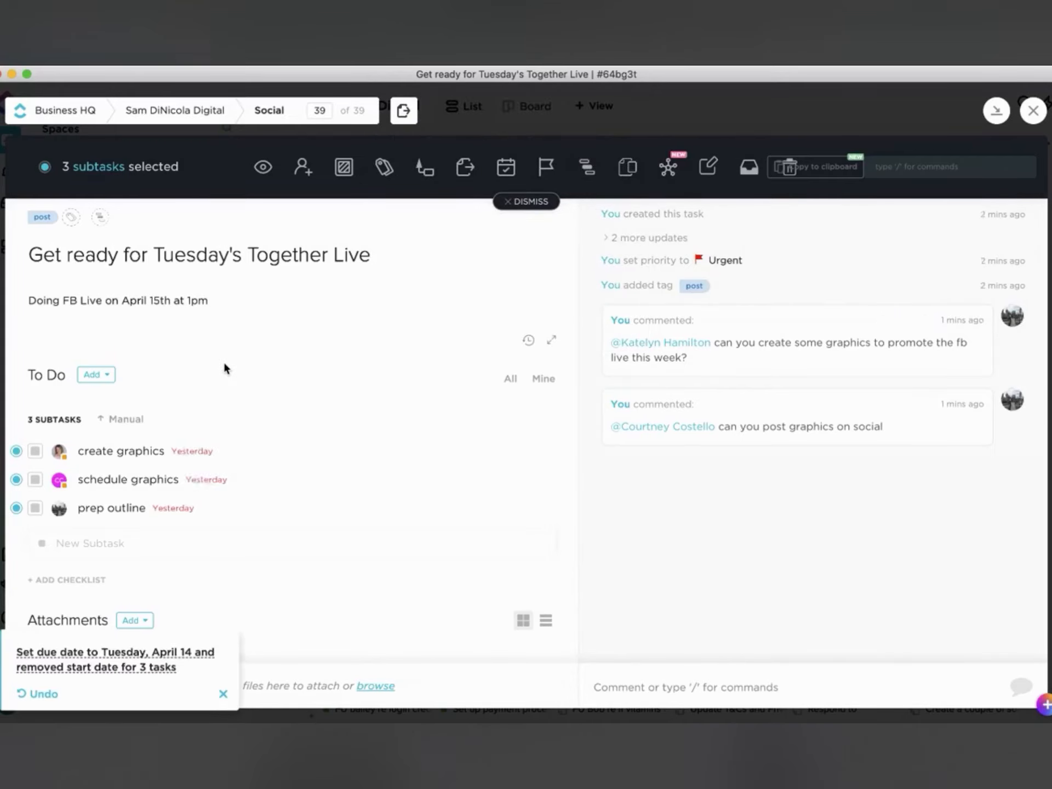
left_click(123, 257)
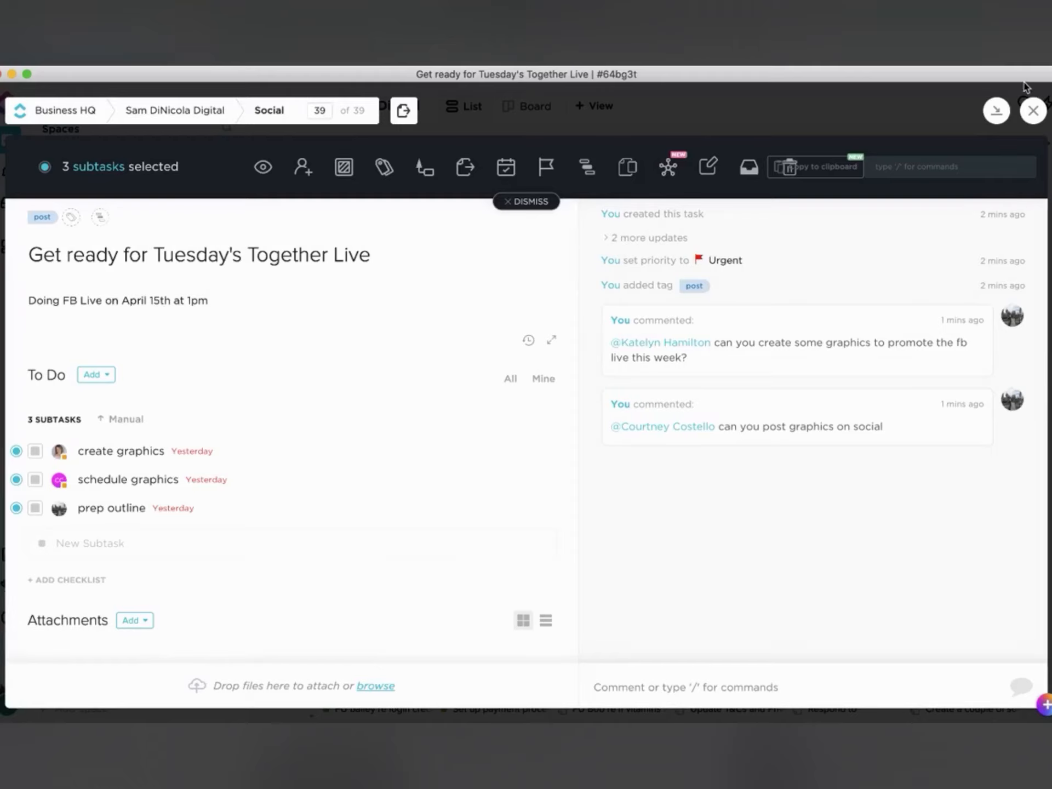
left_click(534, 202)
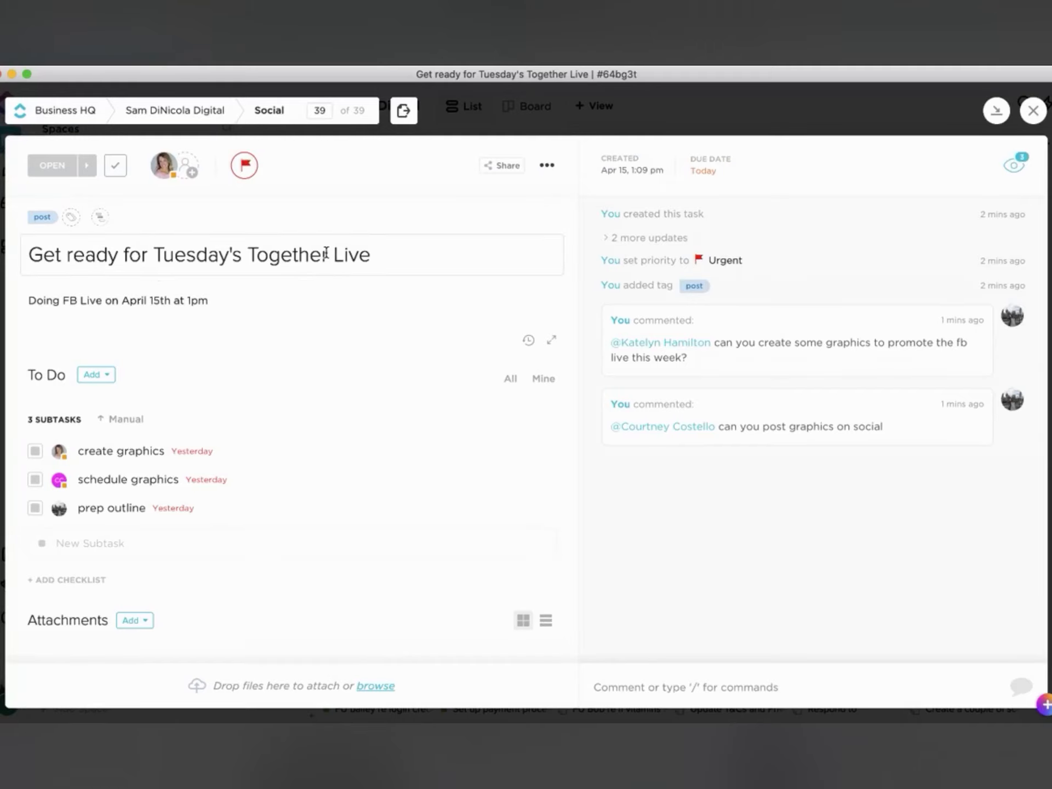
Rename the task to "Get ready for FB Live" by replacing "Tuesday's Together" with "FB"
left_click_drag(326, 254, 158, 256)
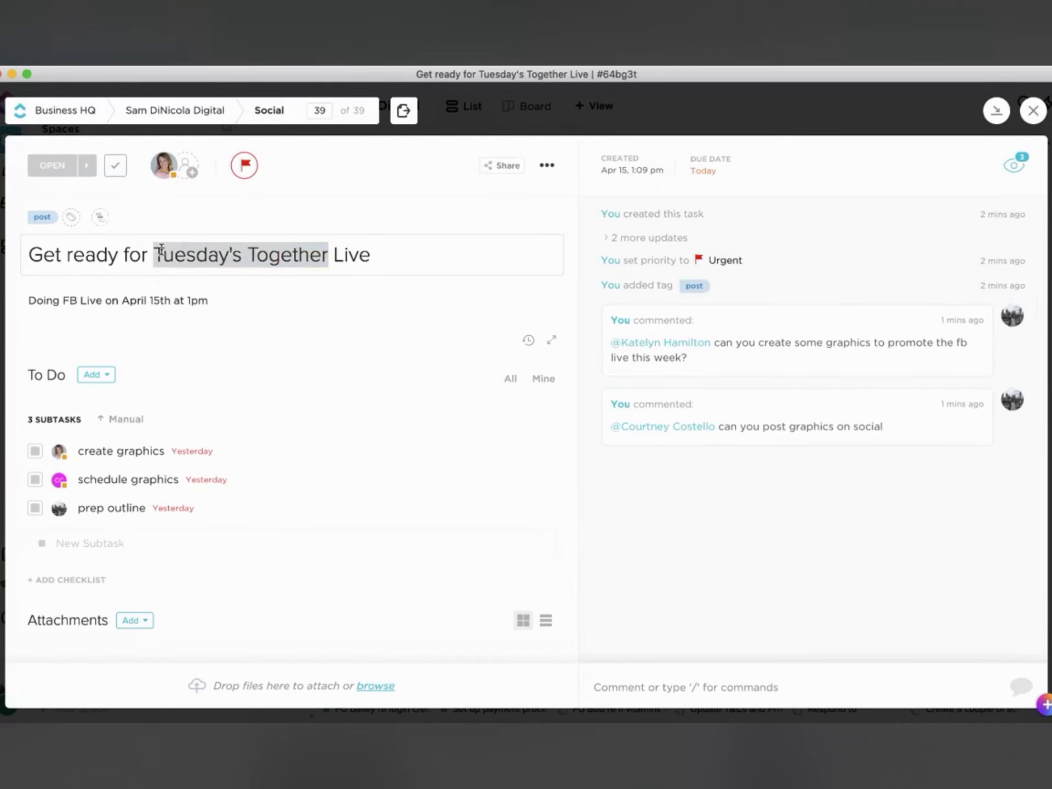
left_click(205, 255)
double_click(208, 257)
key("BackSpace")
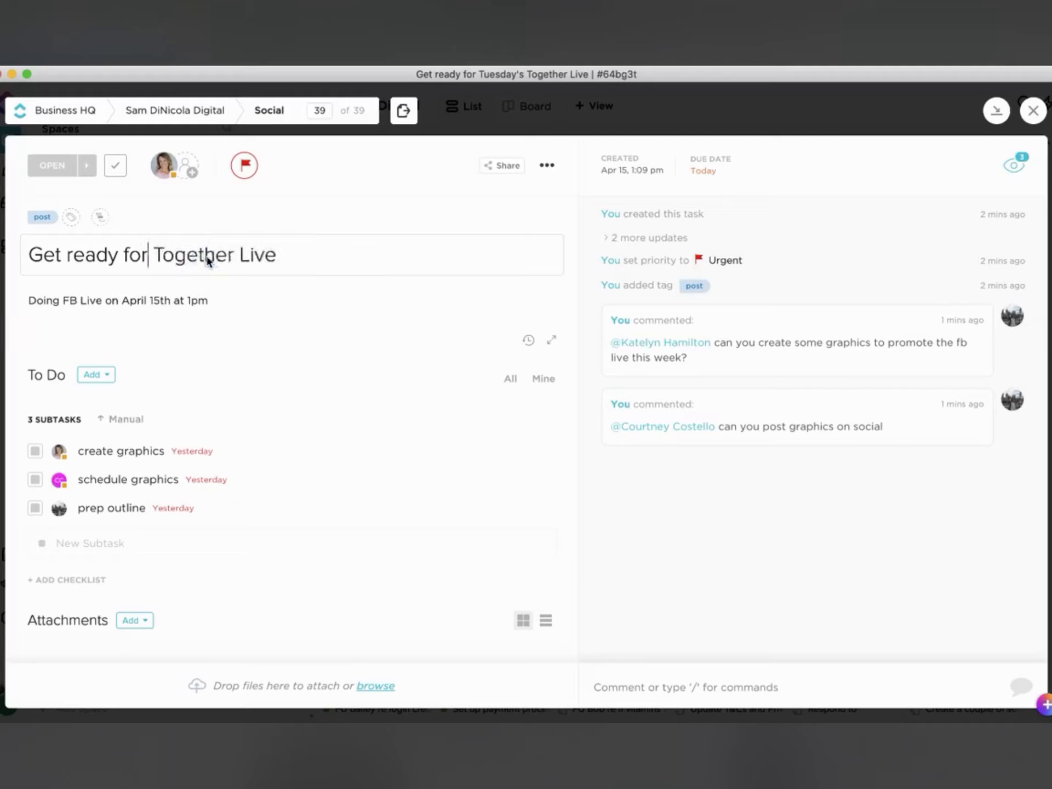
double_click(214, 259)
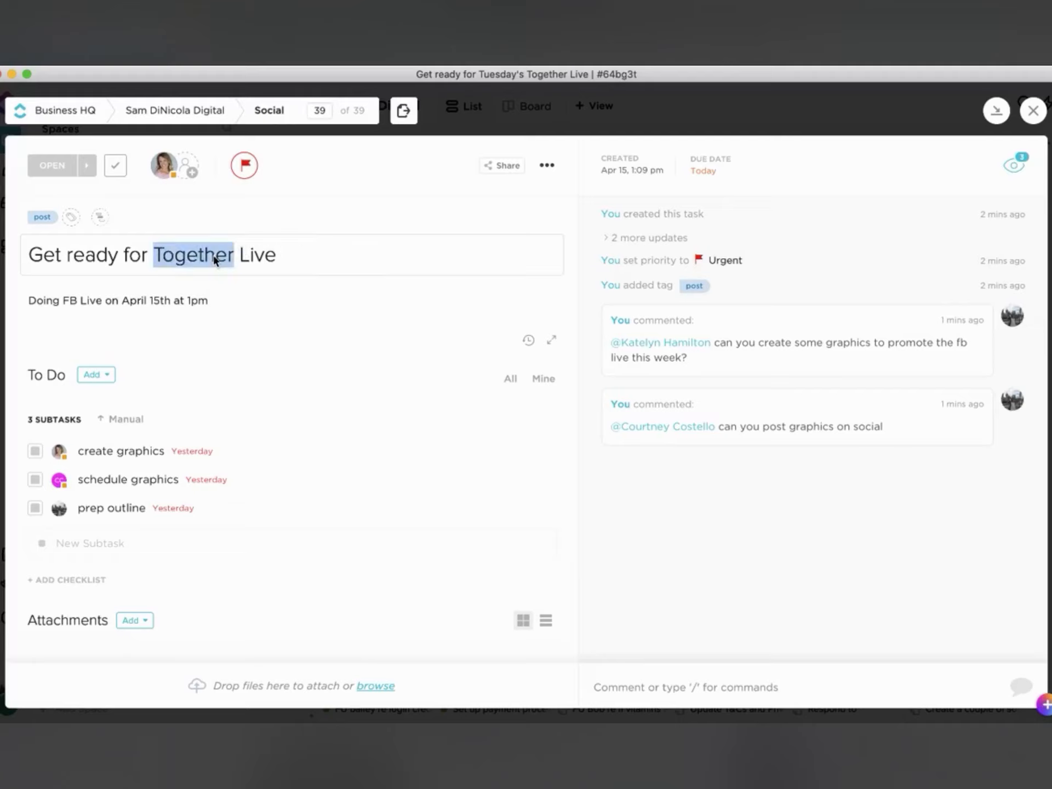
key("BackSpace")
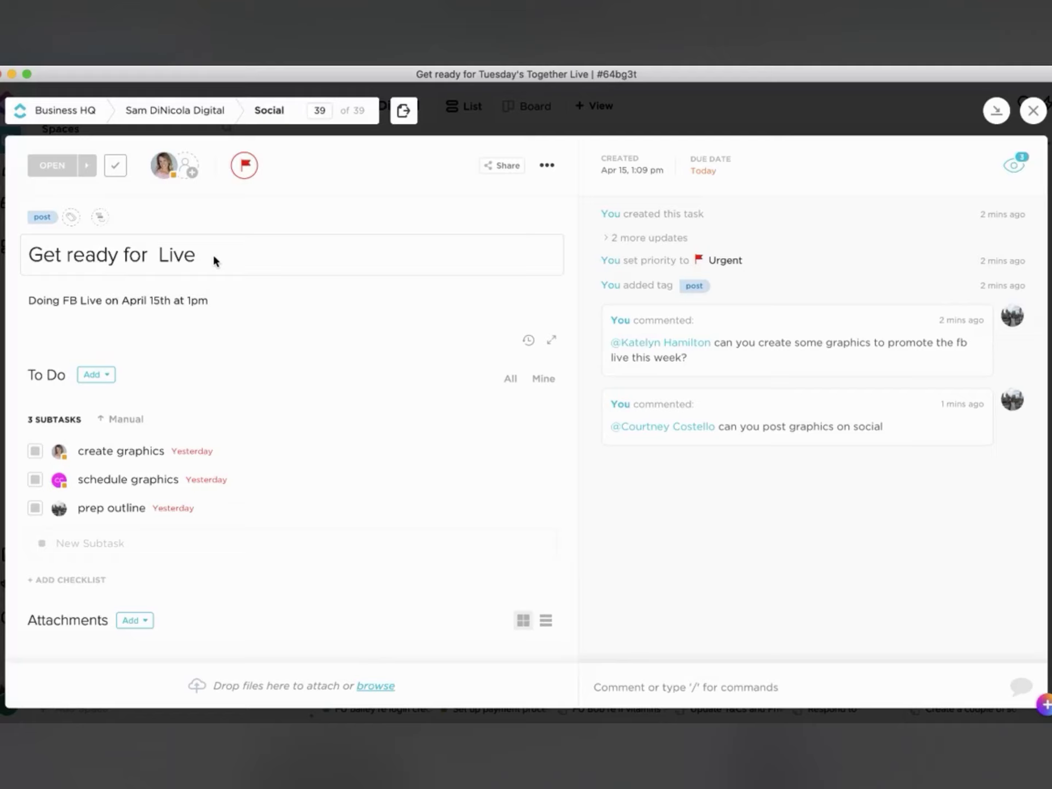
type("FB")
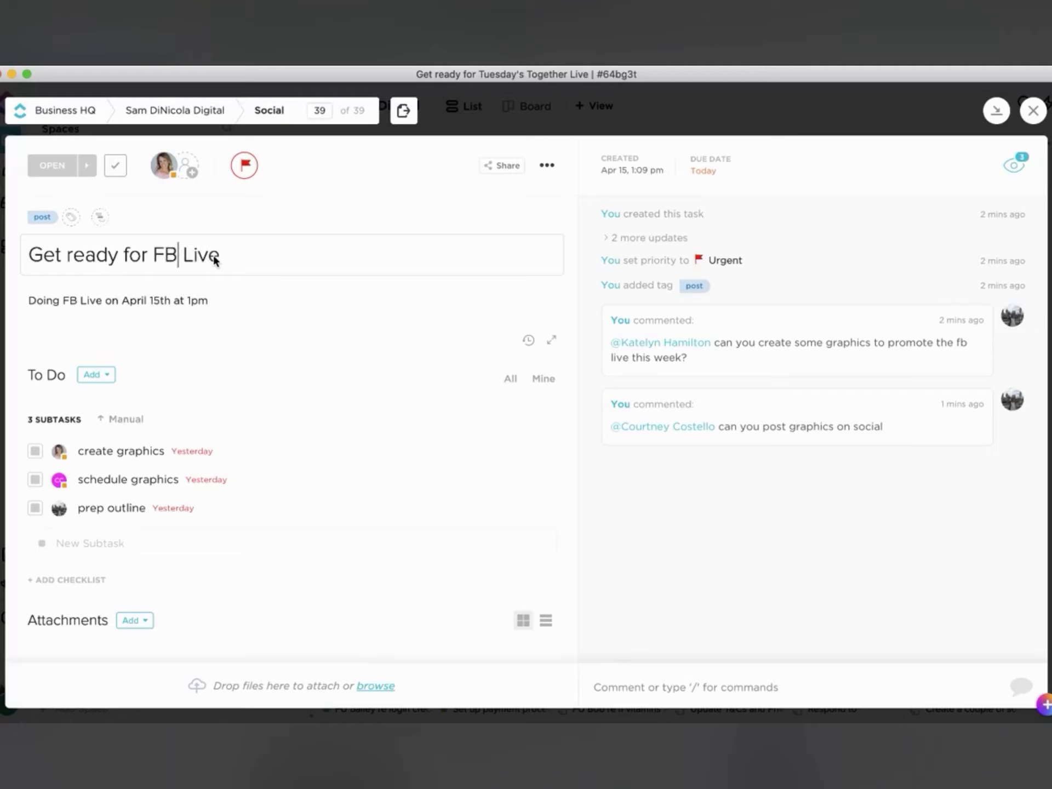
Remove the task's current assignee and assign the task to Me
left_click(175, 158)
left_click(165, 165)
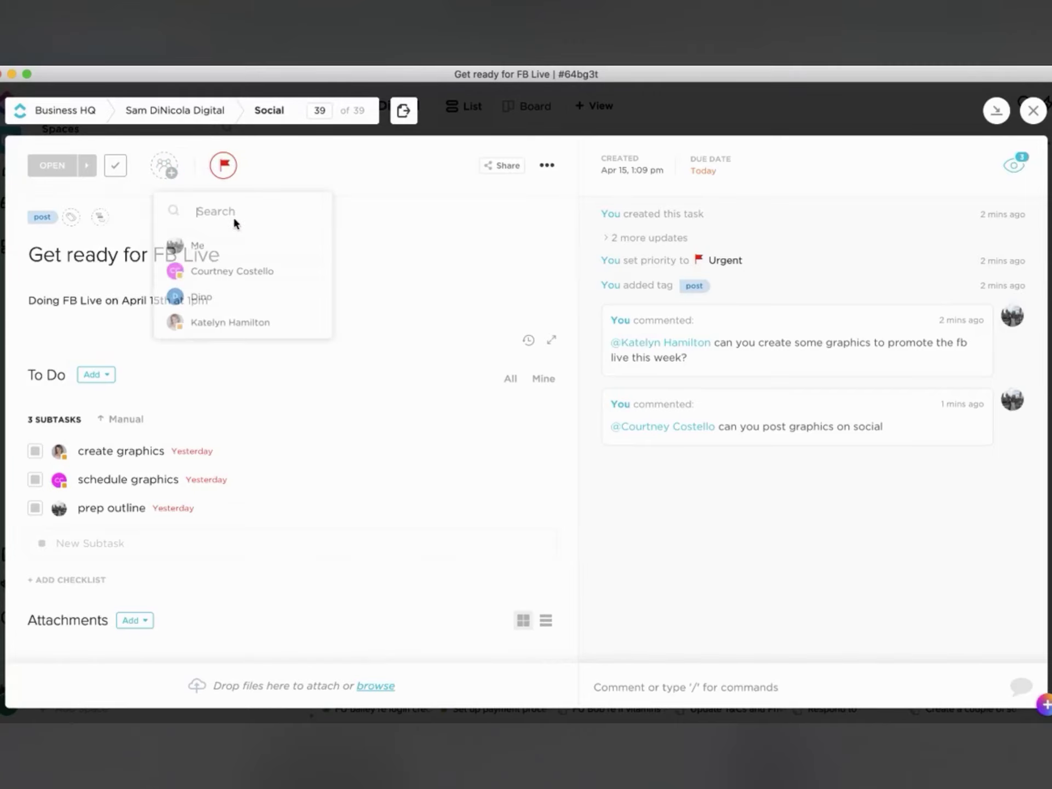
left_click(242, 245)
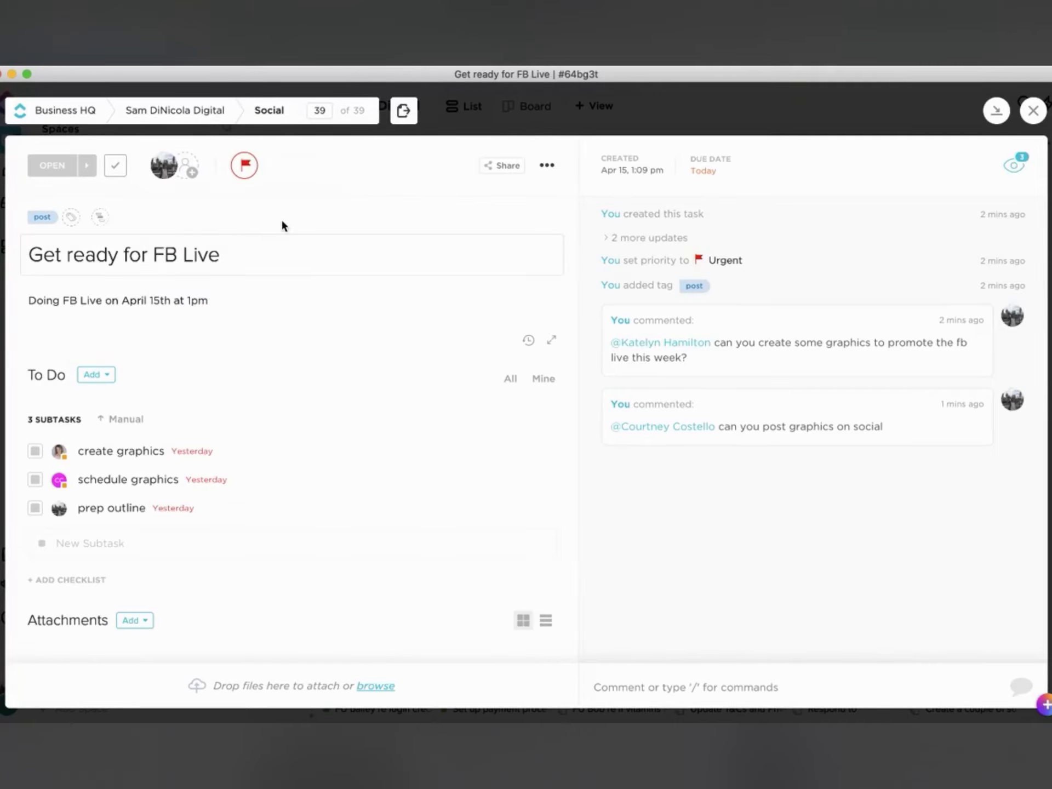
Open the recurrence settings for the task's due date and set it to recur daily, skipping weekends
left_click(708, 166)
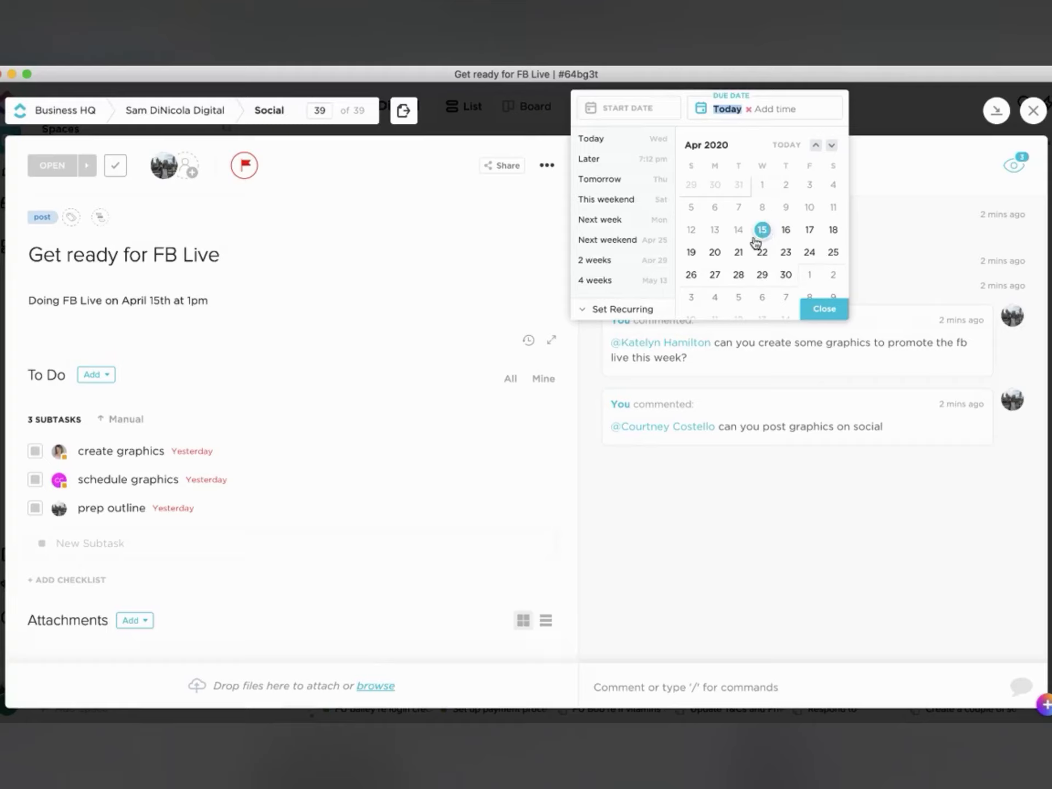
left_click(643, 308)
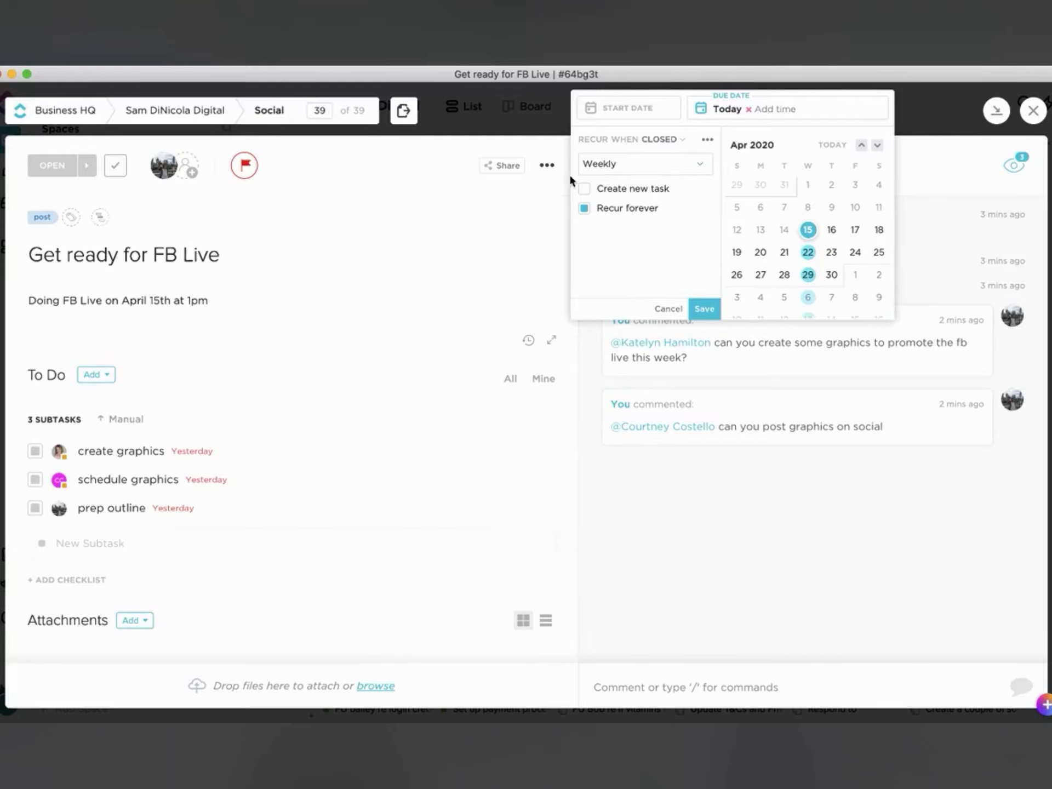
left_click(627, 164)
left_click(629, 195)
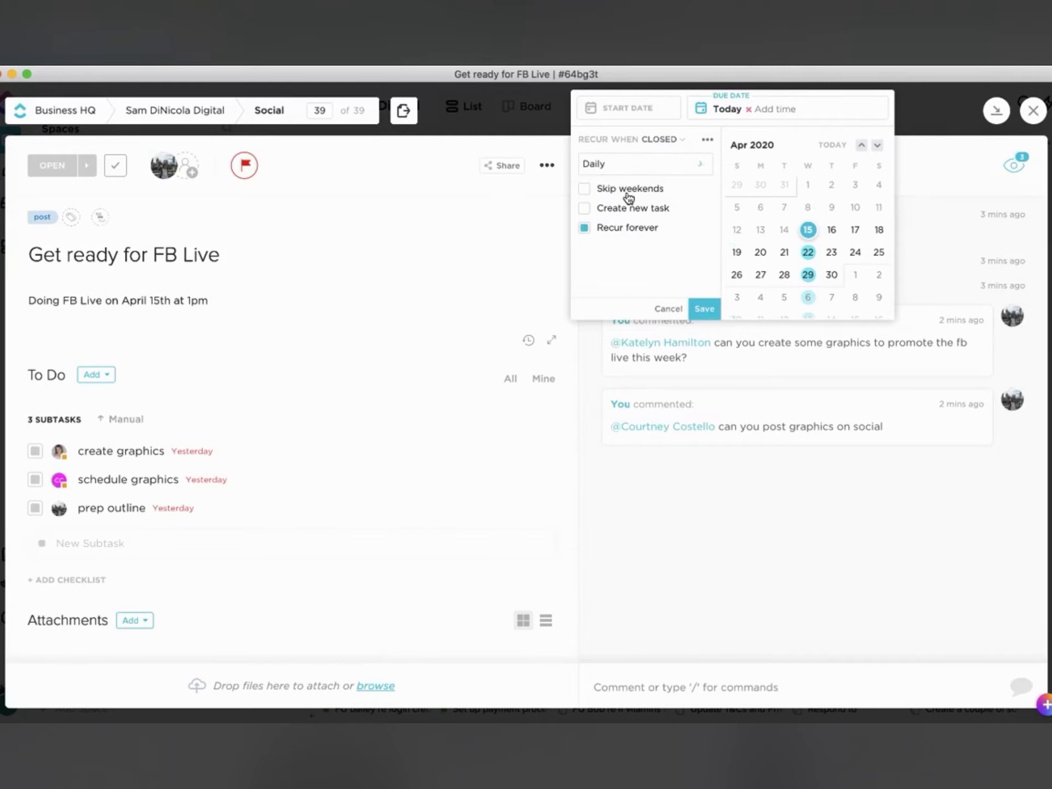
left_click(585, 190)
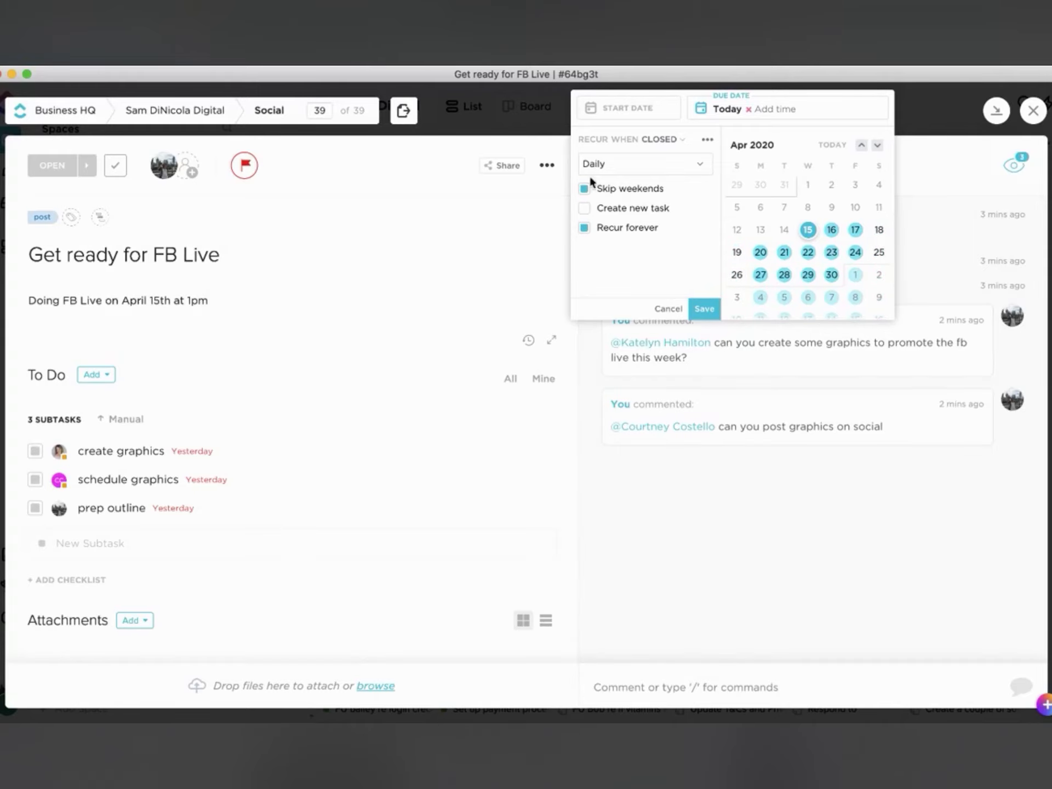
Switch the recurrence to Custom, try an interval of 2, and set the interval back to 1
left_click(611, 166)
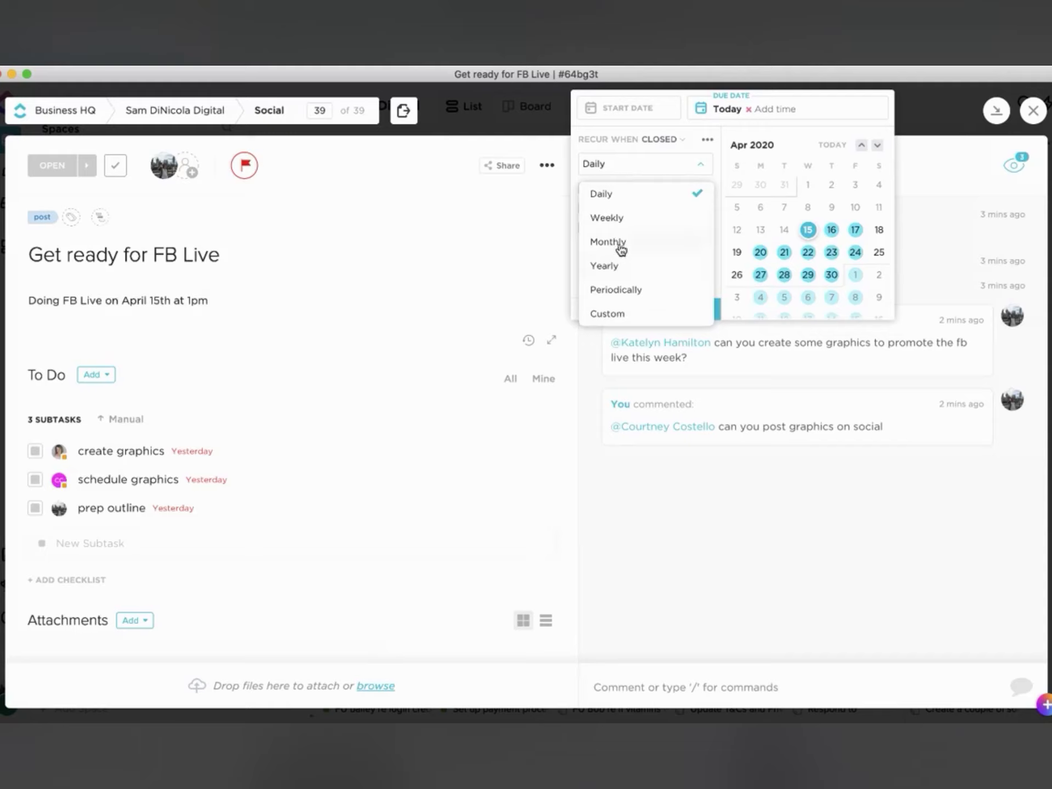
left_click(623, 316)
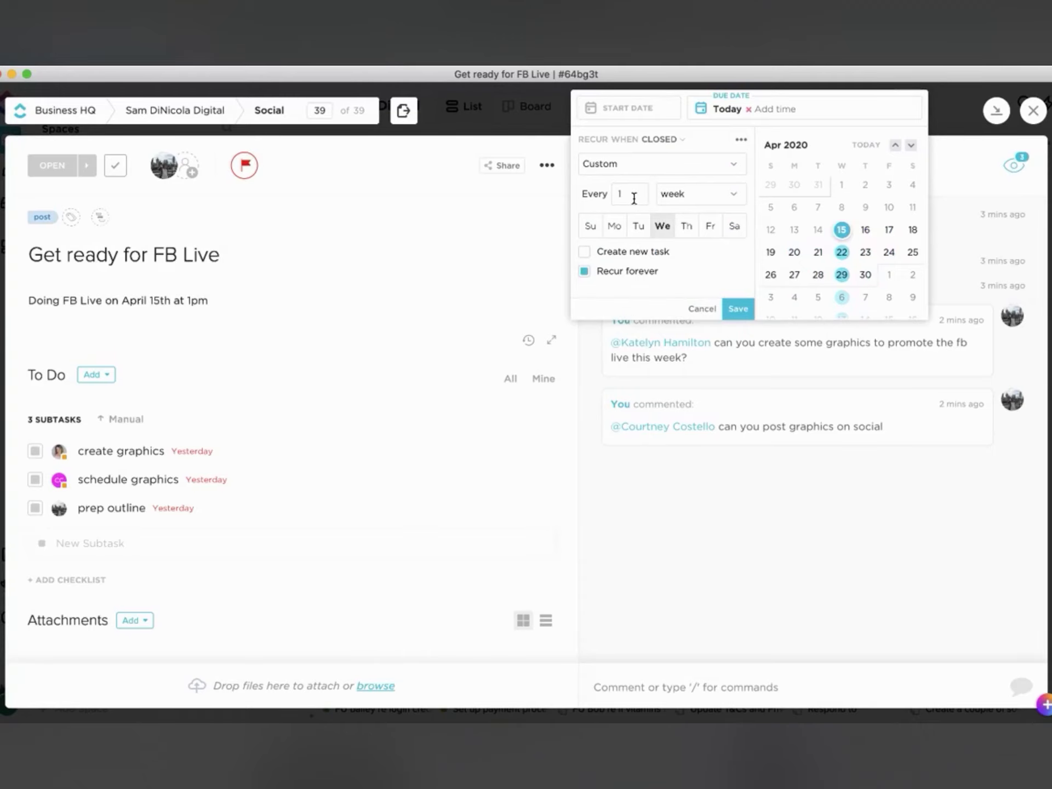
key("BackSpace")
type("2")
double_click(630, 195)
type("1")
Set the custom recurrence to every month, on the last date of the month
left_click(673, 197)
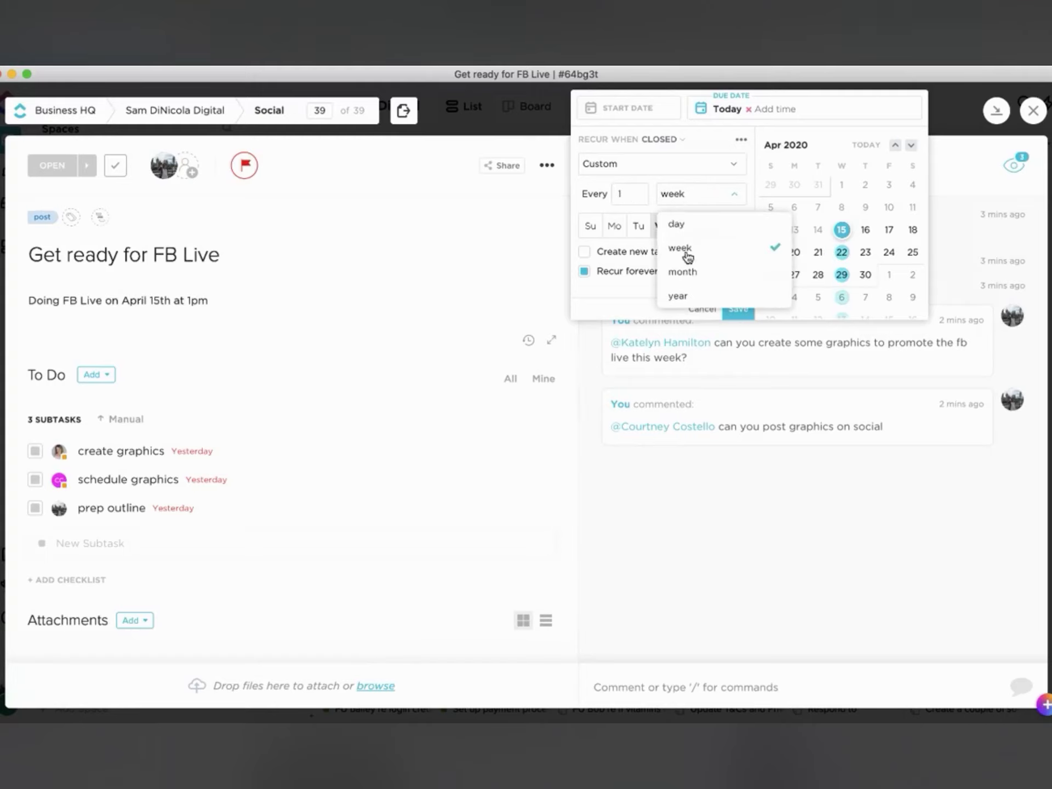
left_click(684, 273)
left_click(619, 245)
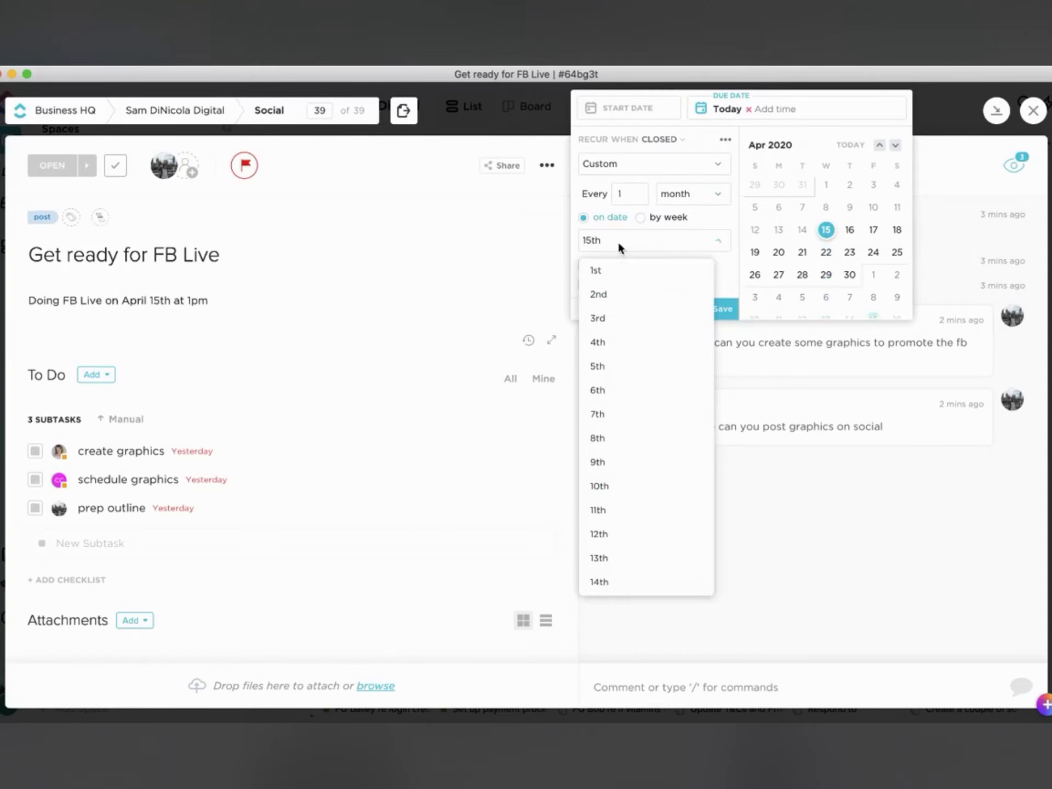
scroll(629, 416, "down", 6)
left_click(622, 583)
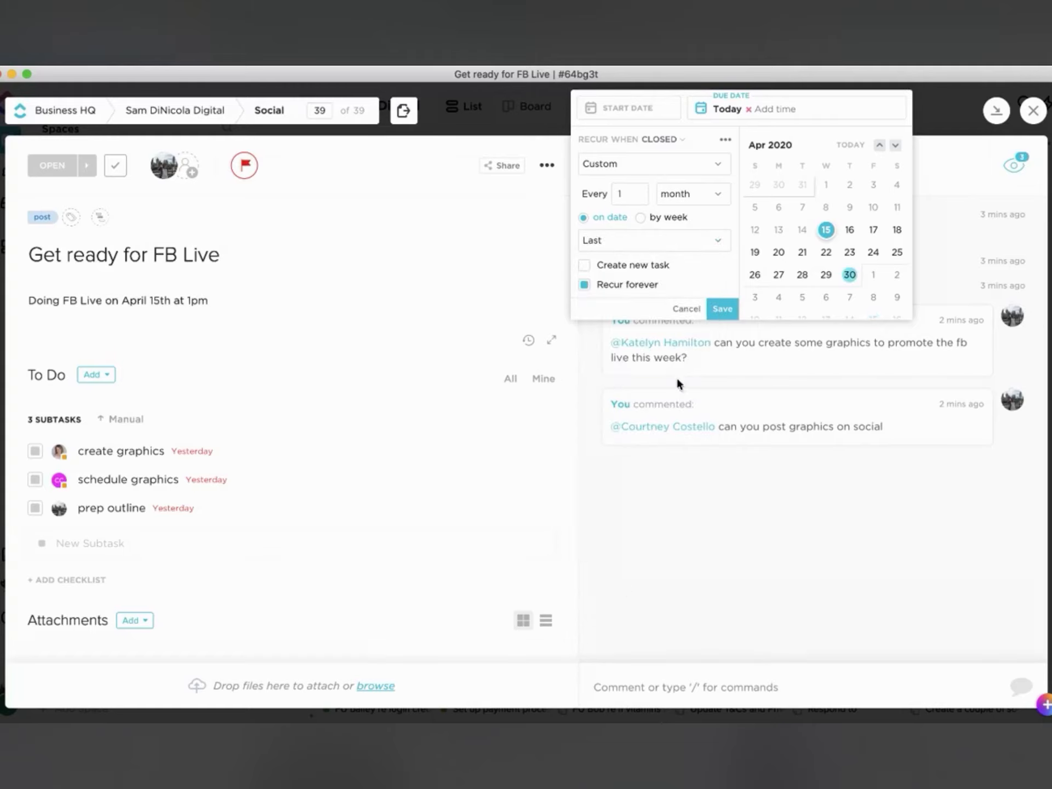
Make the monthly recurrence run by week on the third Wednesday, and save the recurrence
left_click(895, 145)
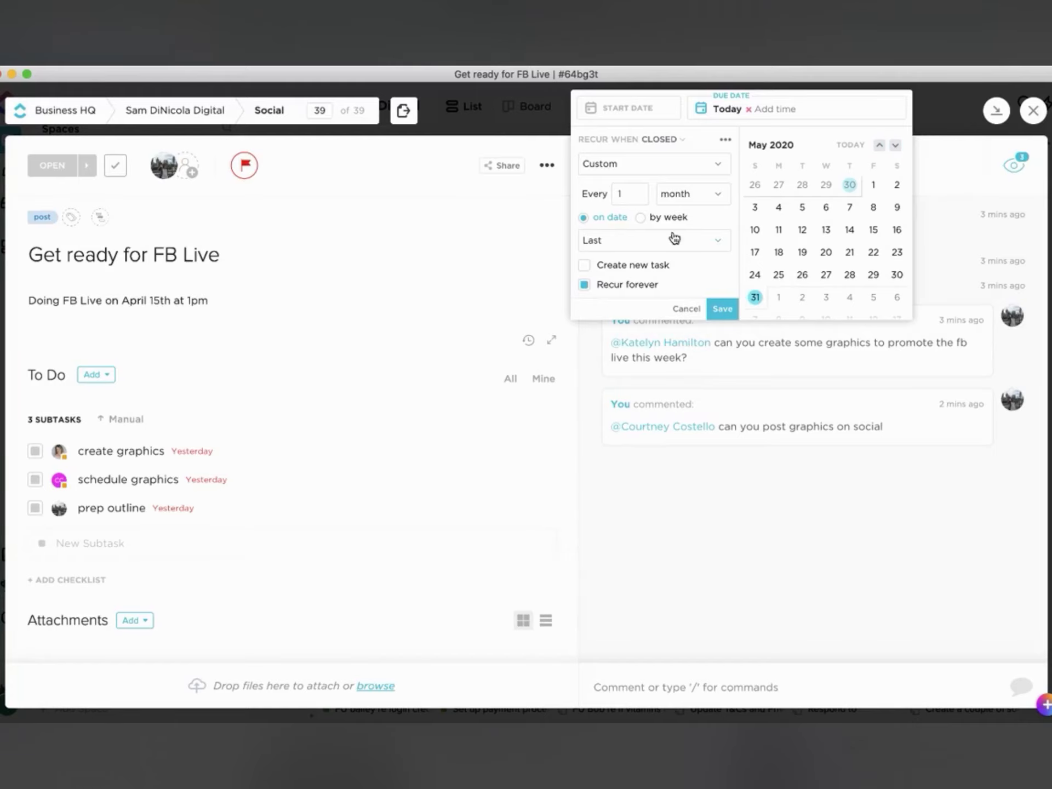
left_click(655, 219)
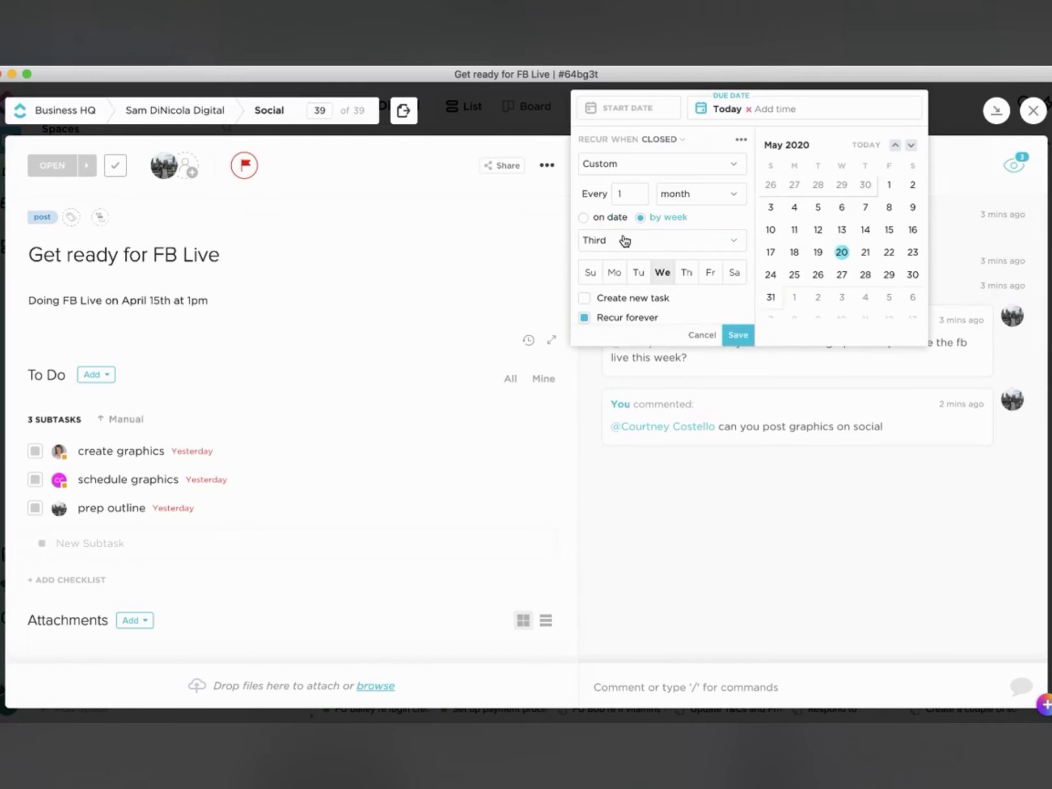
left_click(739, 339)
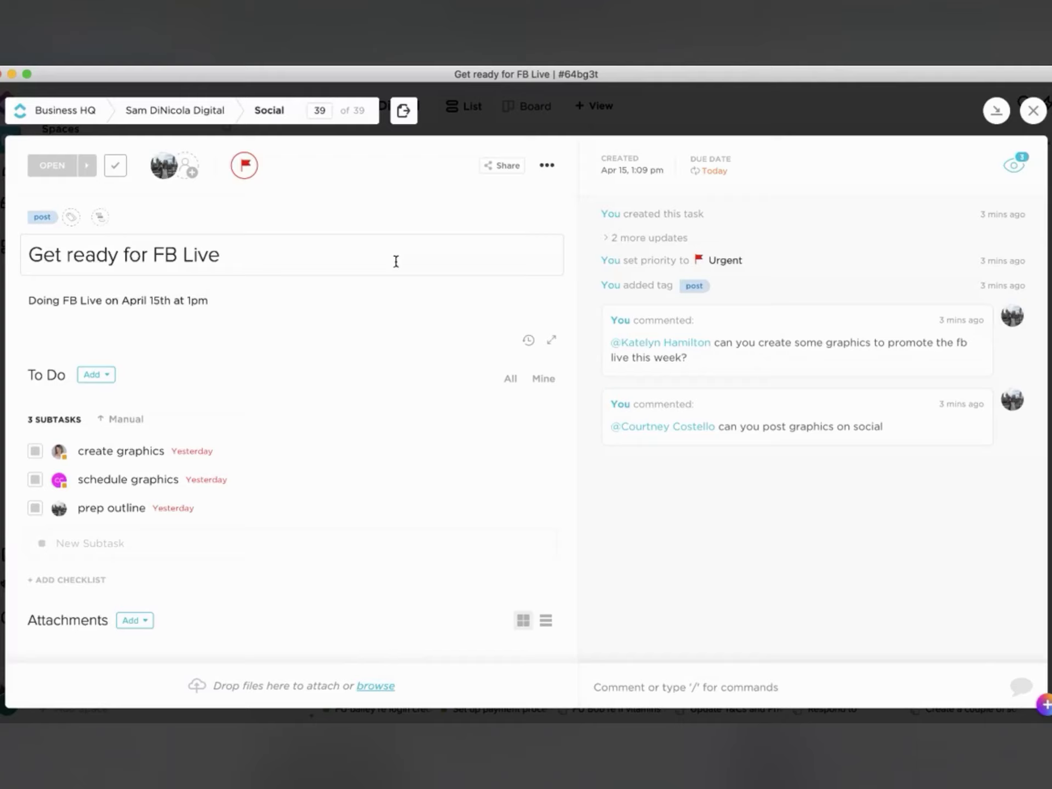
Advance the task's status through Review, Needs Approval and Approved, and finish by setting it to Closed
left_click(91, 171)
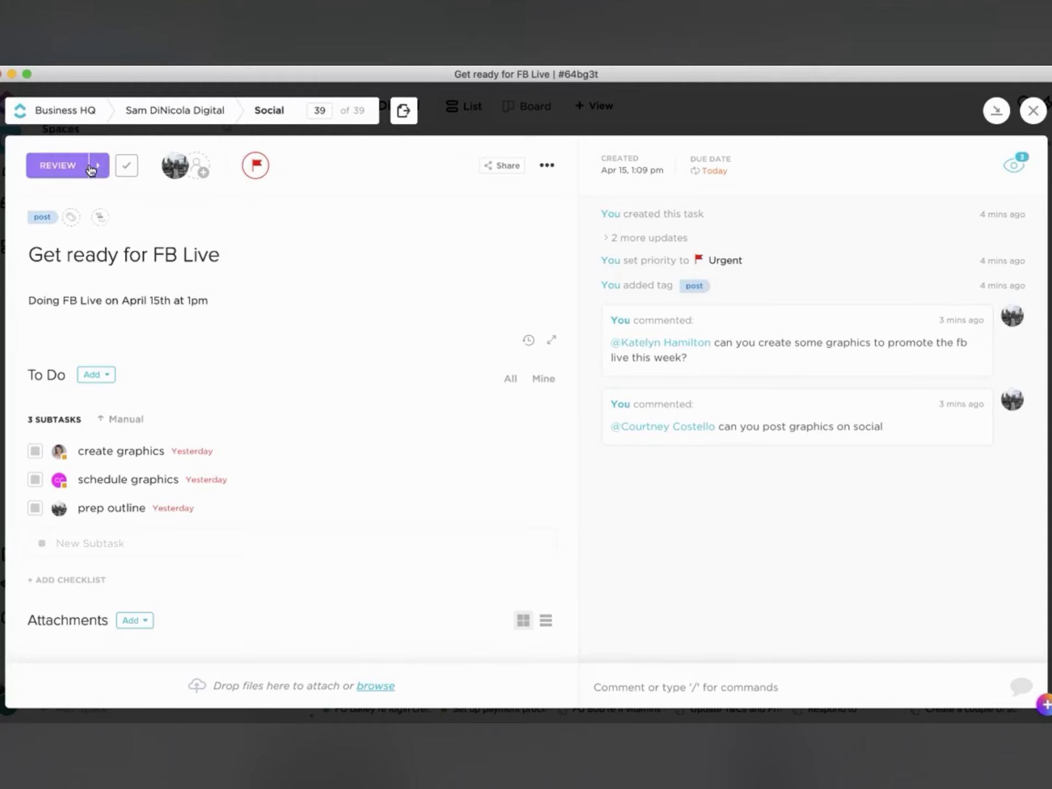
left_click(98, 170)
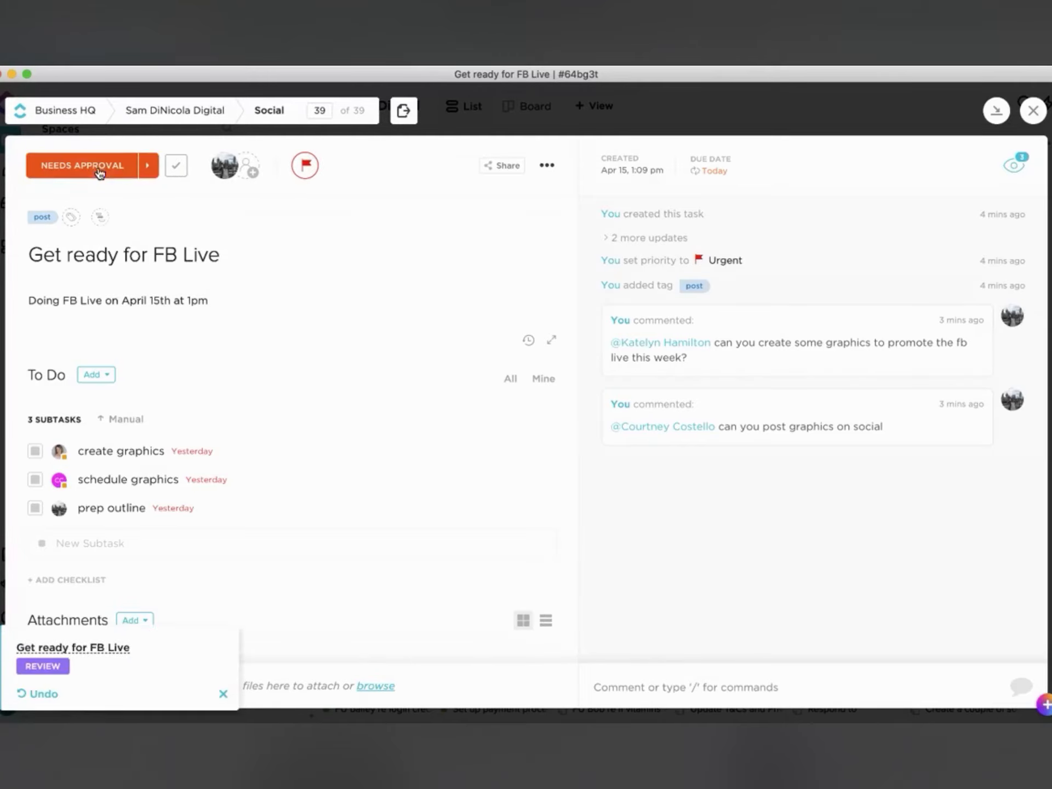
left_click(146, 167)
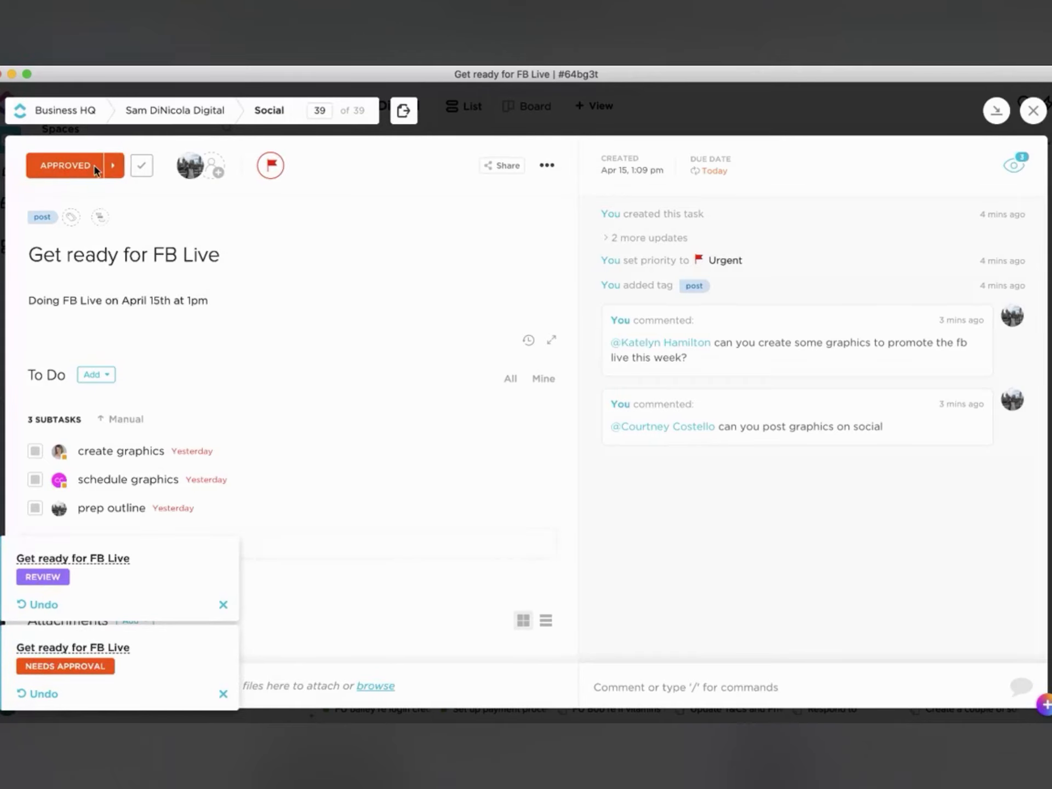
left_click(80, 171)
left_click(68, 347)
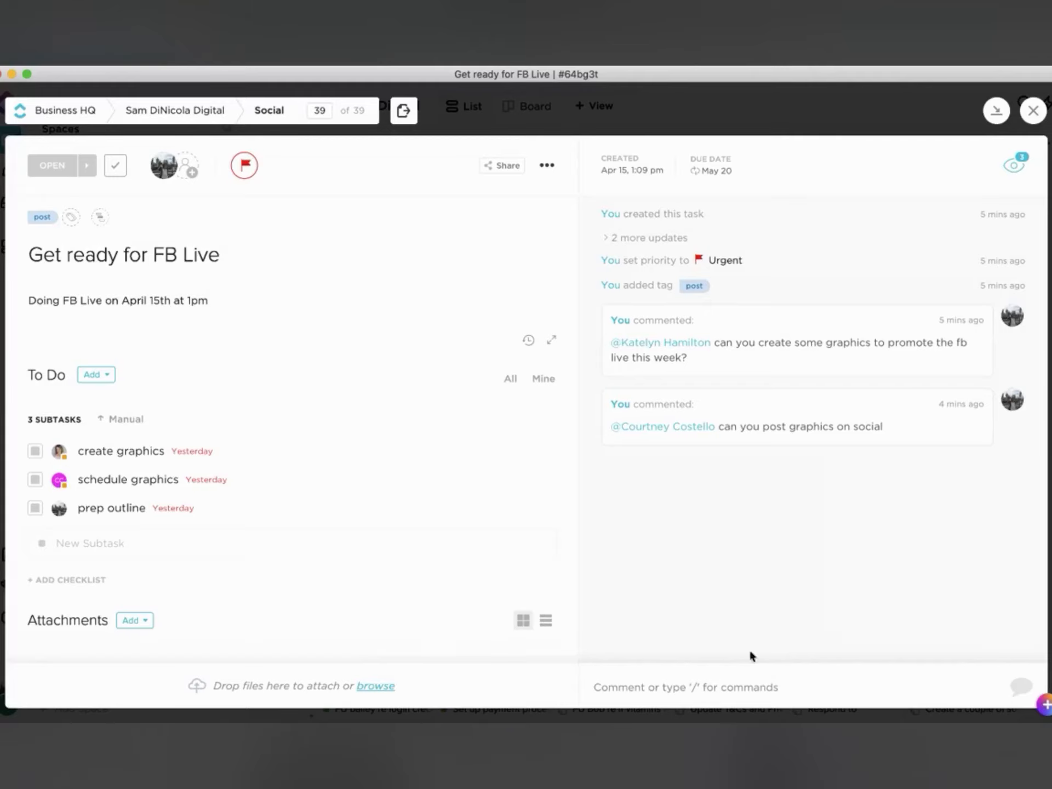
Move the recurring task's status from Open through Review and Needs Approval to Approved
left_click(737, 689)
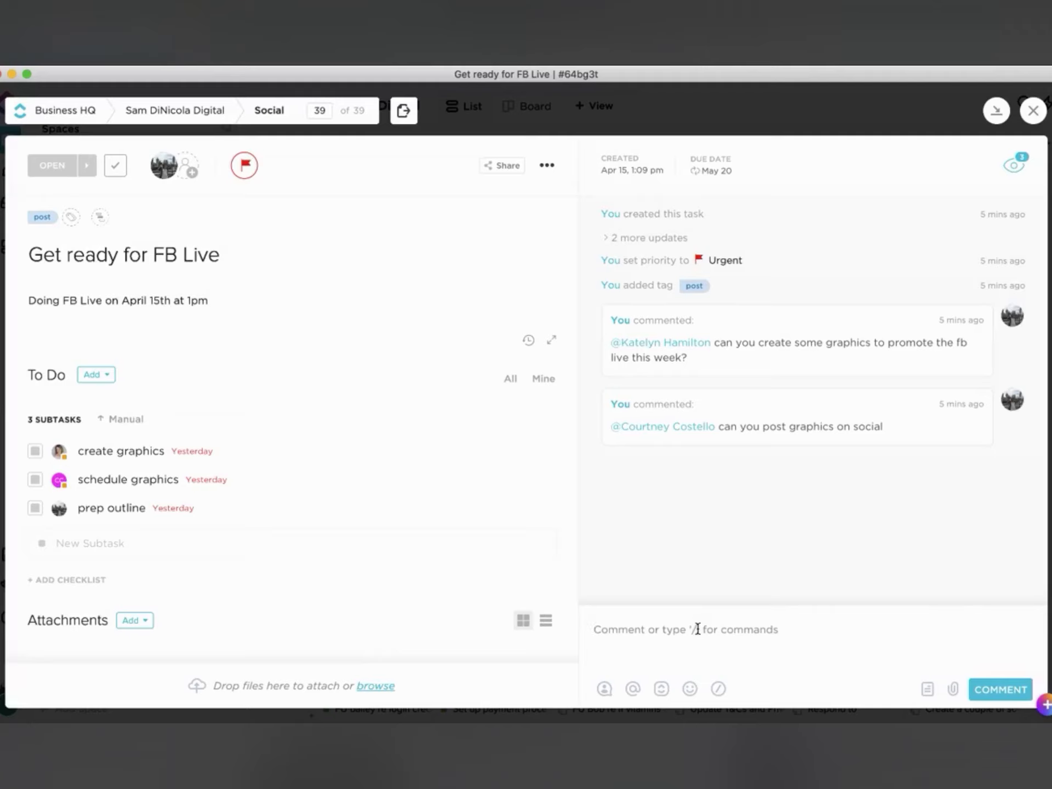
left_click(47, 168)
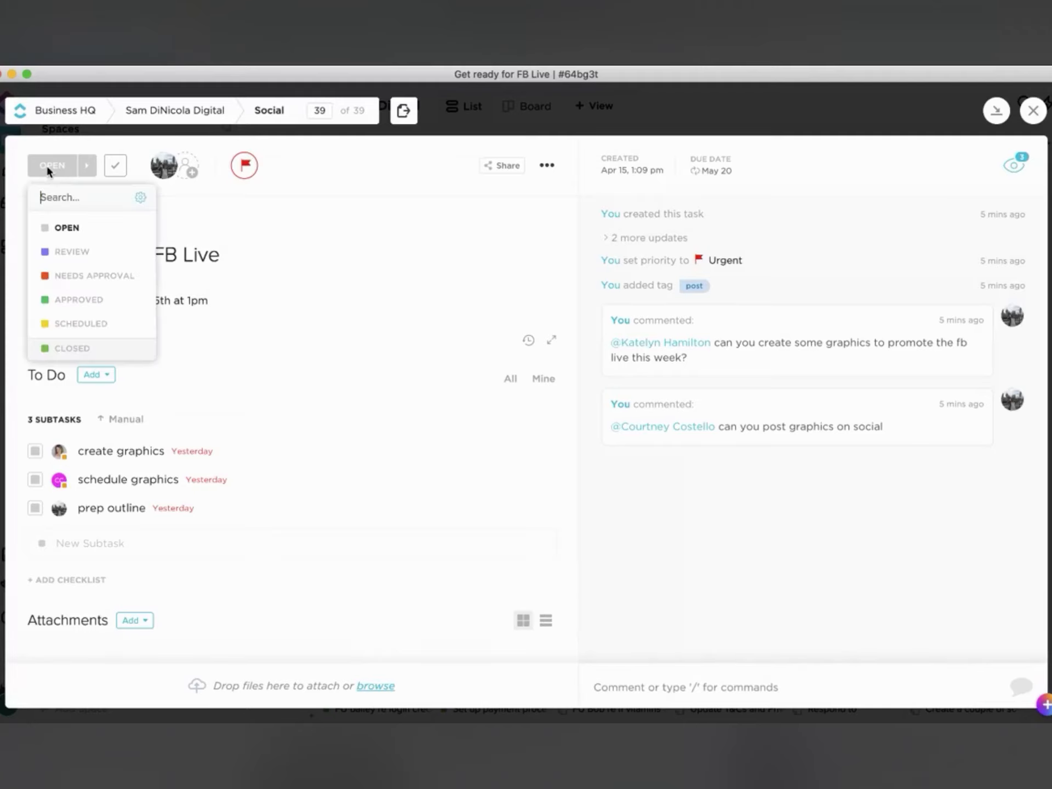
left_click(53, 251)
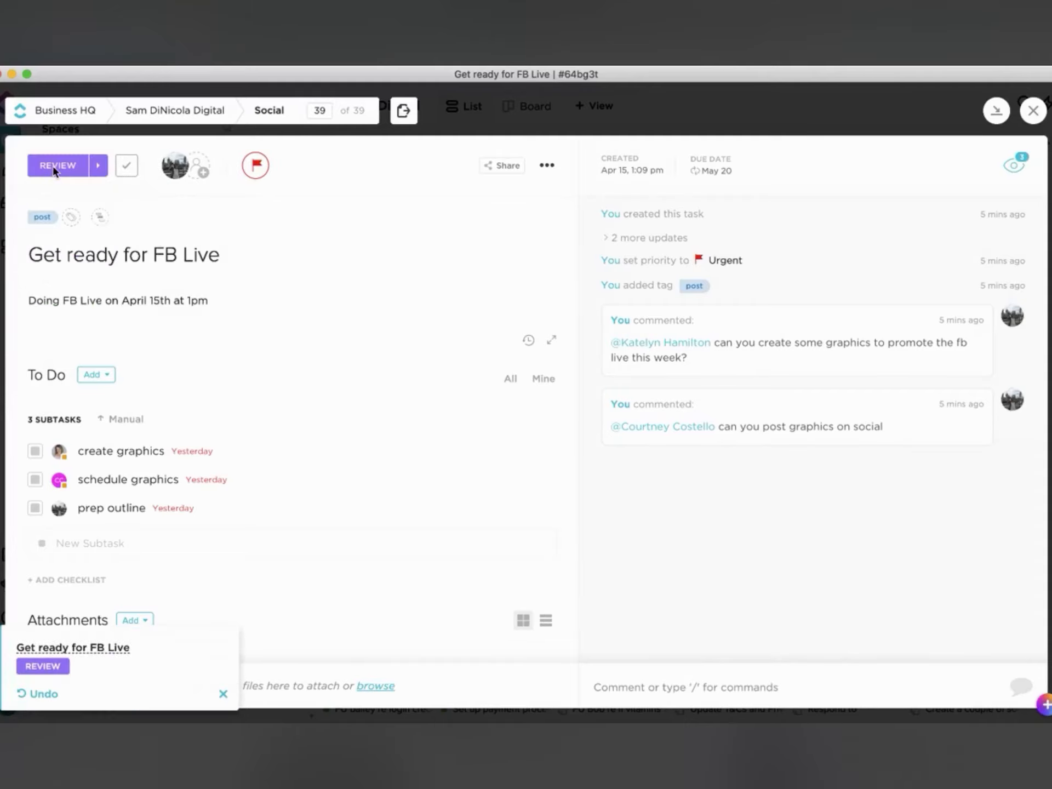
left_click(55, 170)
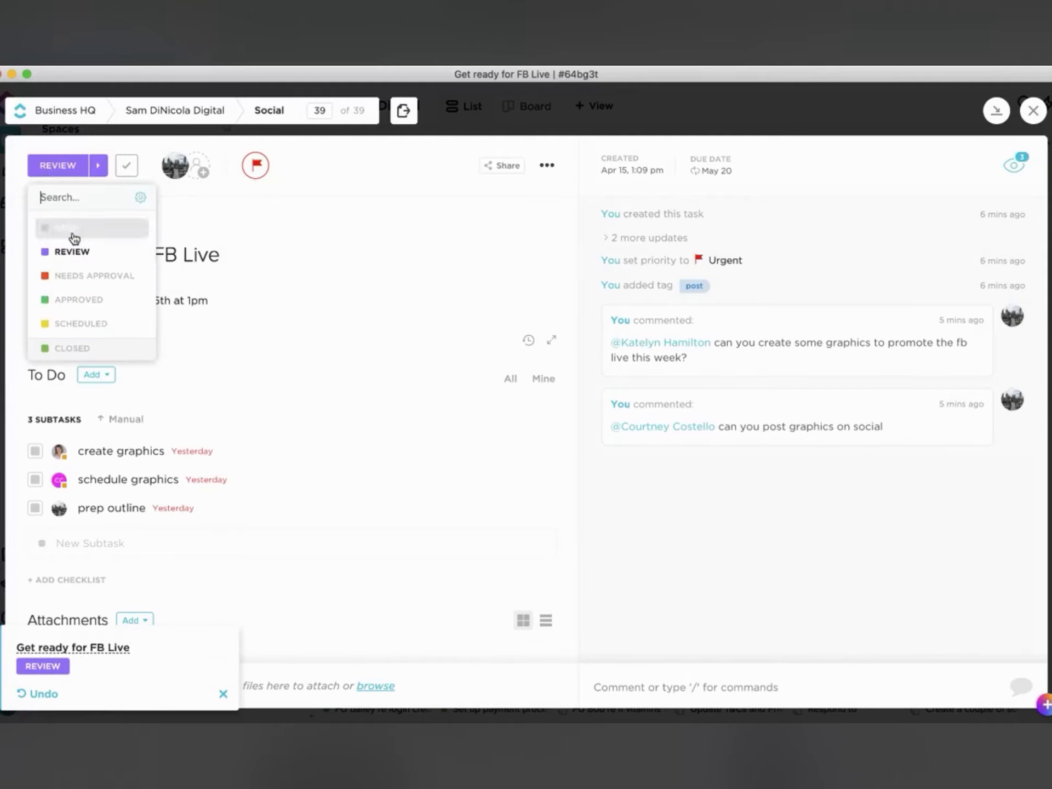
left_click(76, 278)
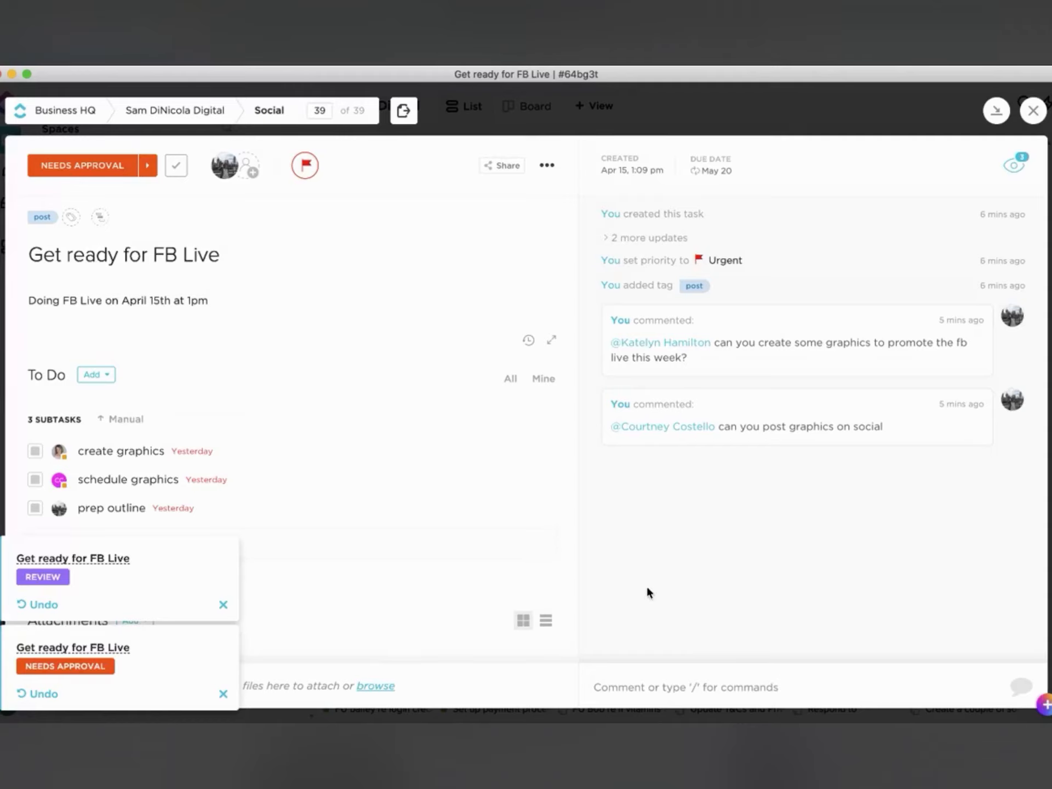
left_click(102, 171)
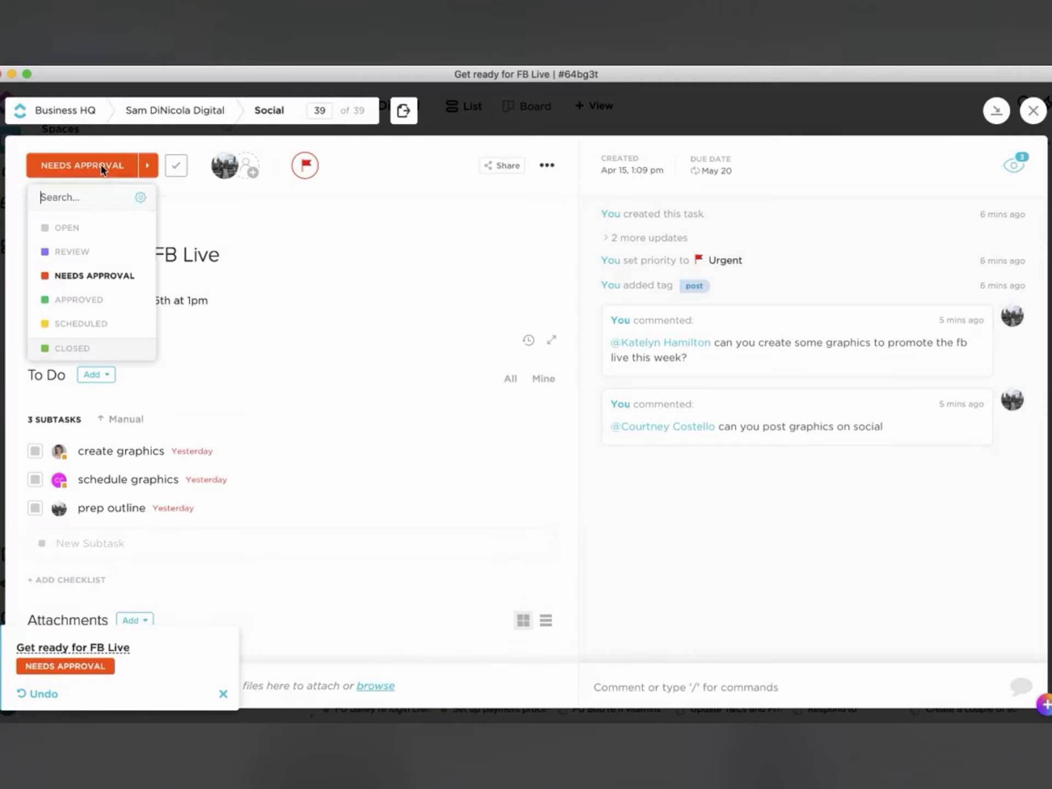
left_click(109, 302)
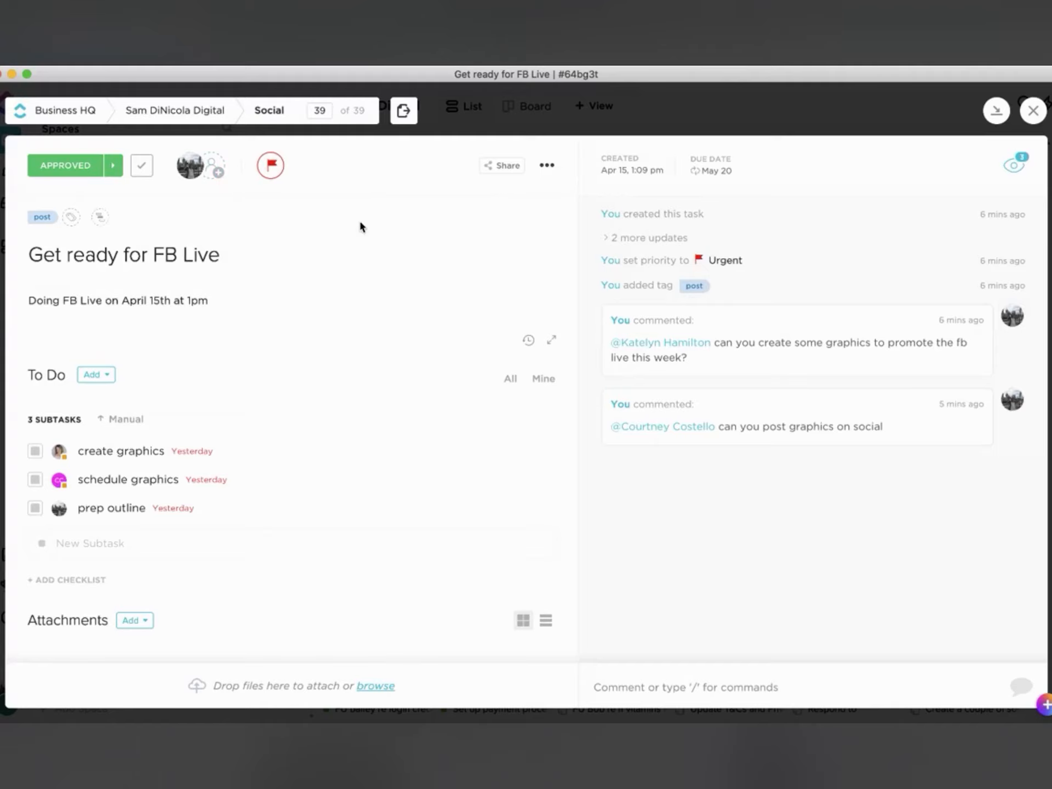
Close the task and open the Everything list covering all spaces
left_click(537, 99)
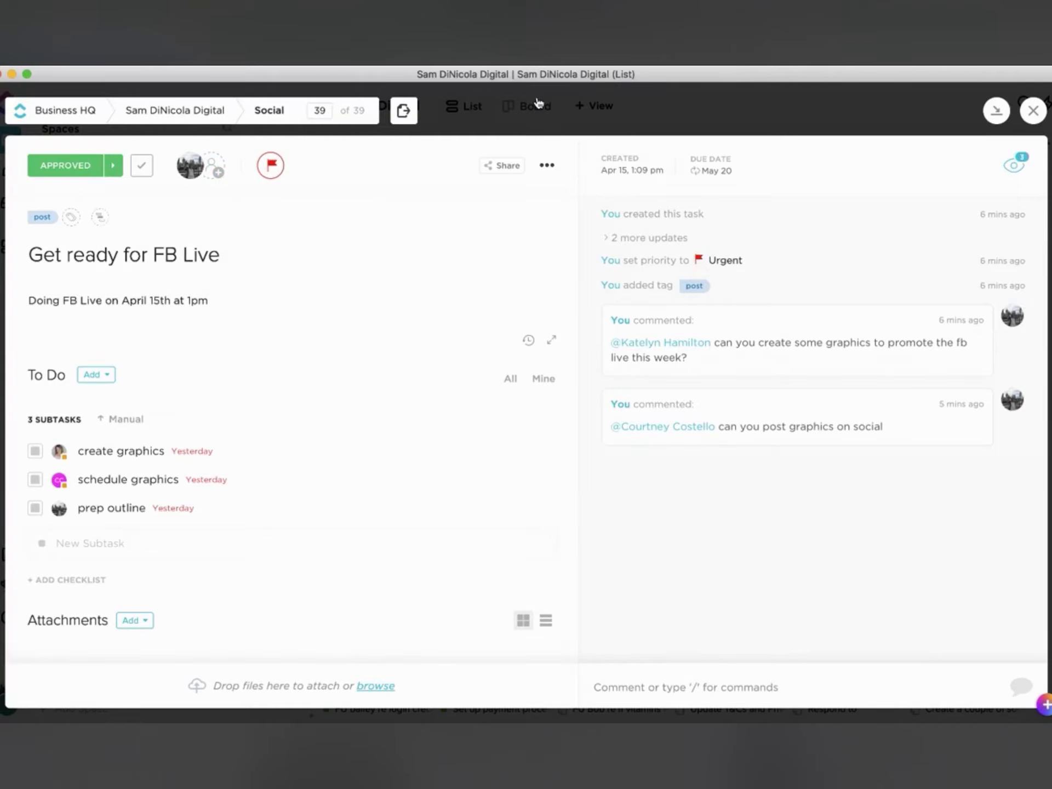
scroll(132, 219, "up", 3)
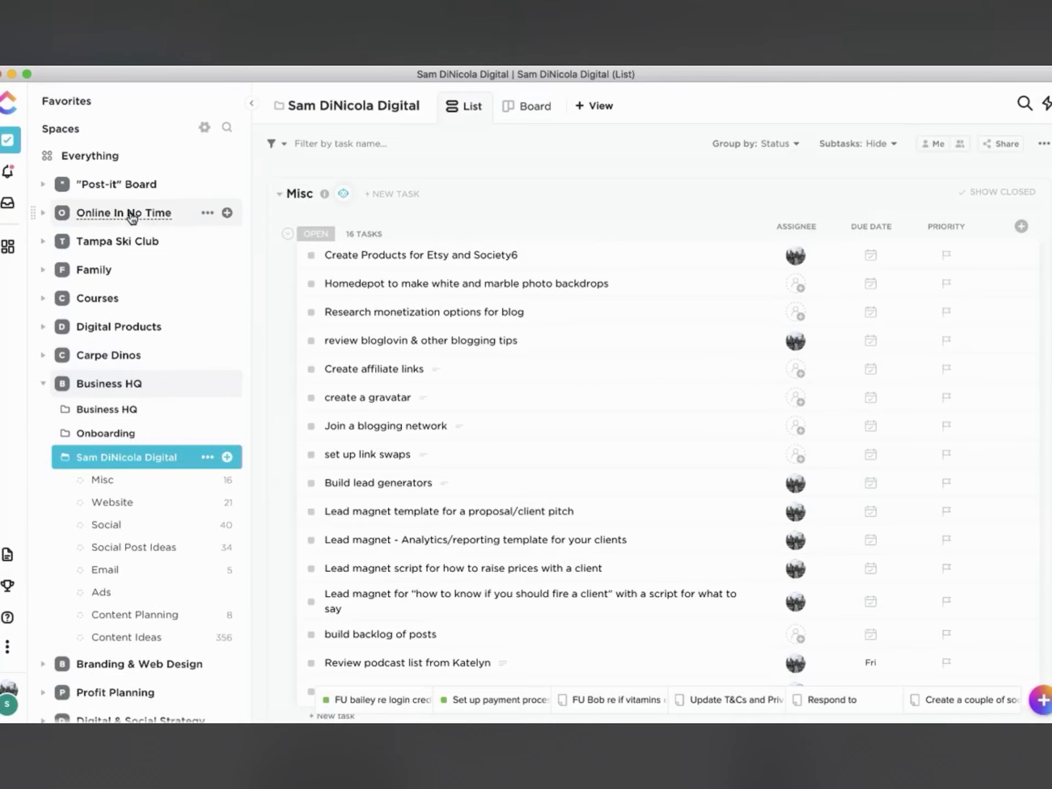
left_click(99, 167)
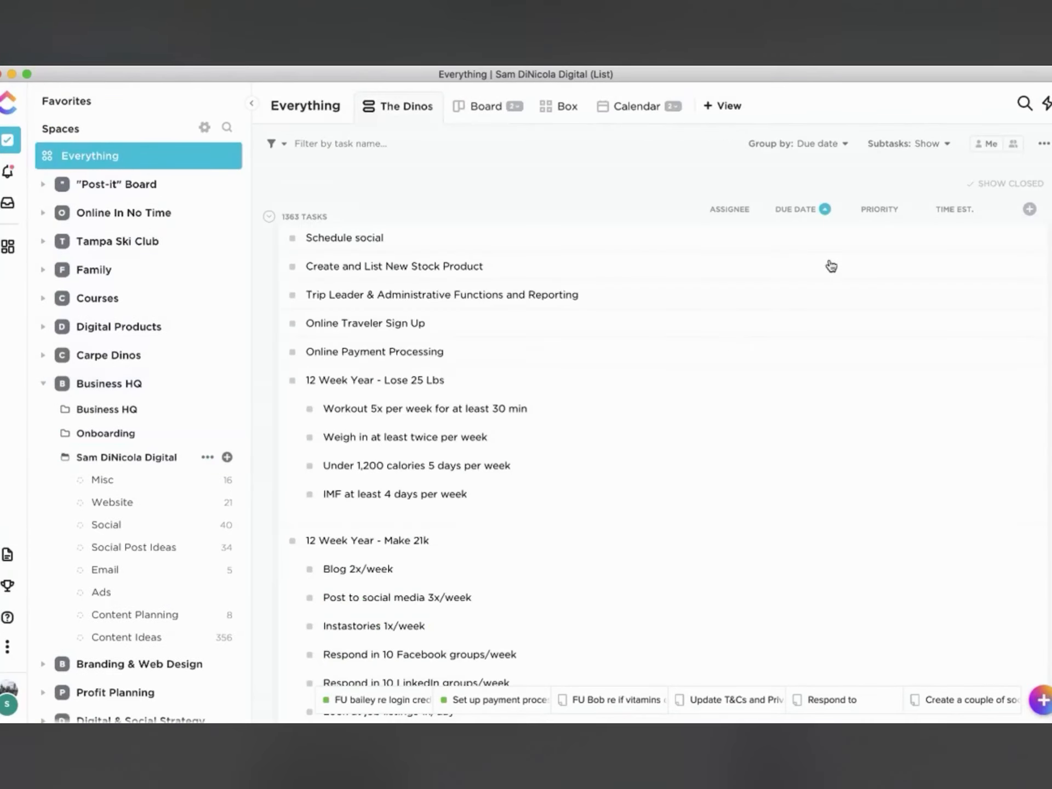
Look through the Everything list sorted by due date, examining each task's location, assignee, due date and priority
scroll(666, 466, "down", 10)
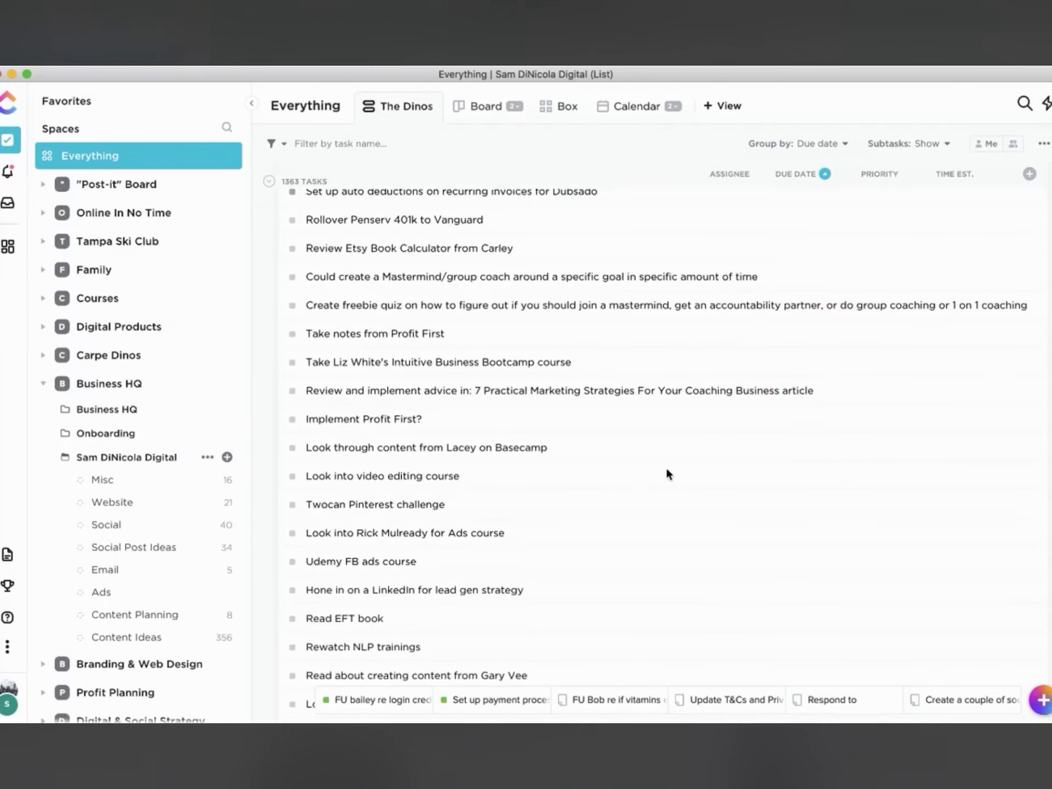
scroll(667, 472, "down", 10)
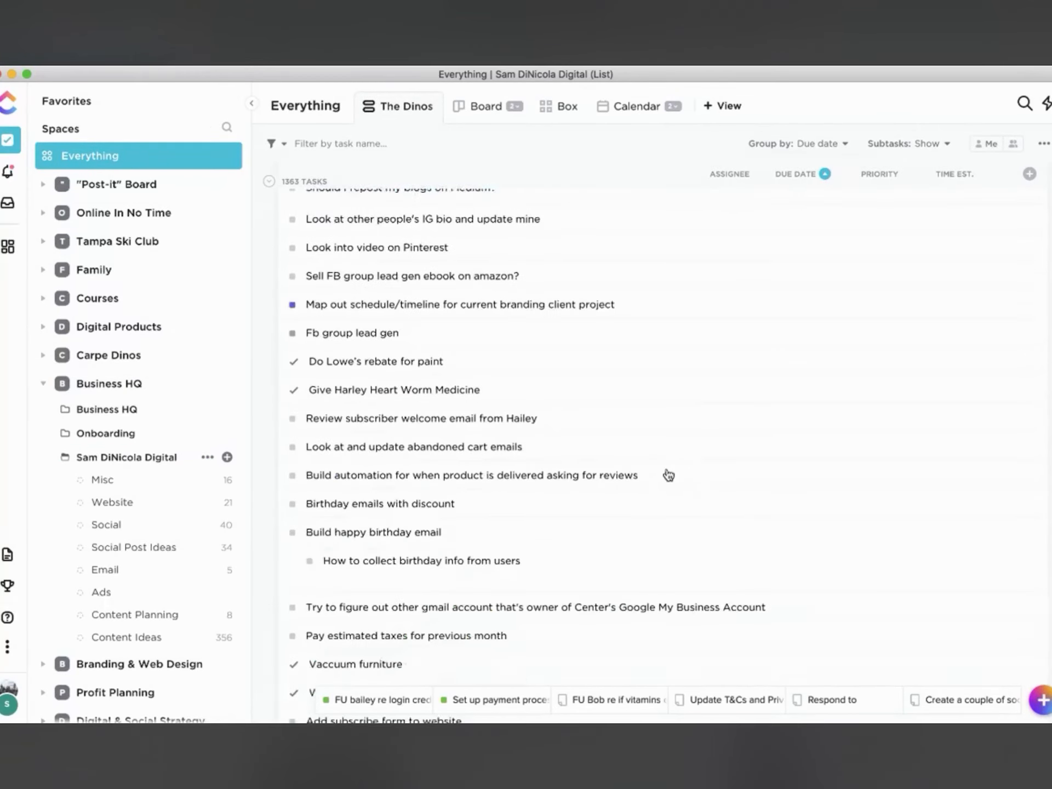
scroll(667, 475, "down", 5)
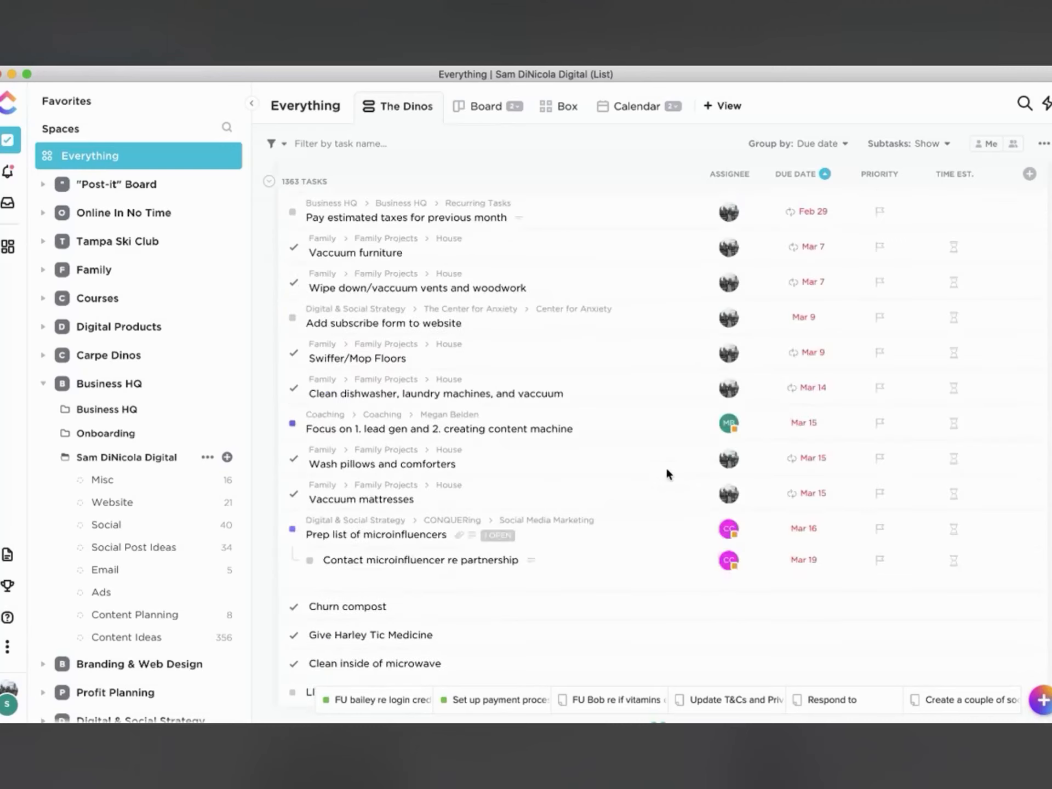
scroll(668, 472, "down", 5)
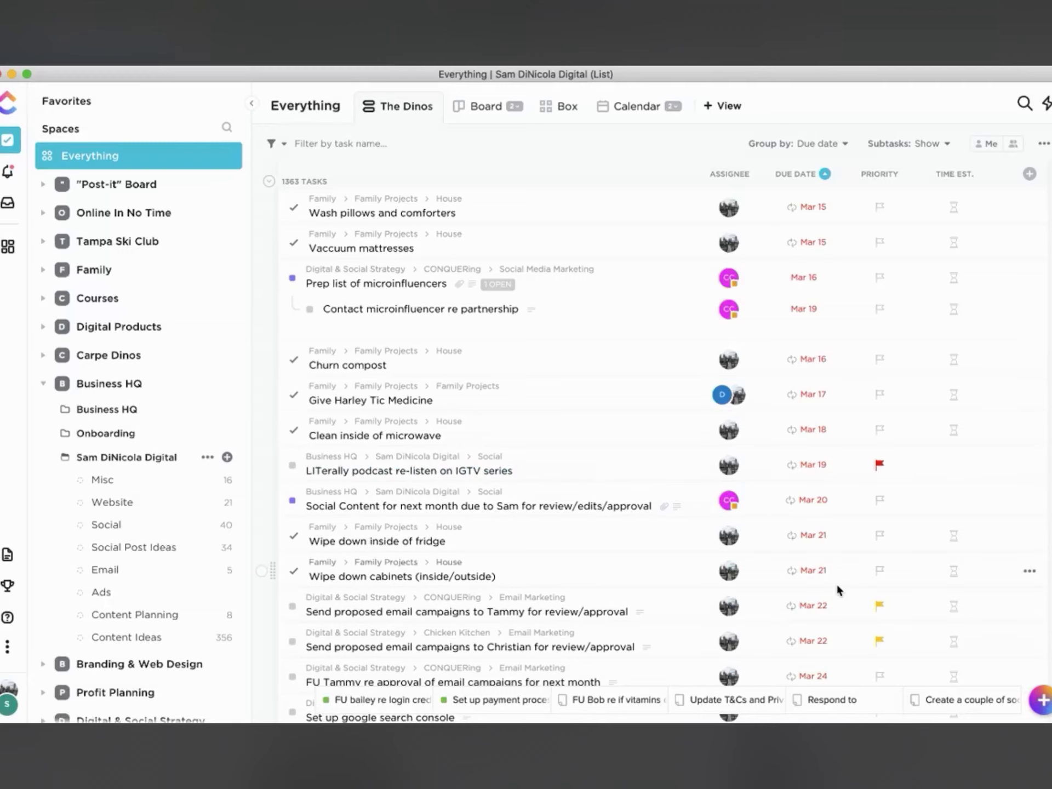
scroll(838, 590, "down", 3)
scroll(838, 590, "down", 8)
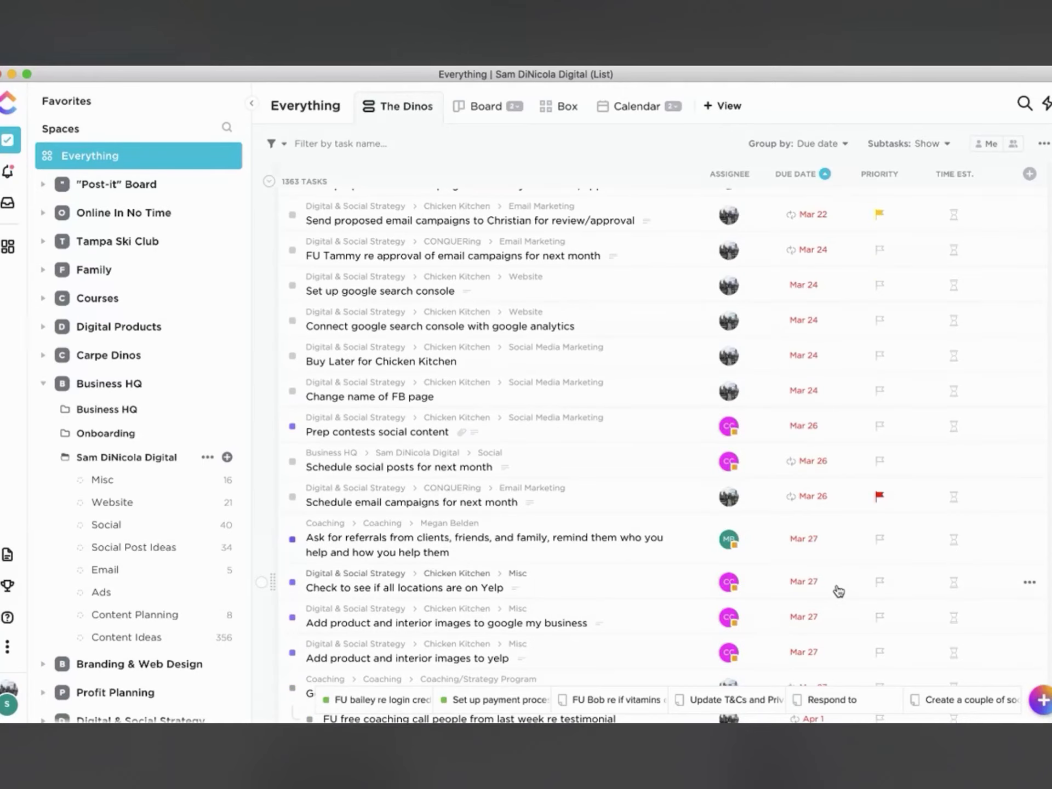
scroll(838, 591, "down", 15)
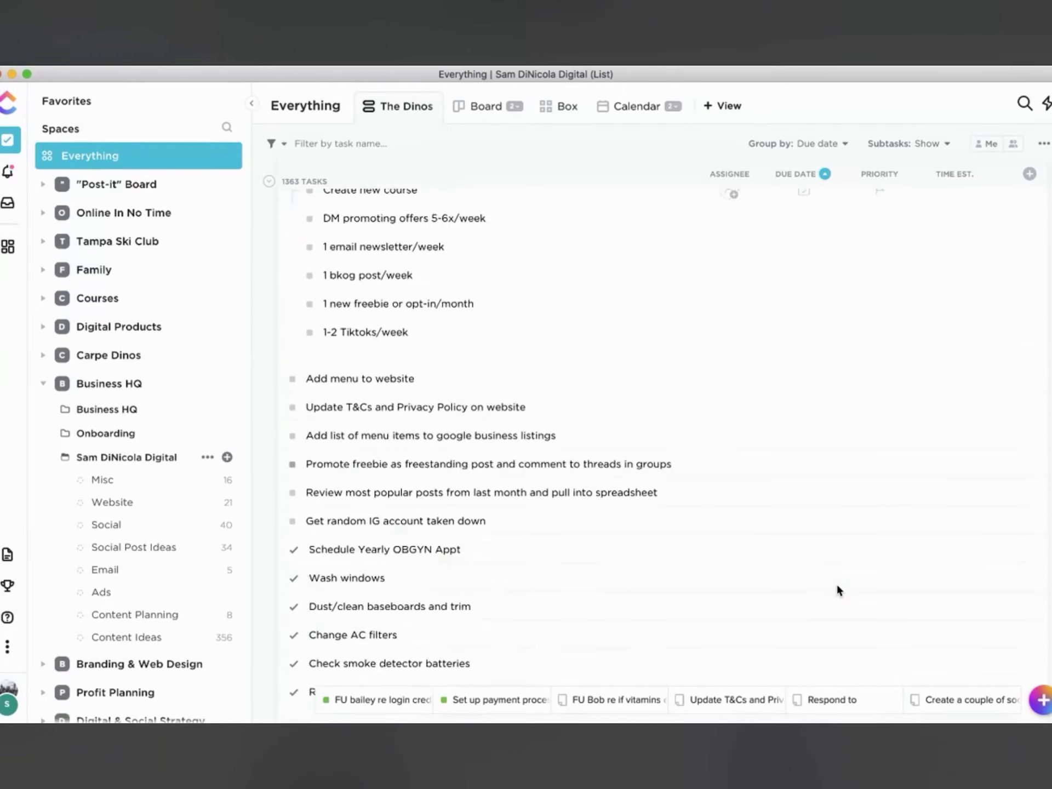
scroll(836, 582, "down", 3)
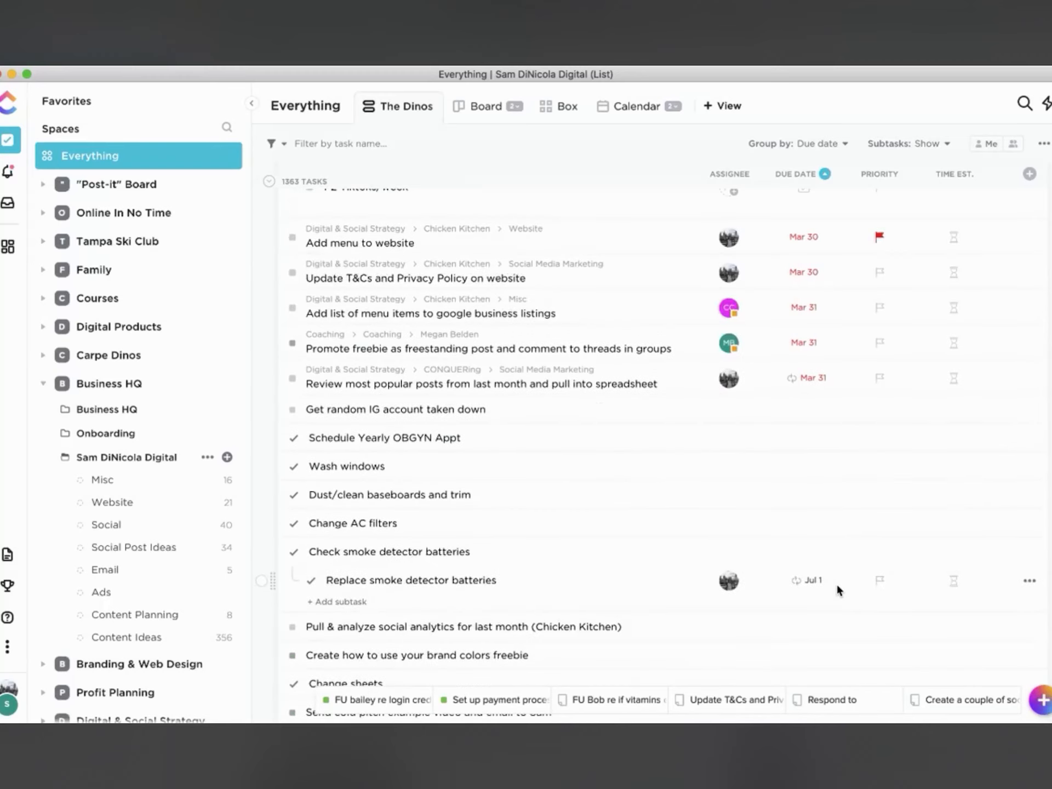
scroll(837, 586, "down", 9)
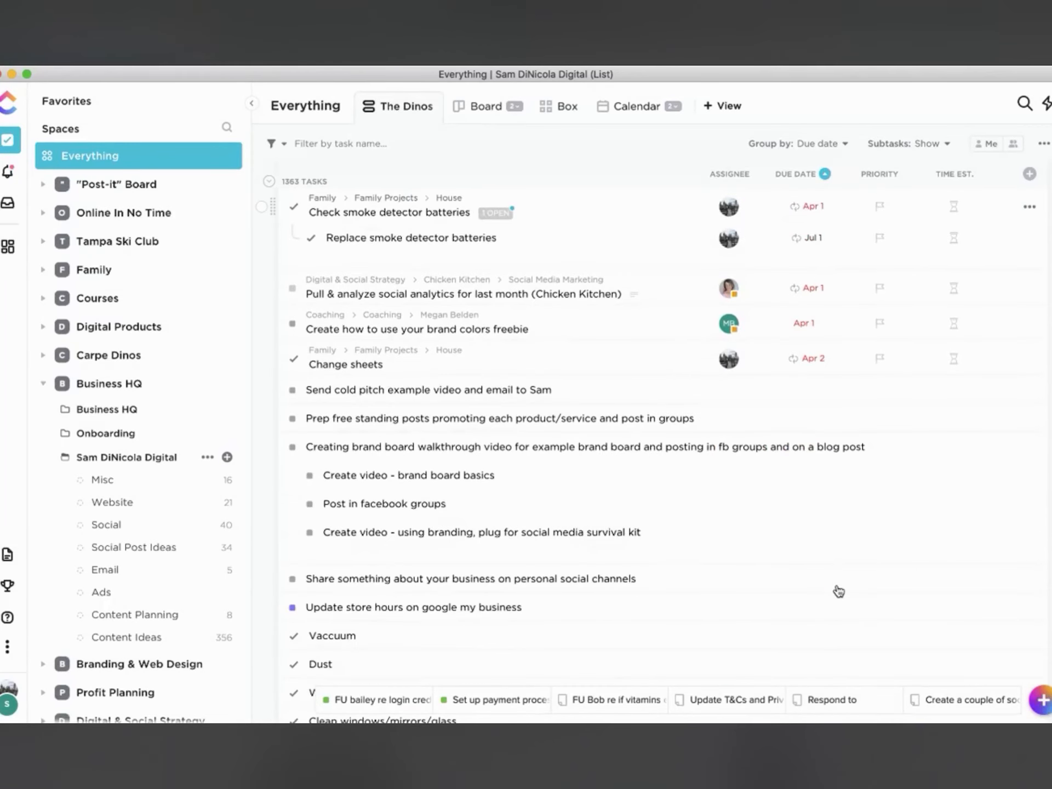
scroll(837, 590, "down", 5)
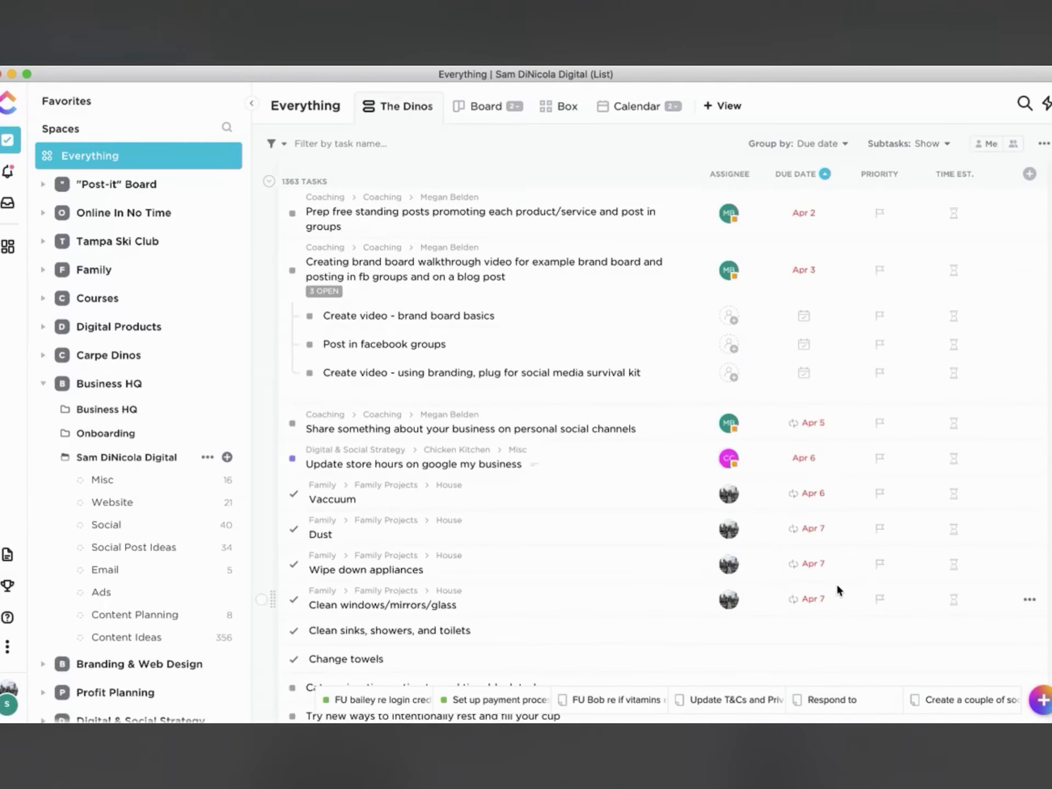
Browse the Everything list through the overdue tasks to those due today, and briefly view the "Promote ebook on social" task
scroll(838, 591, "down", 7)
scroll(838, 591, "down", 6)
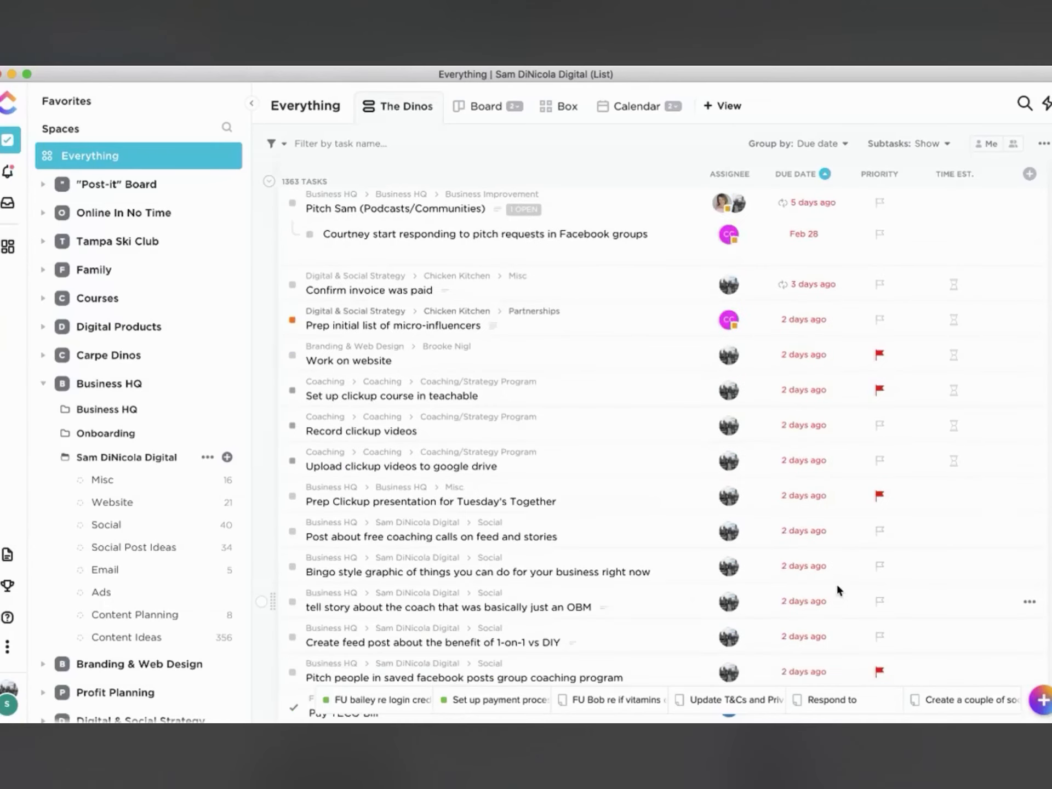
scroll(838, 591, "down", 7)
scroll(837, 587, "down", 7)
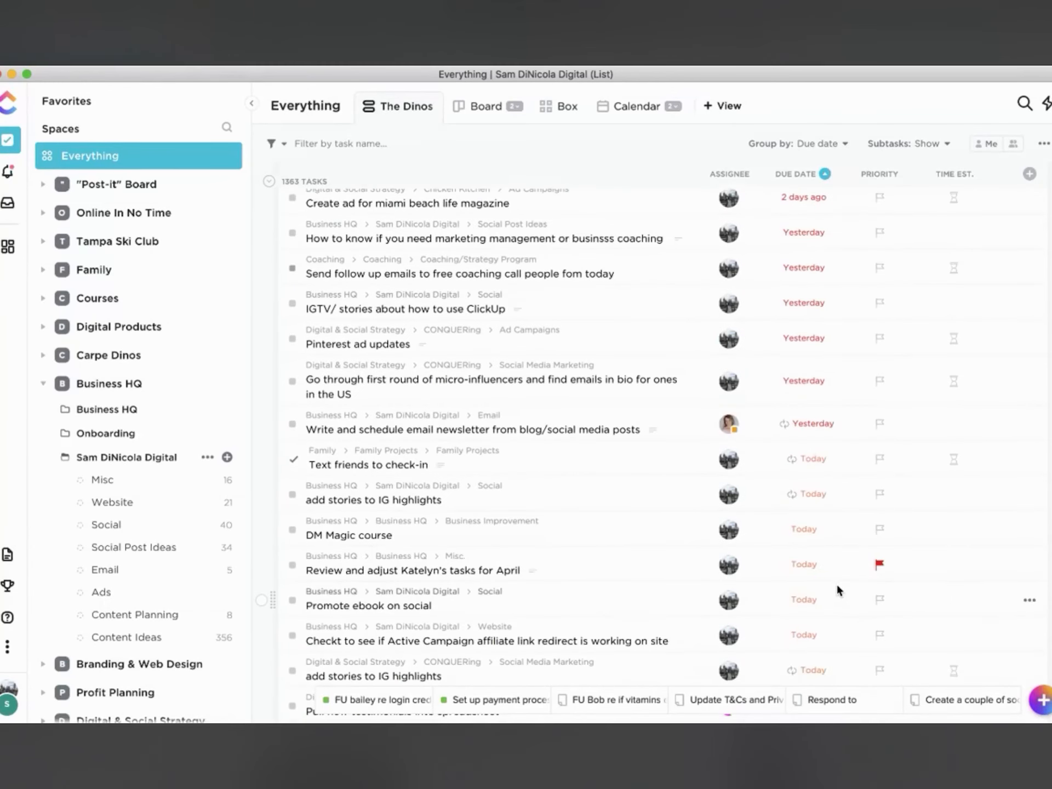
scroll(836, 582, "down", 4)
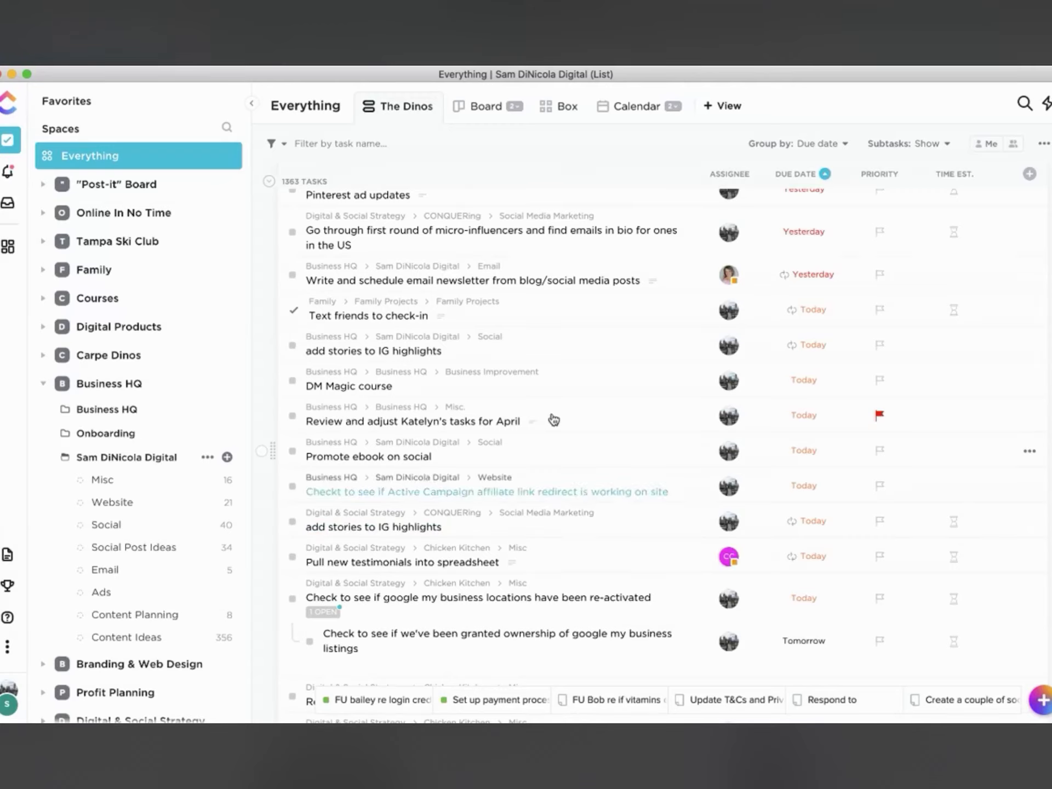
left_click(381, 456)
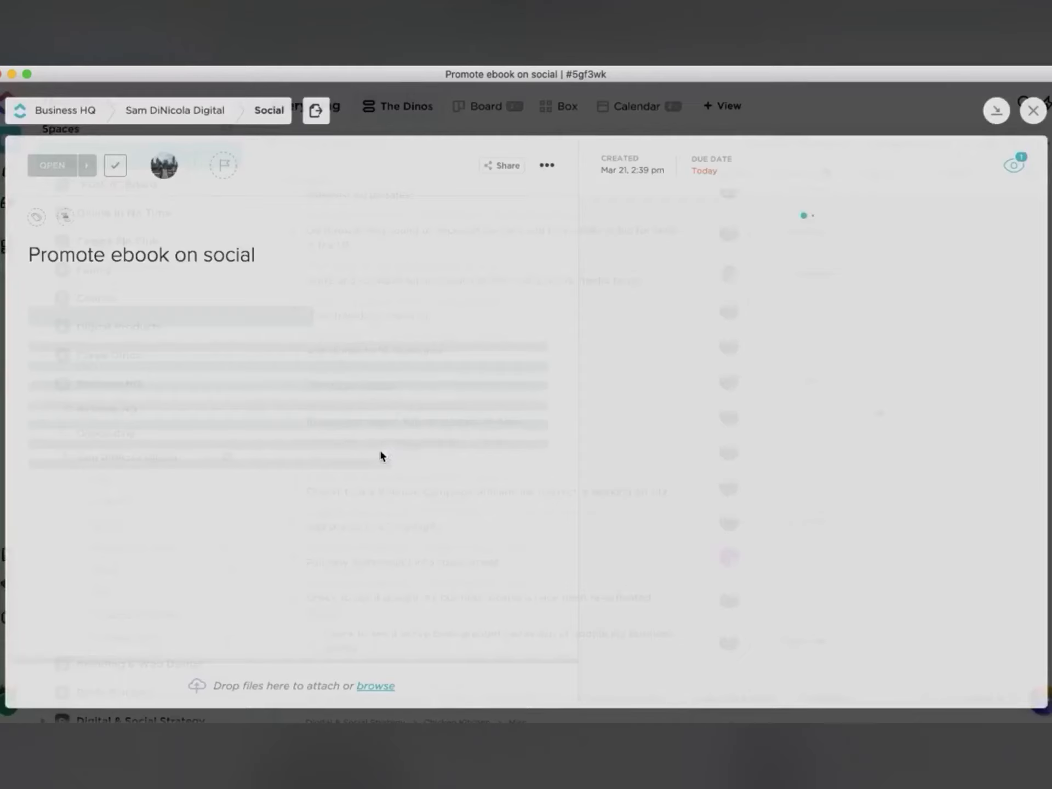
key("Escape")
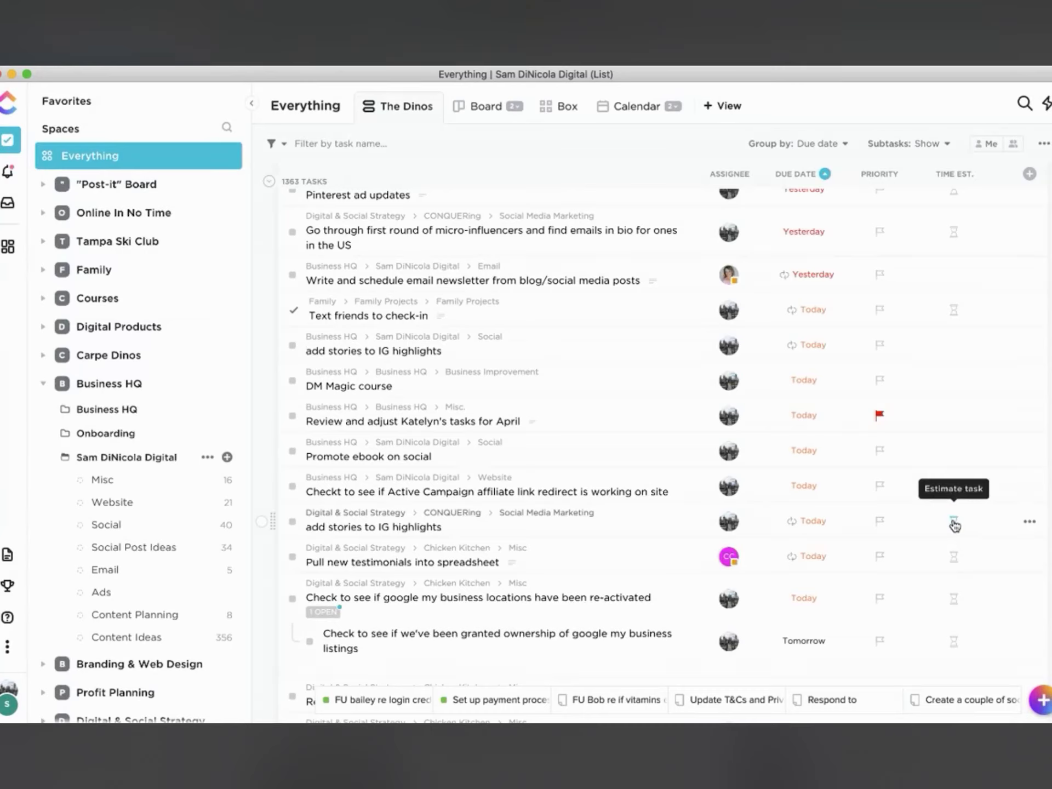
Set a 5-minute time estimate on the CONQUERing task "add stories to IG highlights"
left_click(953, 524)
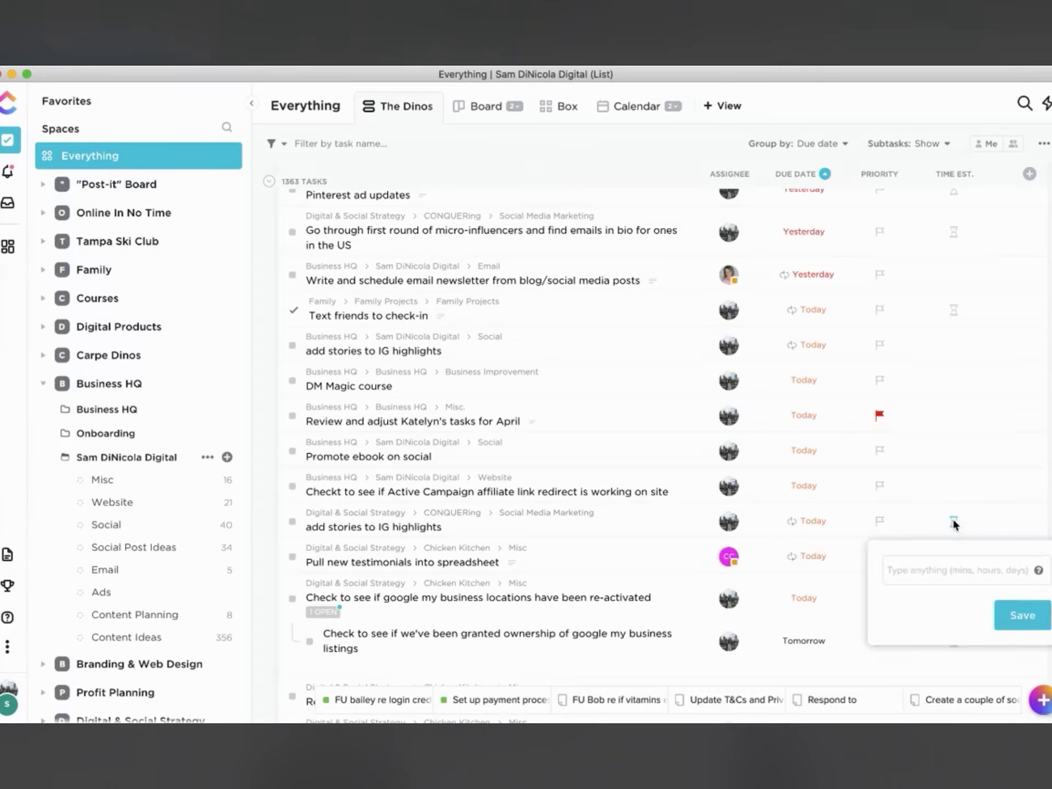
type("5 min")
key("Return")
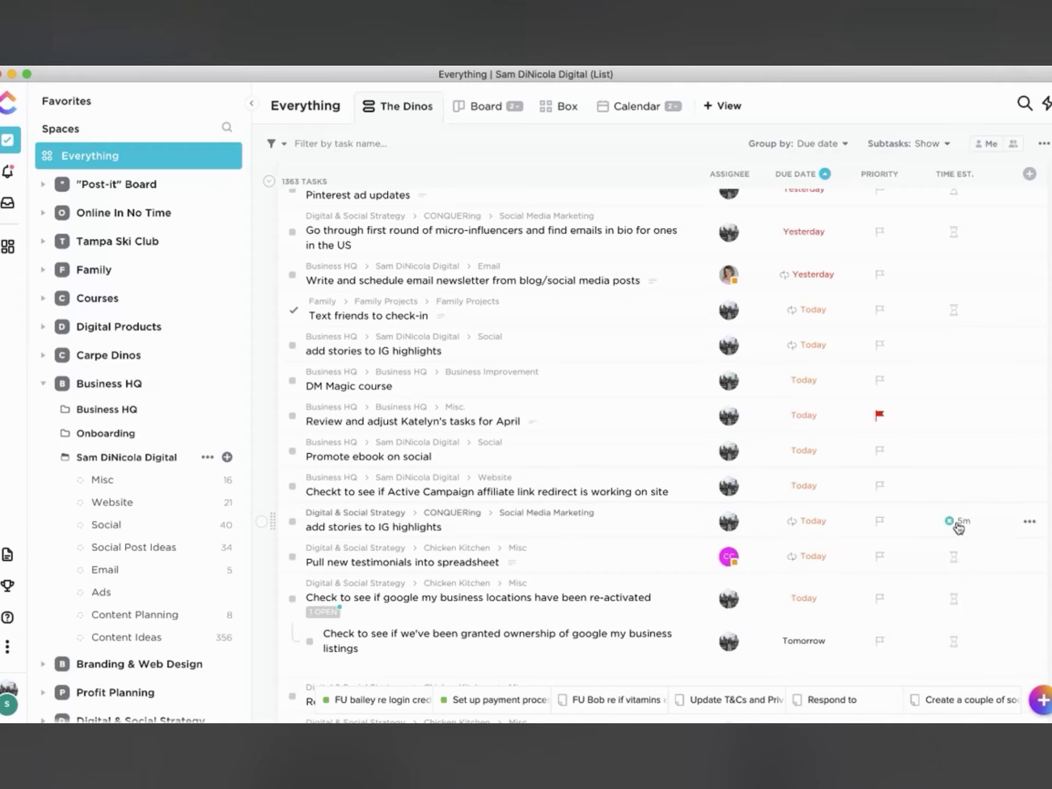
View the time tracking option inside the CONQUERing "add stories to IG highlights" task, and close the task without adding time
left_click(401, 528)
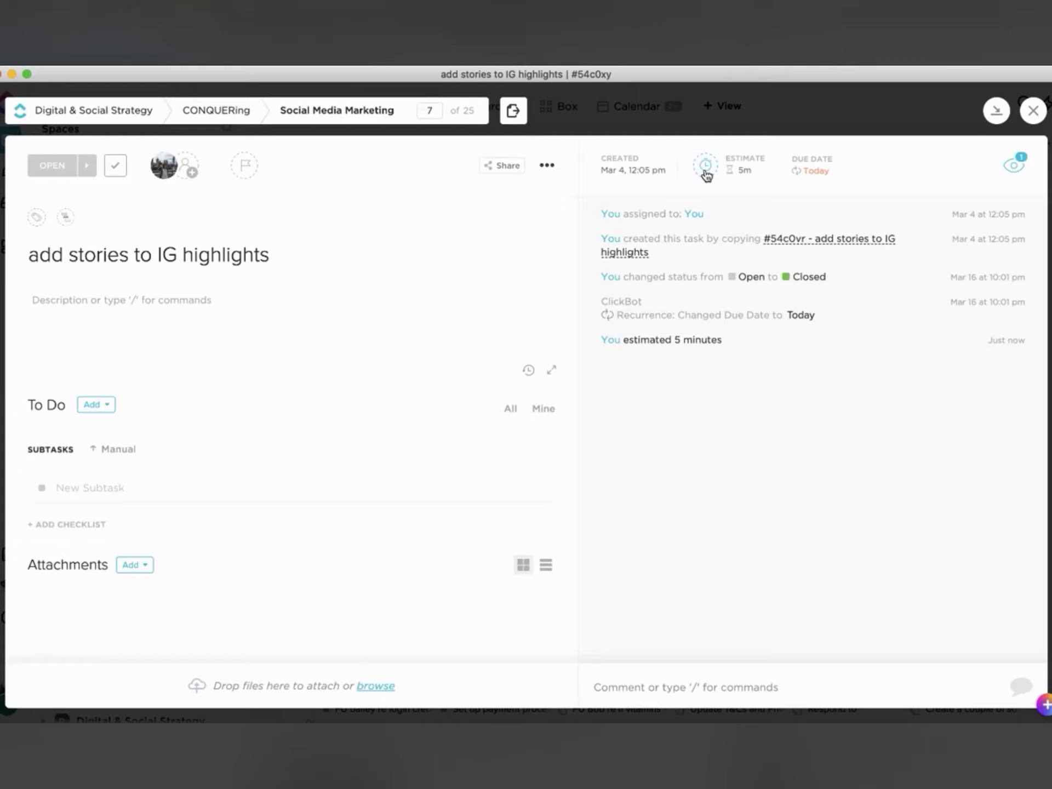
left_click(706, 174)
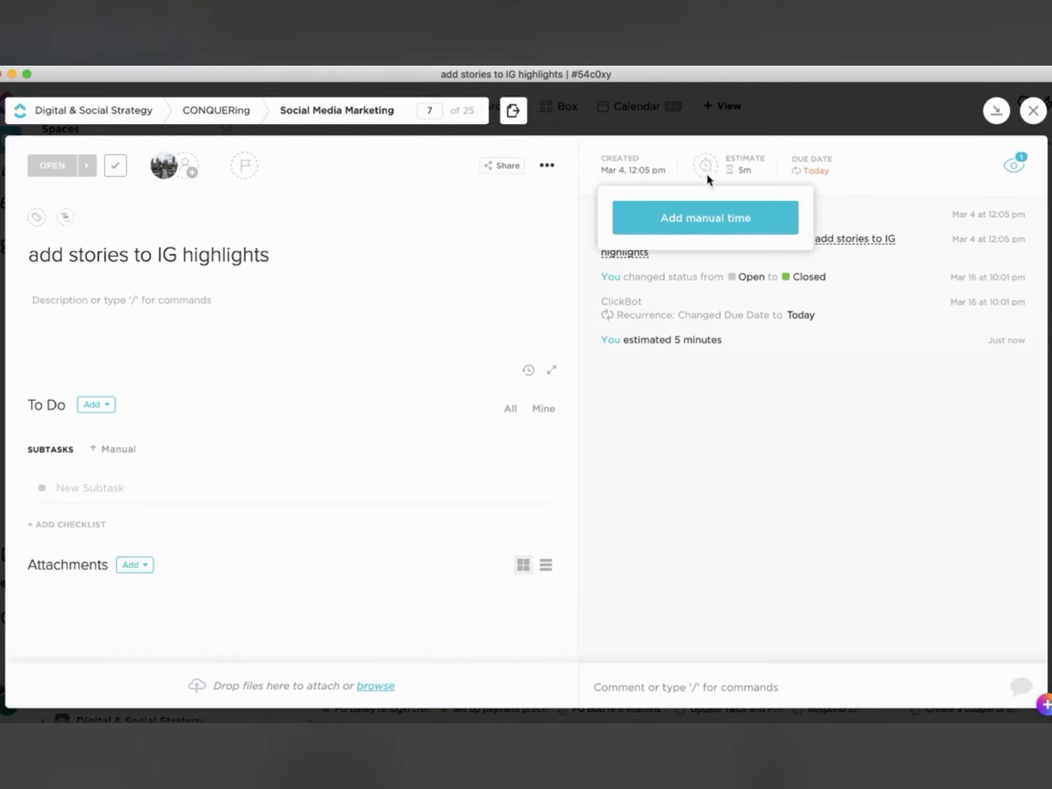
left_click(490, 269)
left_click(787, 98)
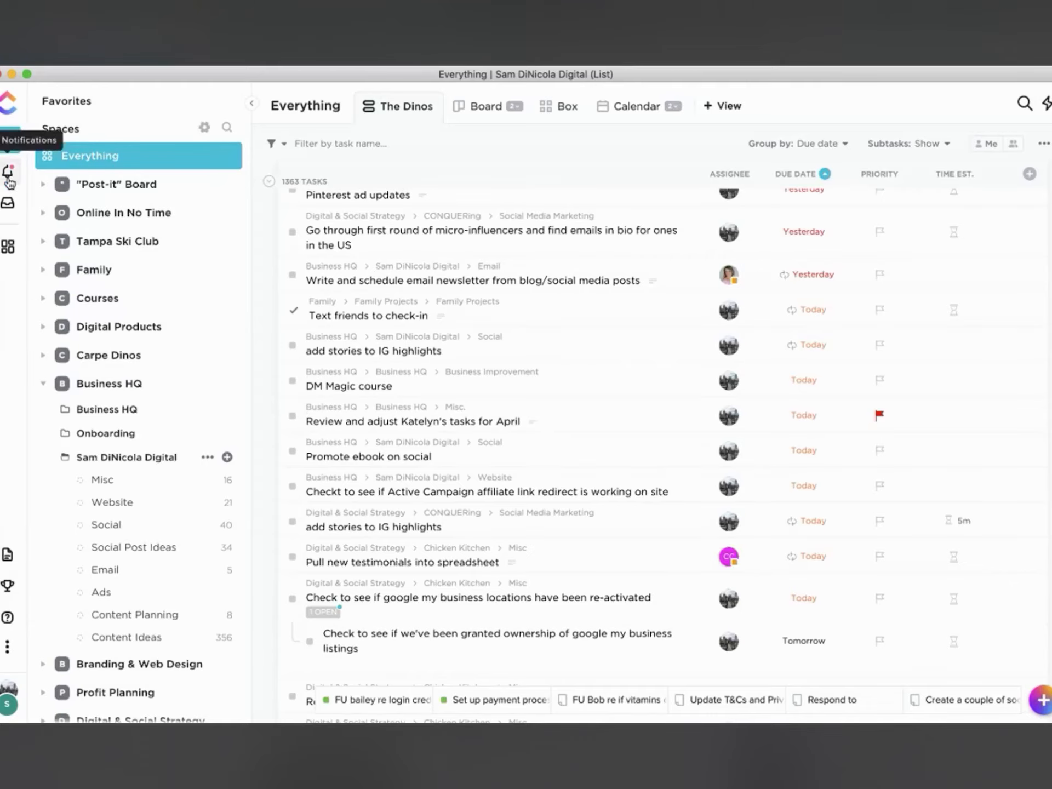
Open the dashboard and examine its Task List, Total Unassigned Tasks, Portfolio, Total Urgent Tasks and Who's Behind widgets
left_click(6, 249)
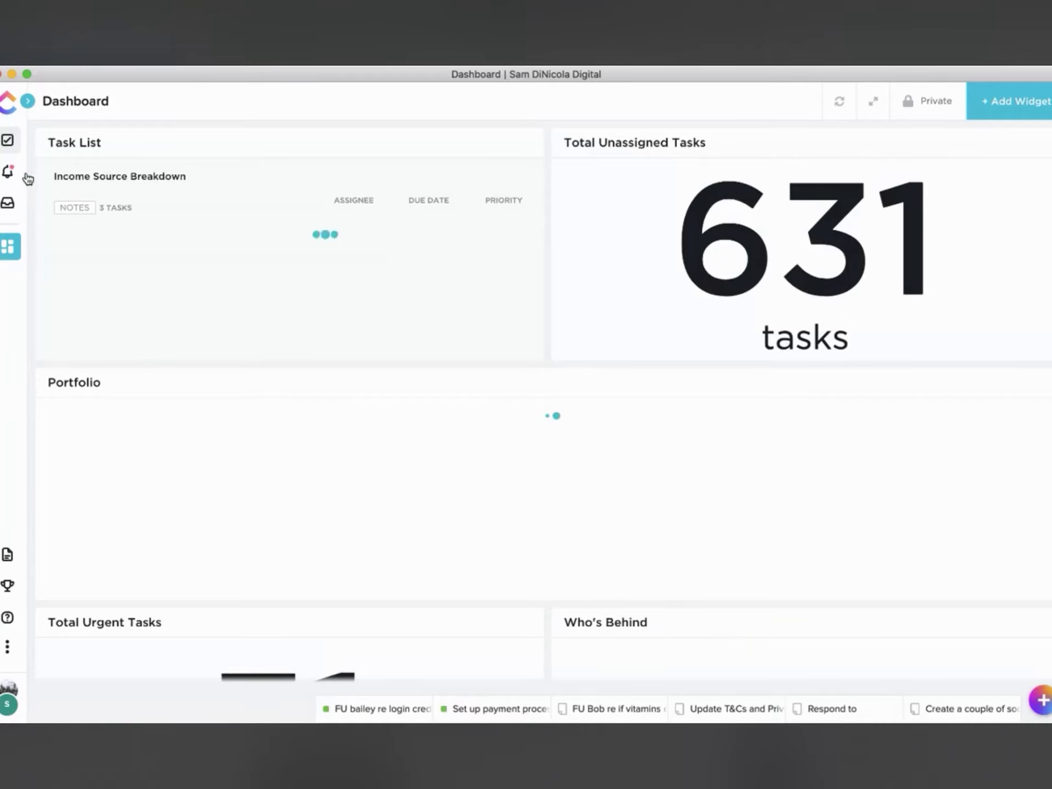
left_click(11, 142)
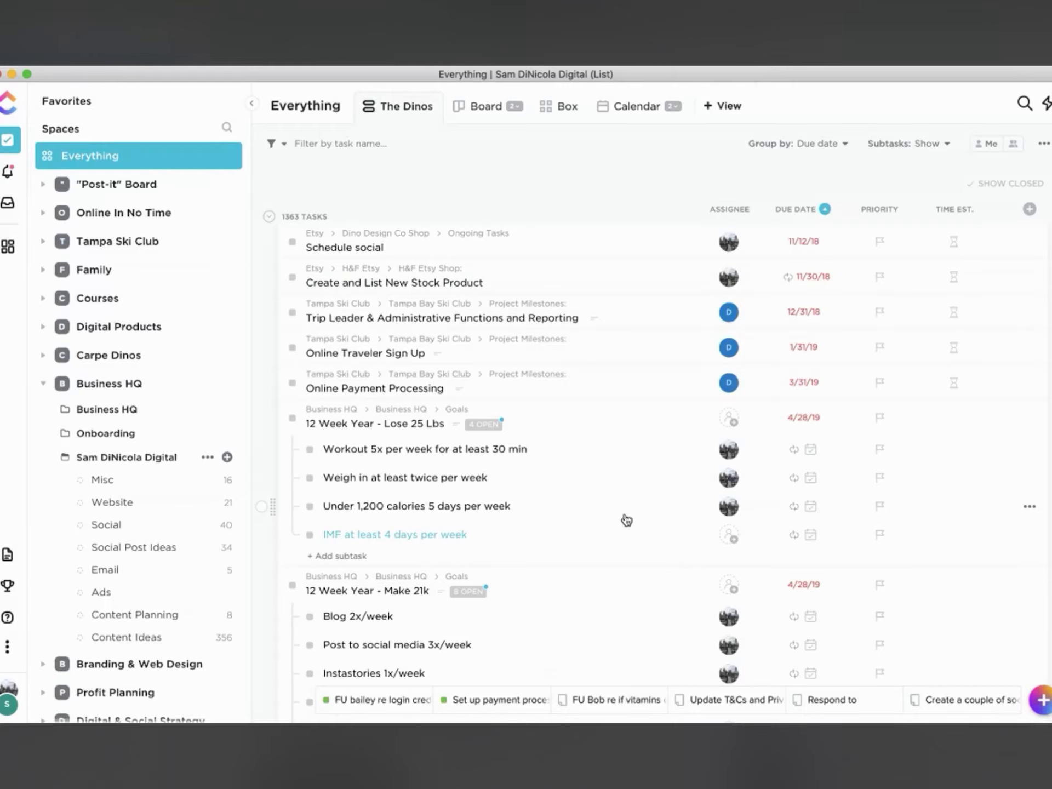
left_click(7, 248)
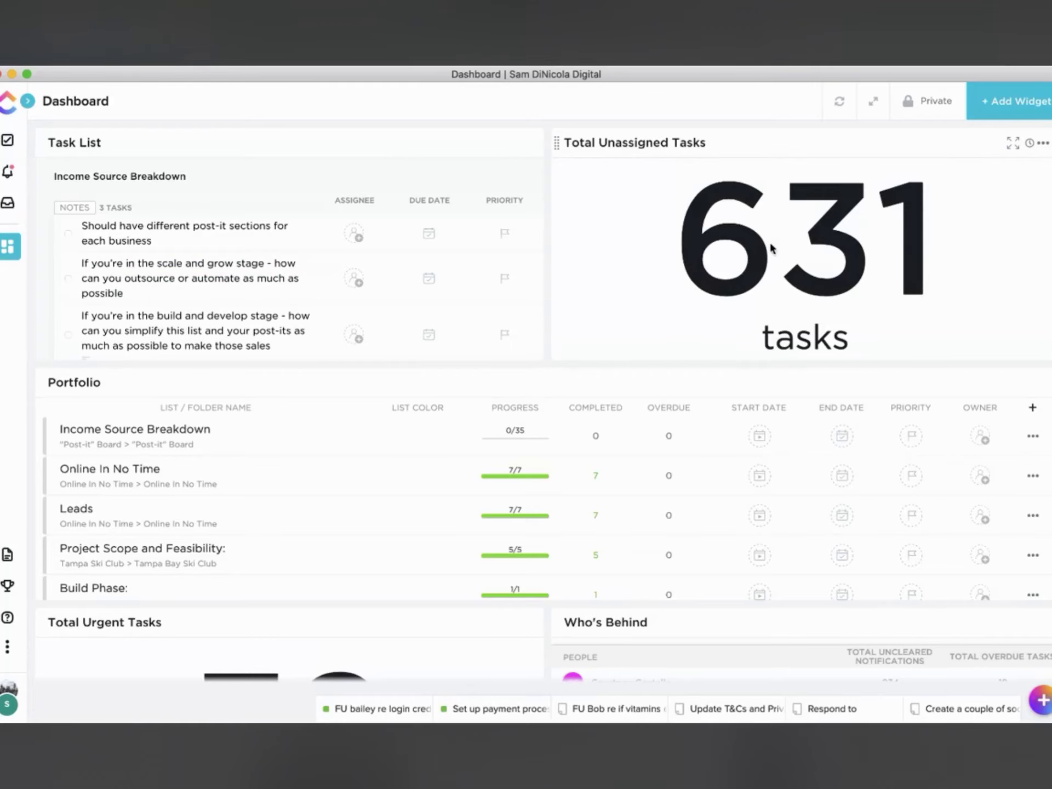
scroll(766, 261, "down", 2)
scroll(767, 262, "down", 3)
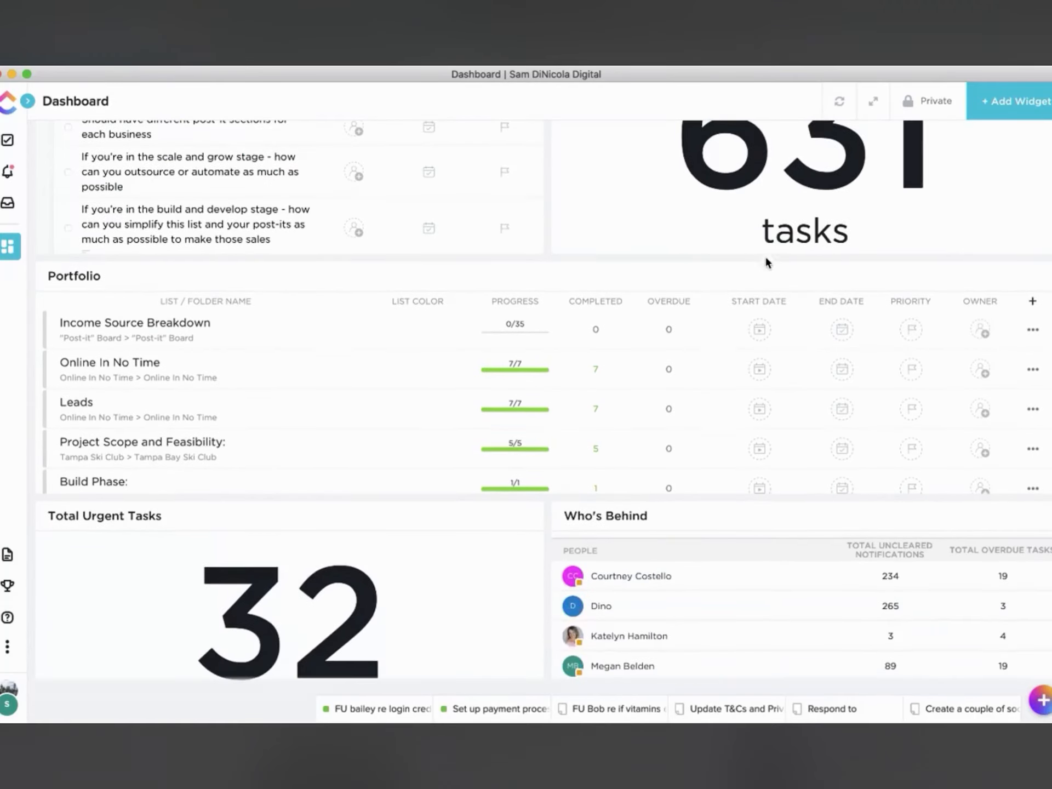
left_click(172, 305)
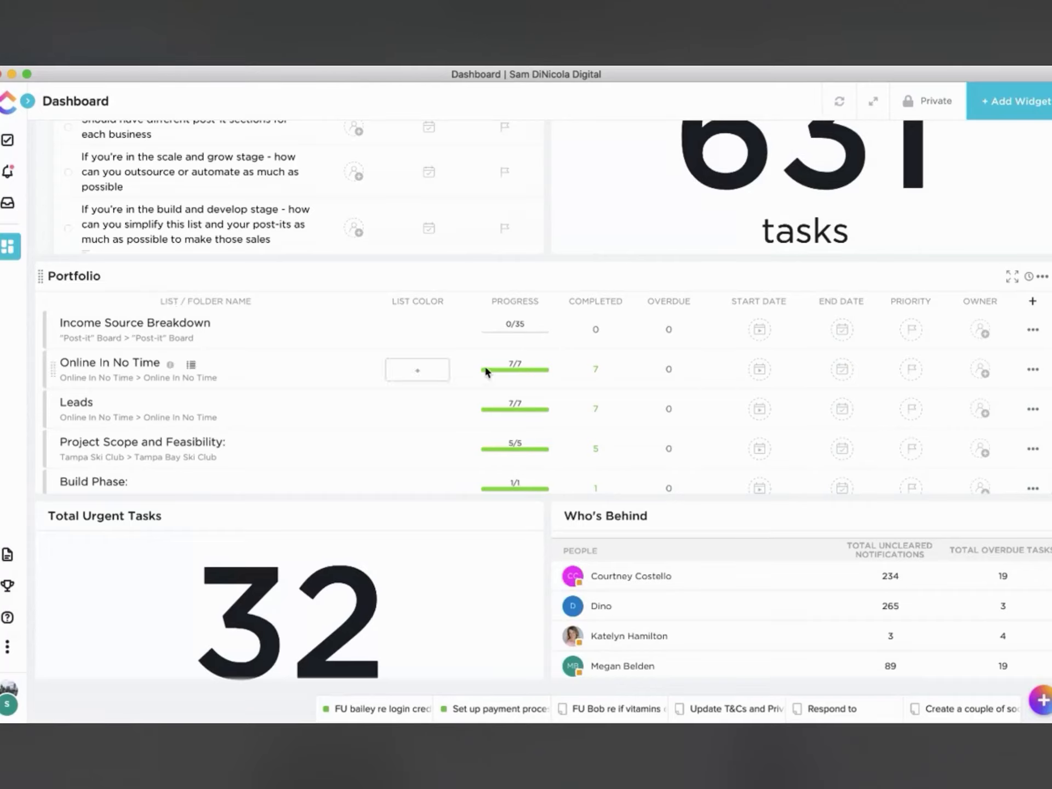
mouse_move(495, 368)
scroll(694, 386, "down", 1)
scroll(694, 386, "up", 1)
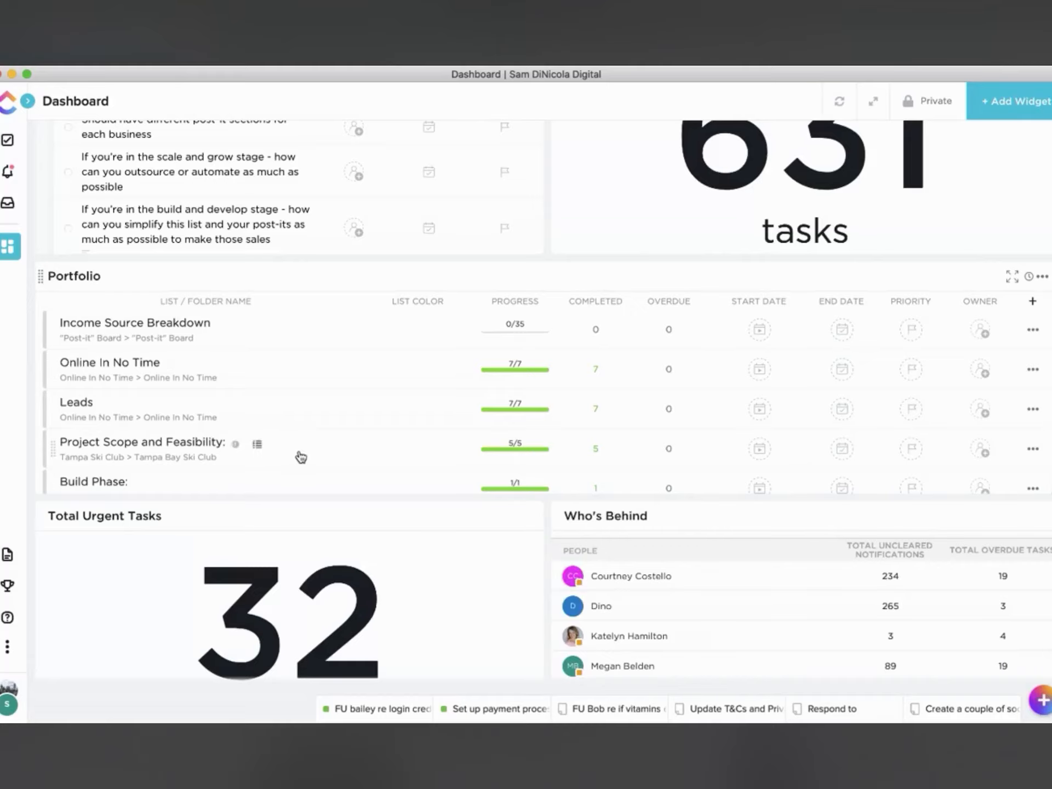
scroll(301, 457, "down", 5)
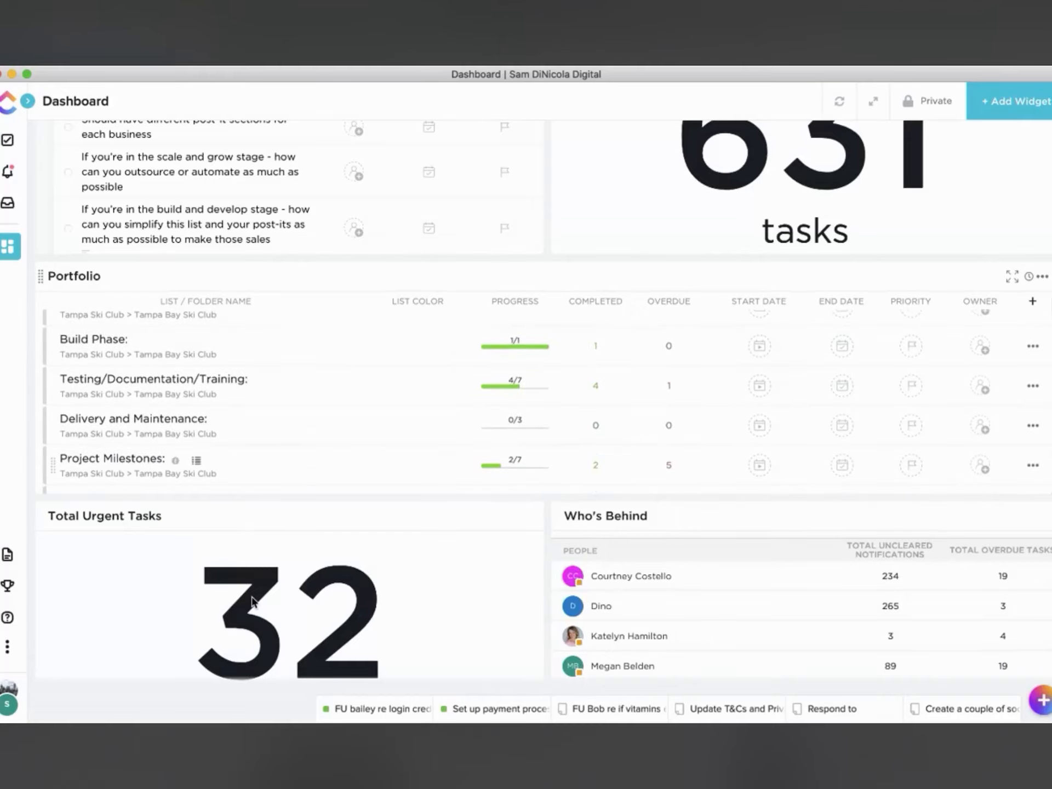
scroll(250, 596, "down", 5)
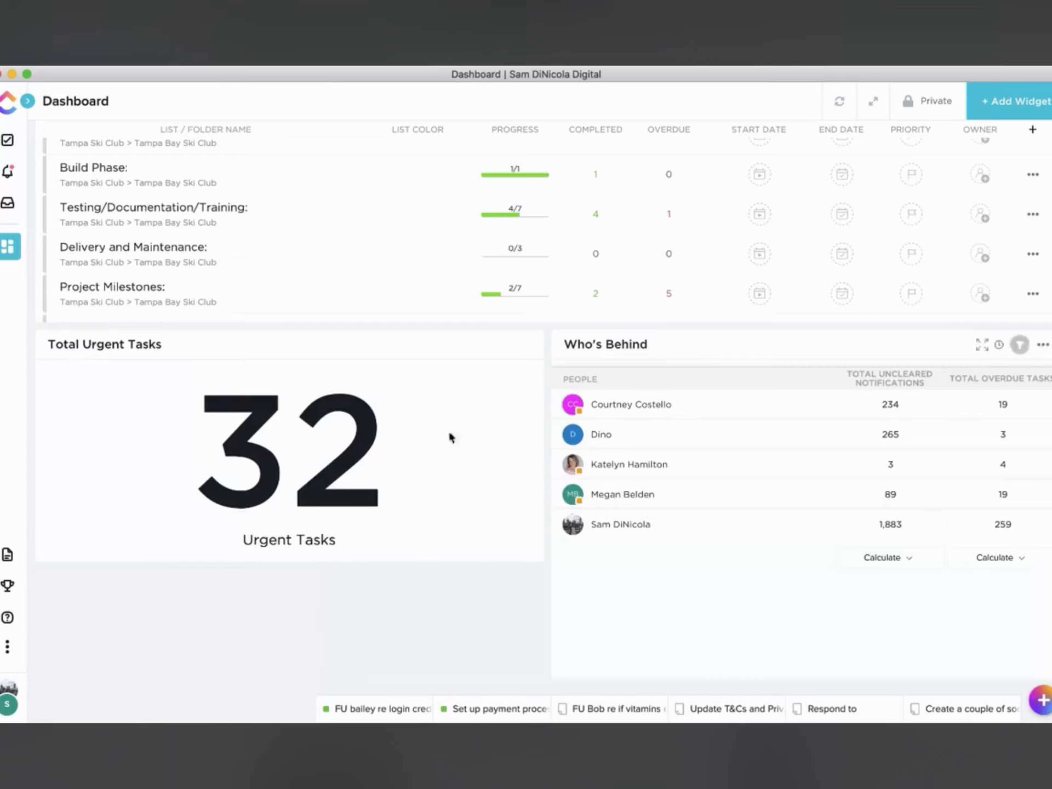
scroll(366, 464, "up", 5)
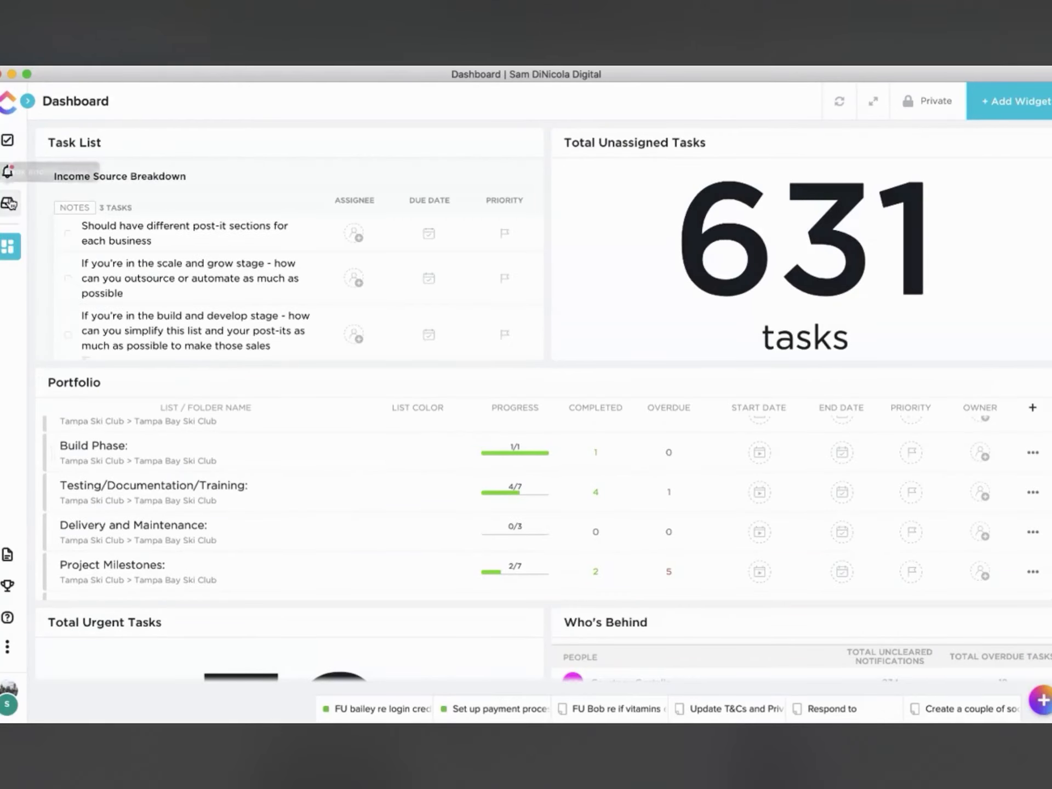
Check the Inbox's current, Next and all Delegated items, and view the new notifications
left_click(9, 205)
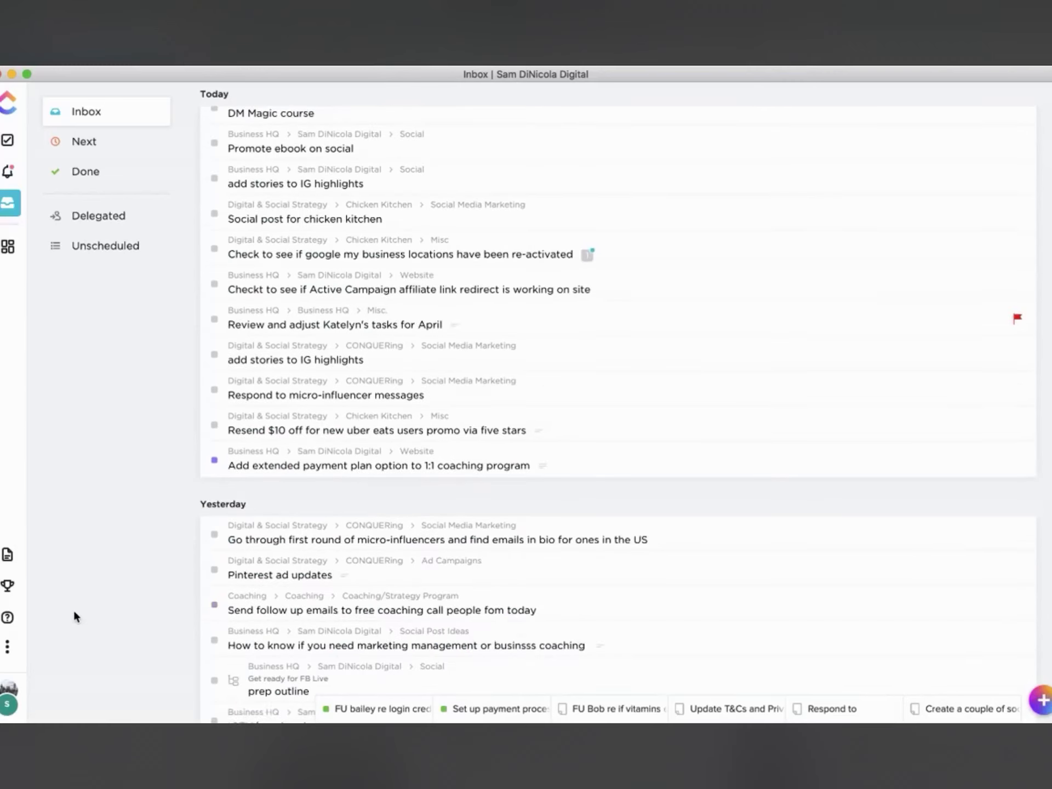
left_click(88, 143)
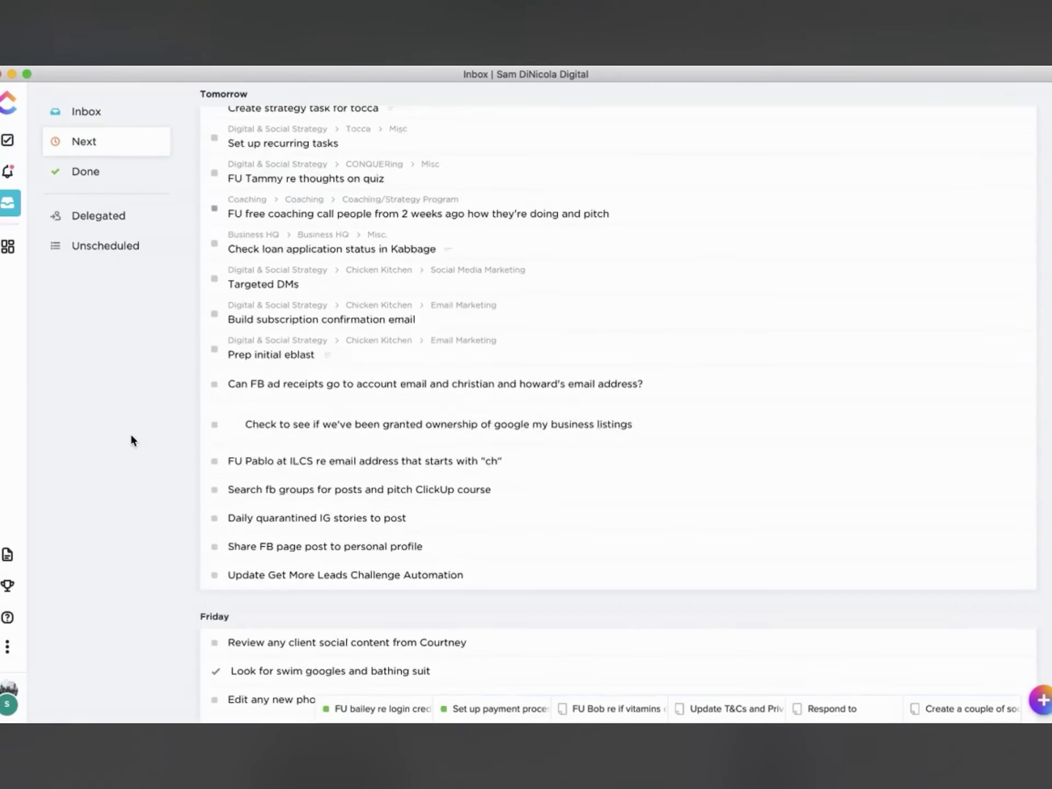
left_click(98, 217)
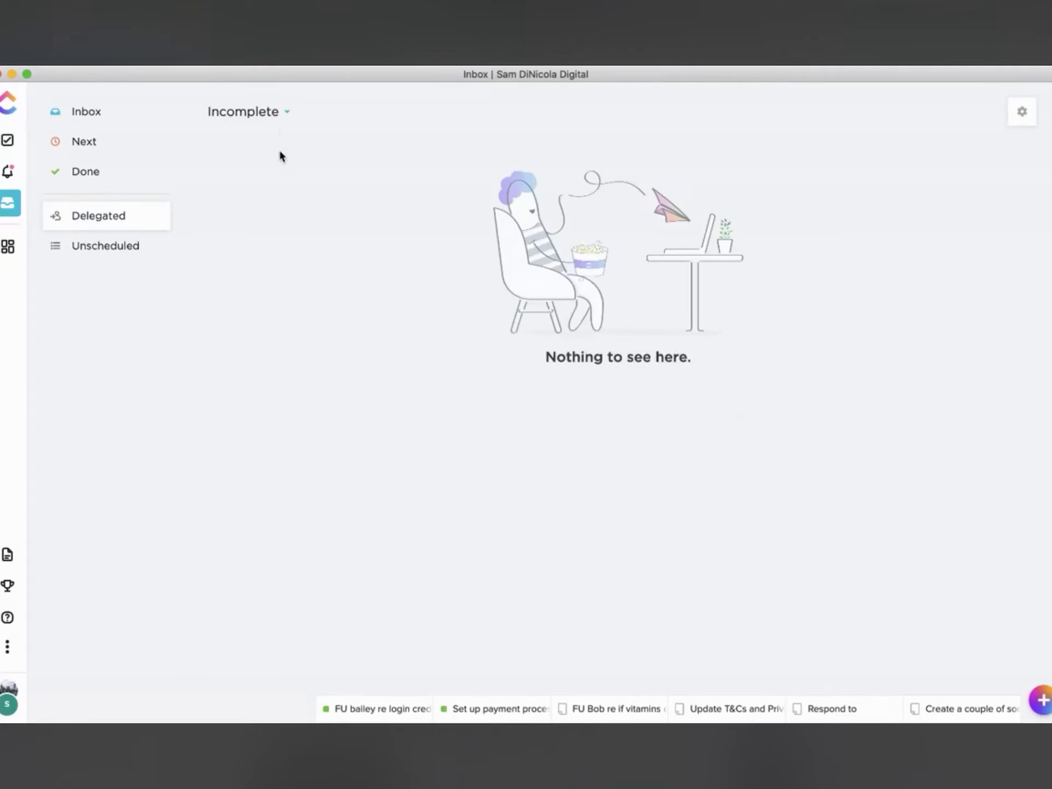
left_click(258, 115)
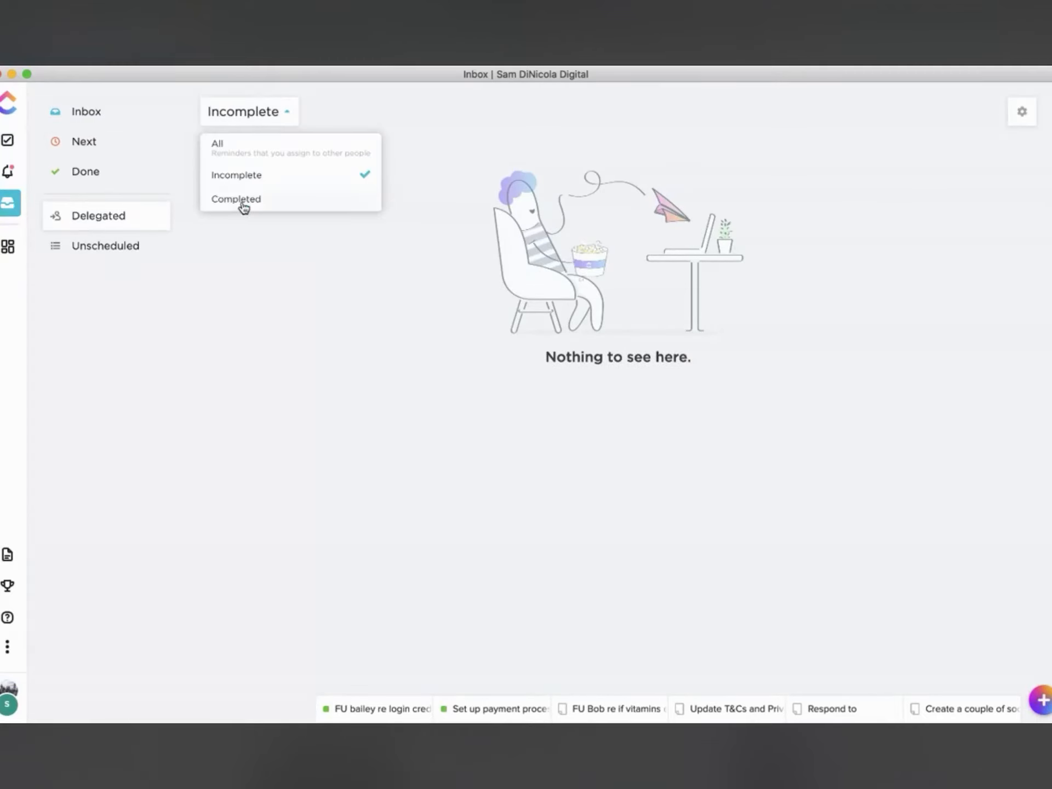
left_click(227, 145)
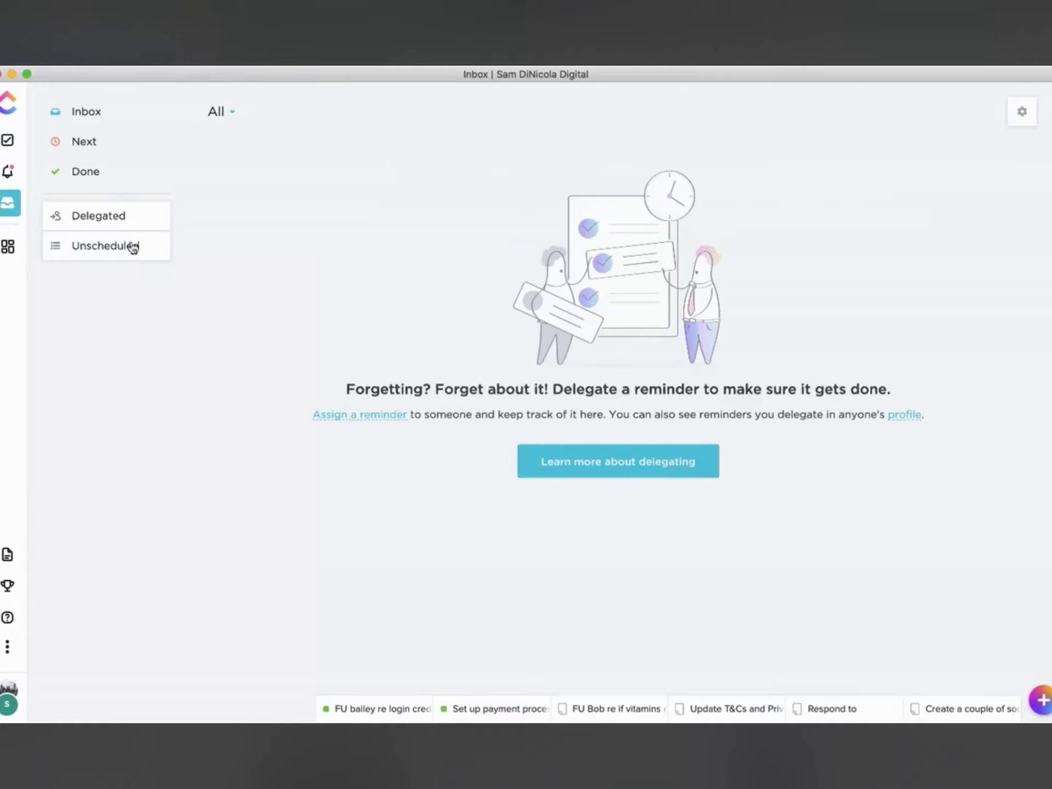
left_click(11, 174)
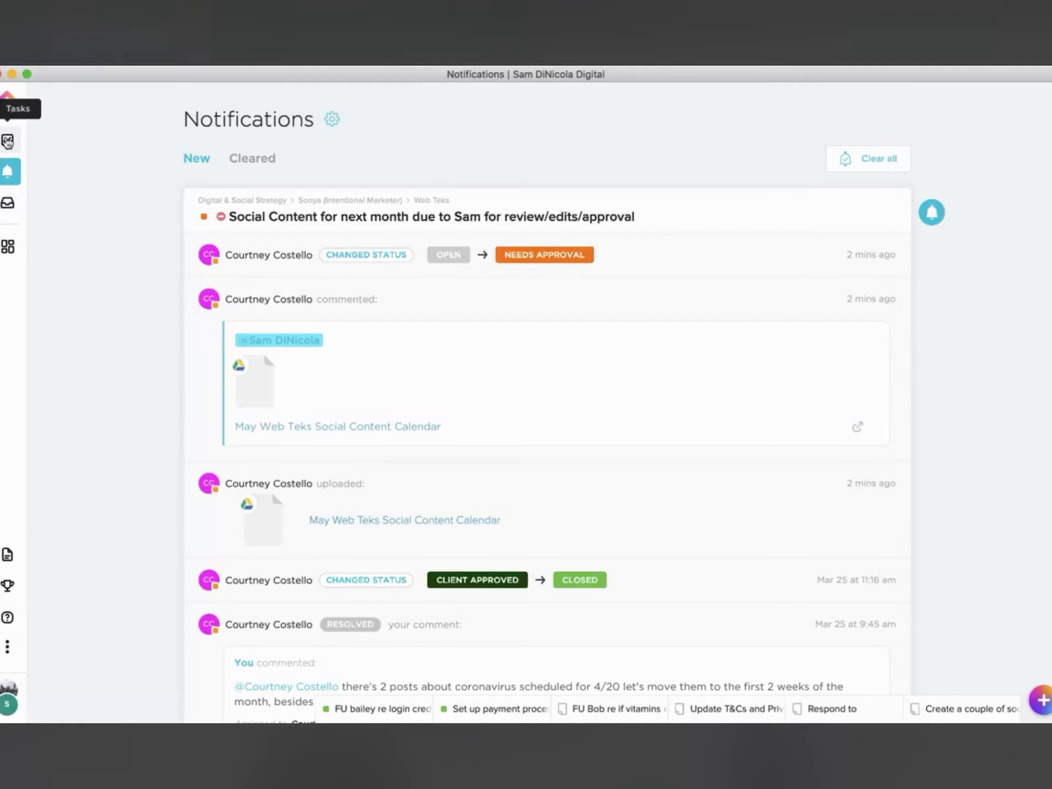
Return to the Everything task list and start a new task named "Task A" assigned to yourself
left_click(8, 141)
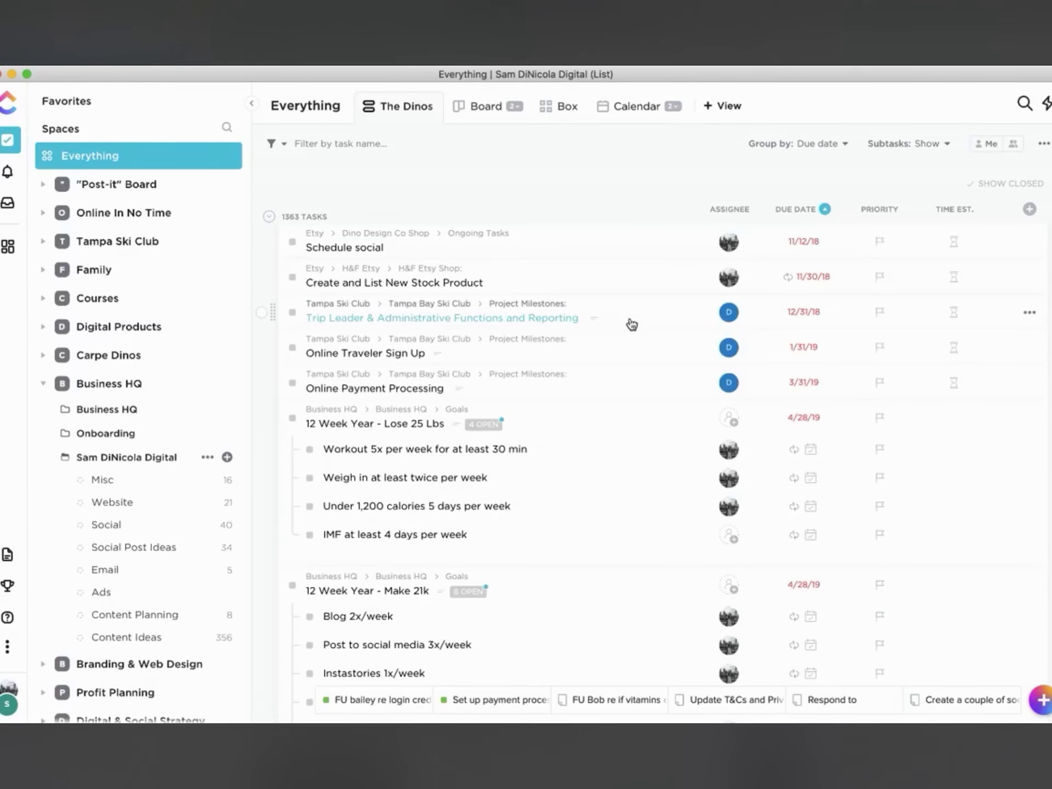
mouse_move(1046, 708)
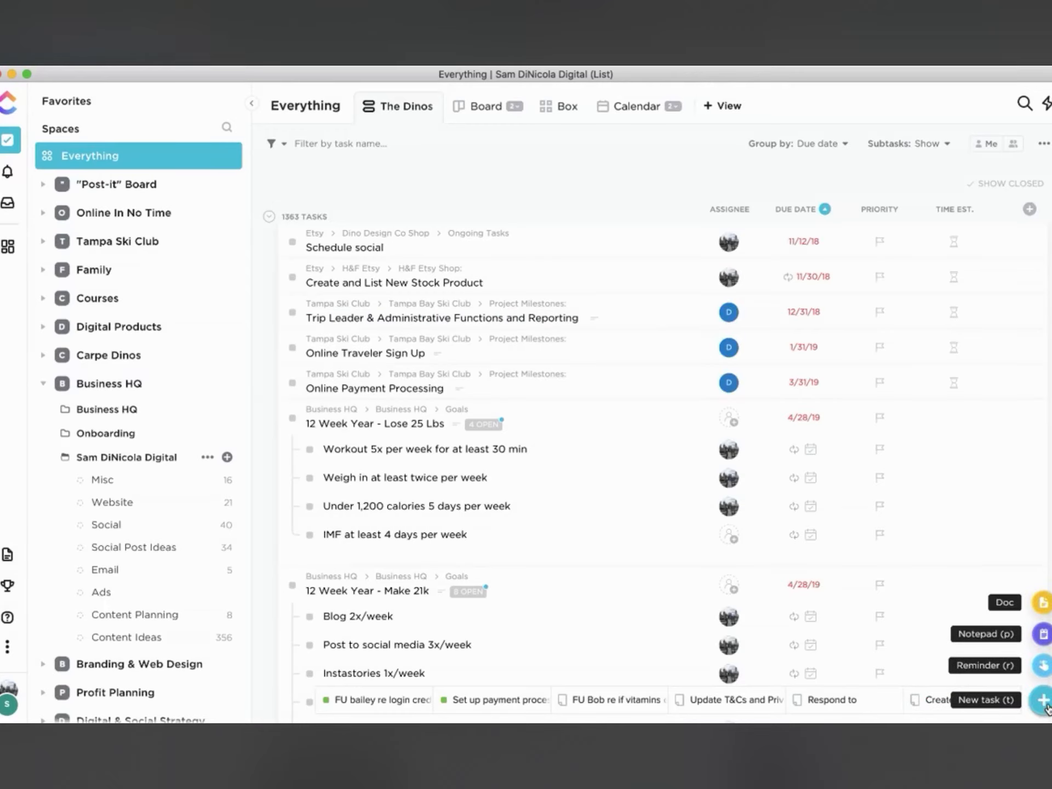
left_click(1043, 700)
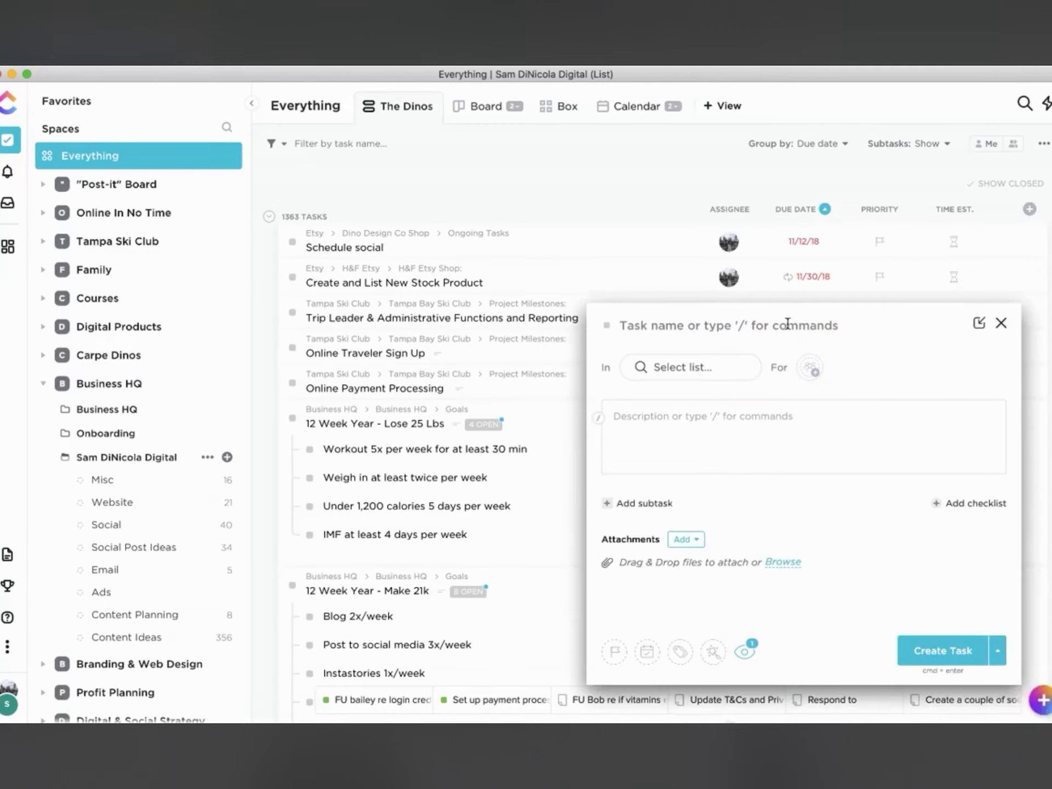
type("Task A")
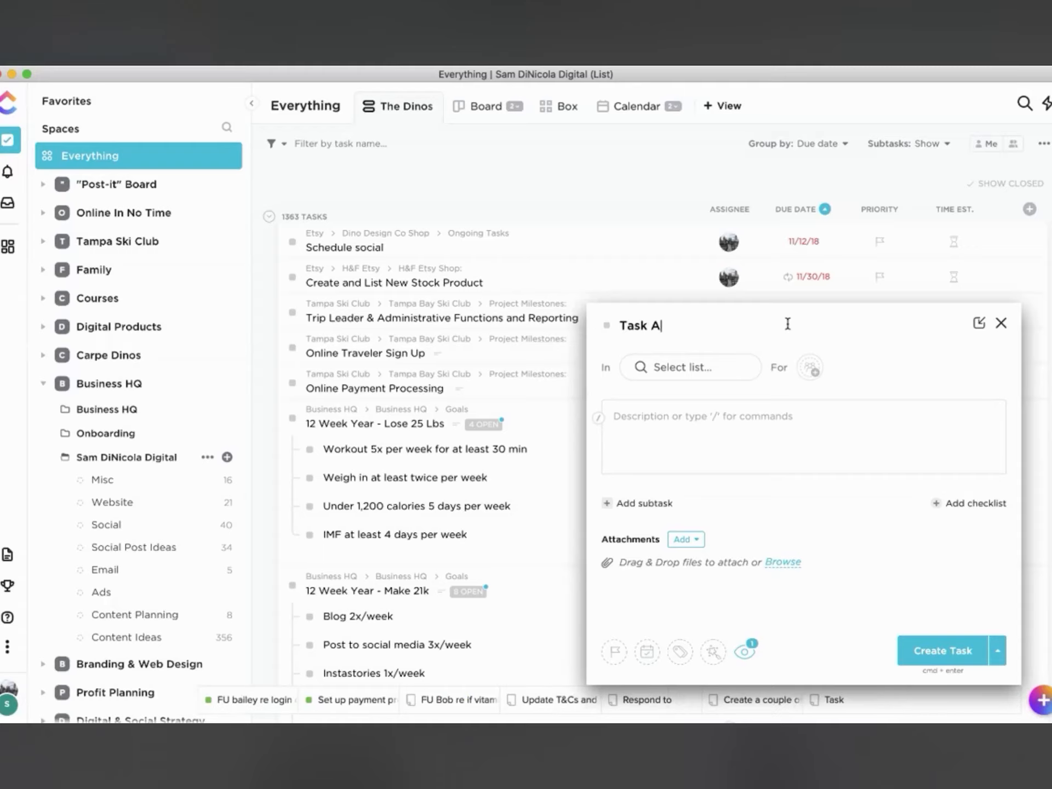
left_click(811, 368)
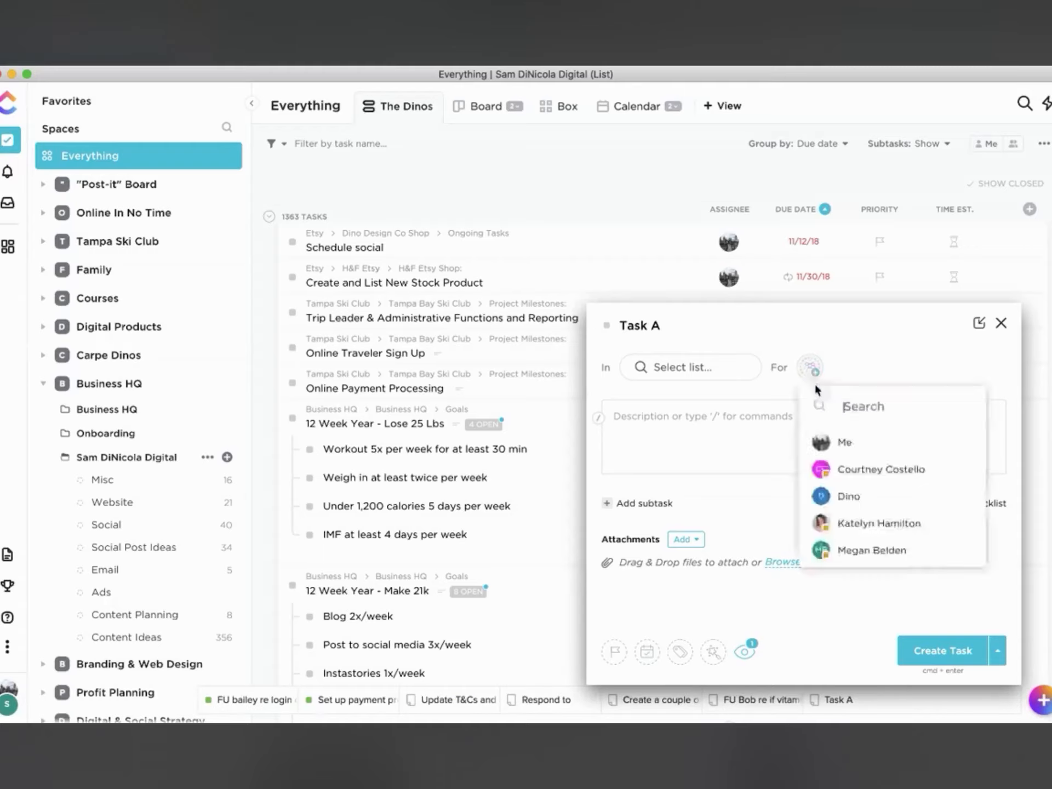
left_click(828, 443)
Choose the Income Stream Ideas list in the Business HQ folder as Task A's location
left_click(696, 368)
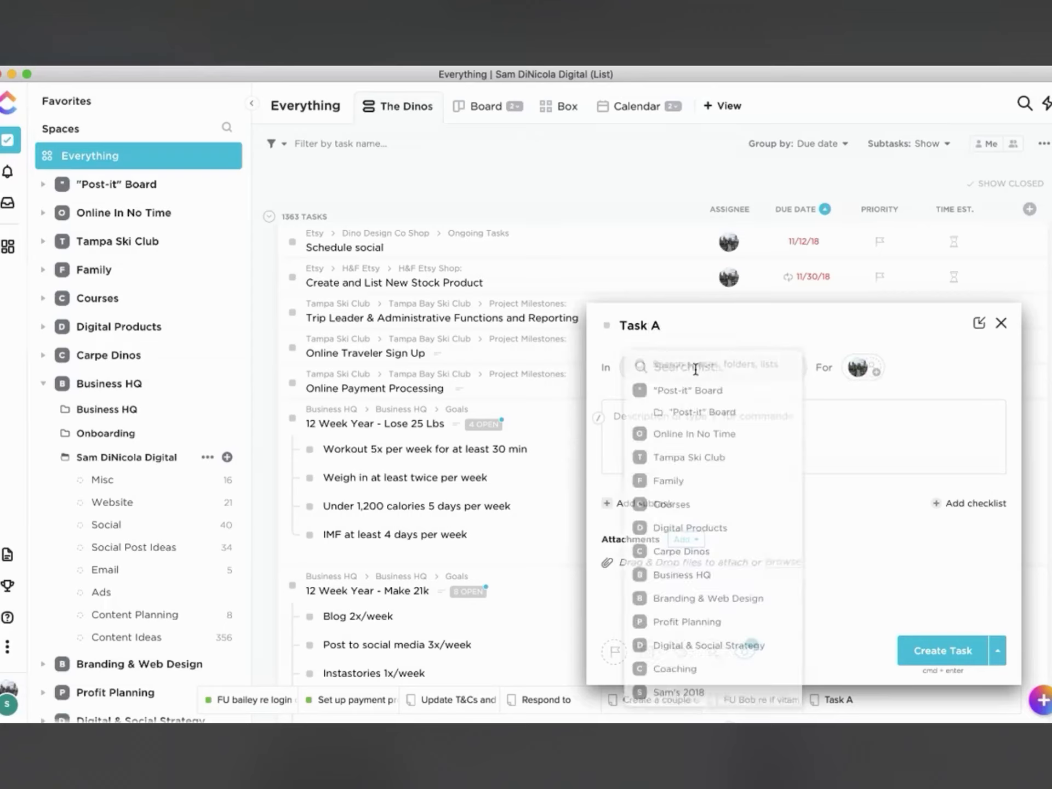
left_click(682, 576)
left_click(682, 602)
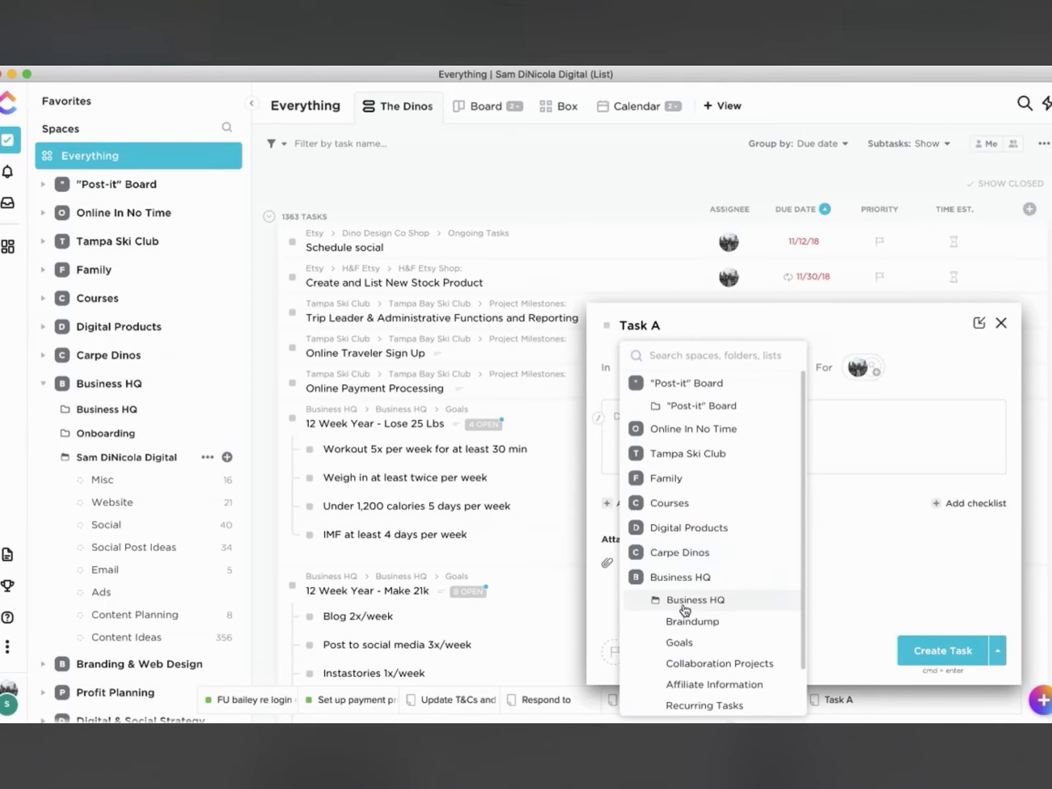
scroll(687, 636, "down", 3)
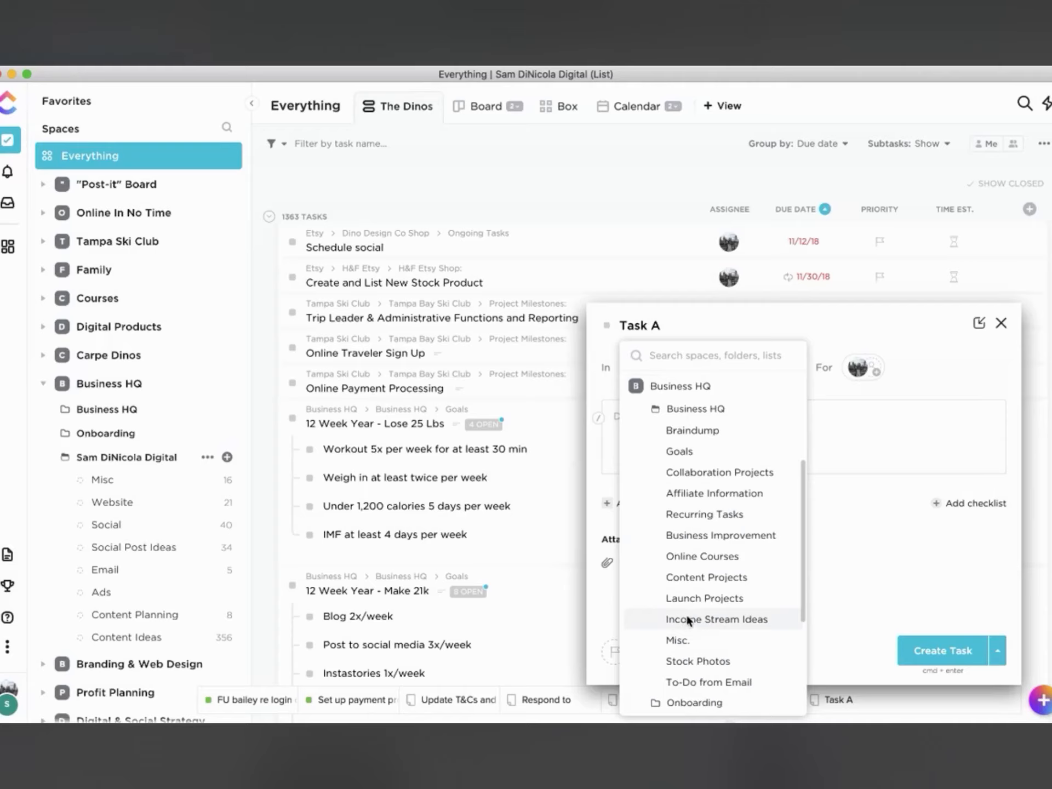
left_click(685, 616)
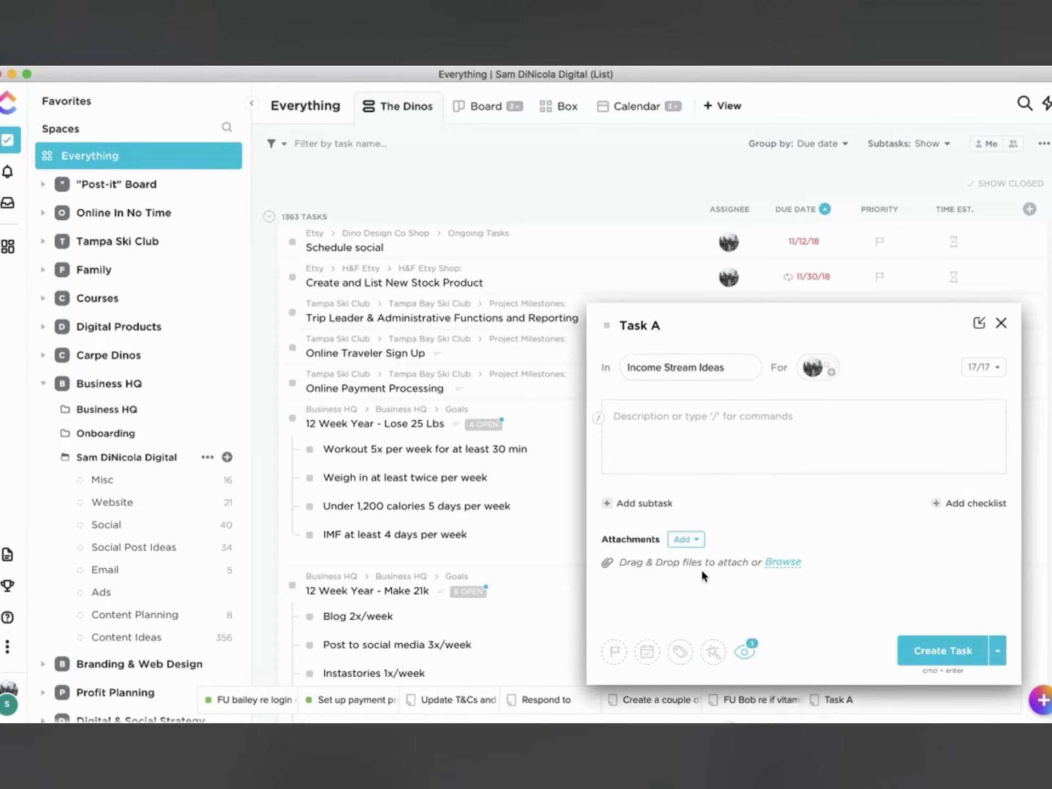
Change Task A's location to the Misc. list and describe it as "task a for income project"
left_click(705, 373)
scroll(675, 523, "down", 5)
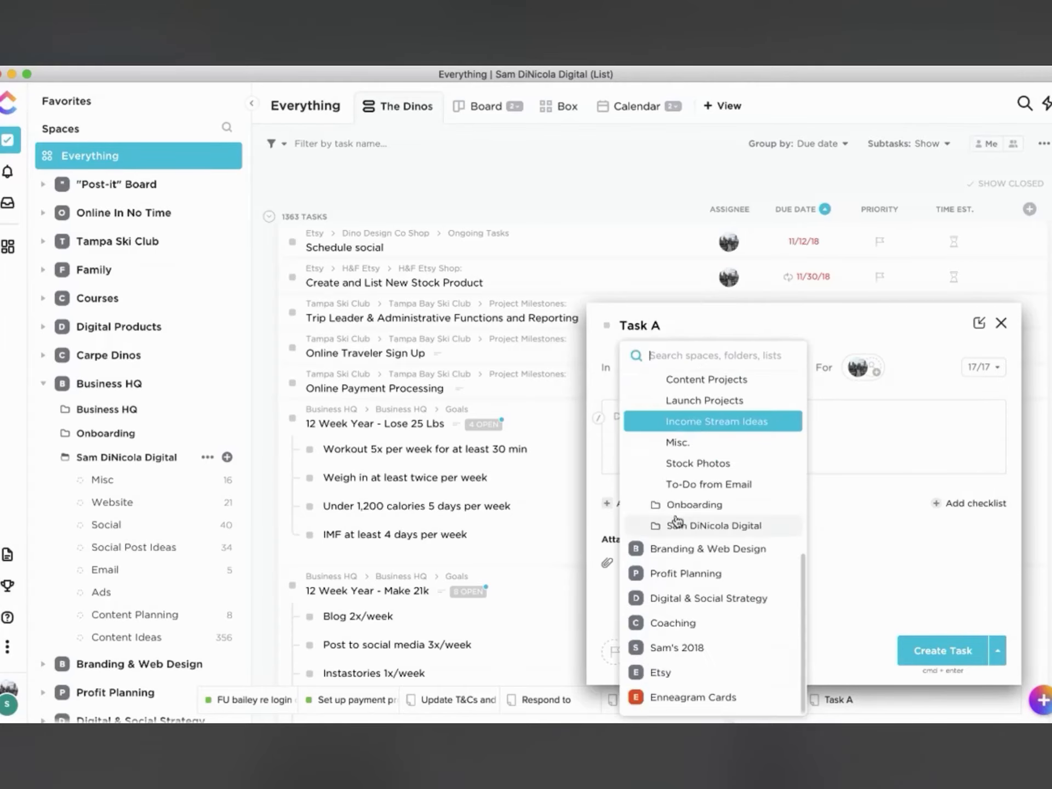
left_click(691, 443)
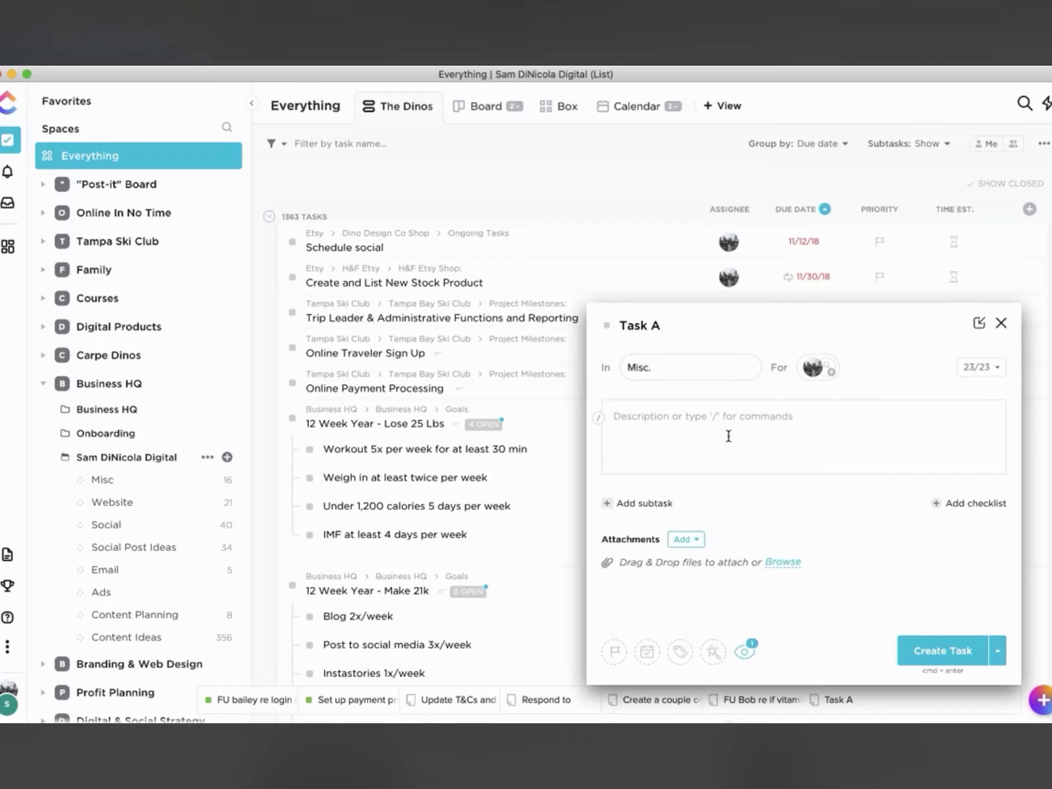
type("task a f")
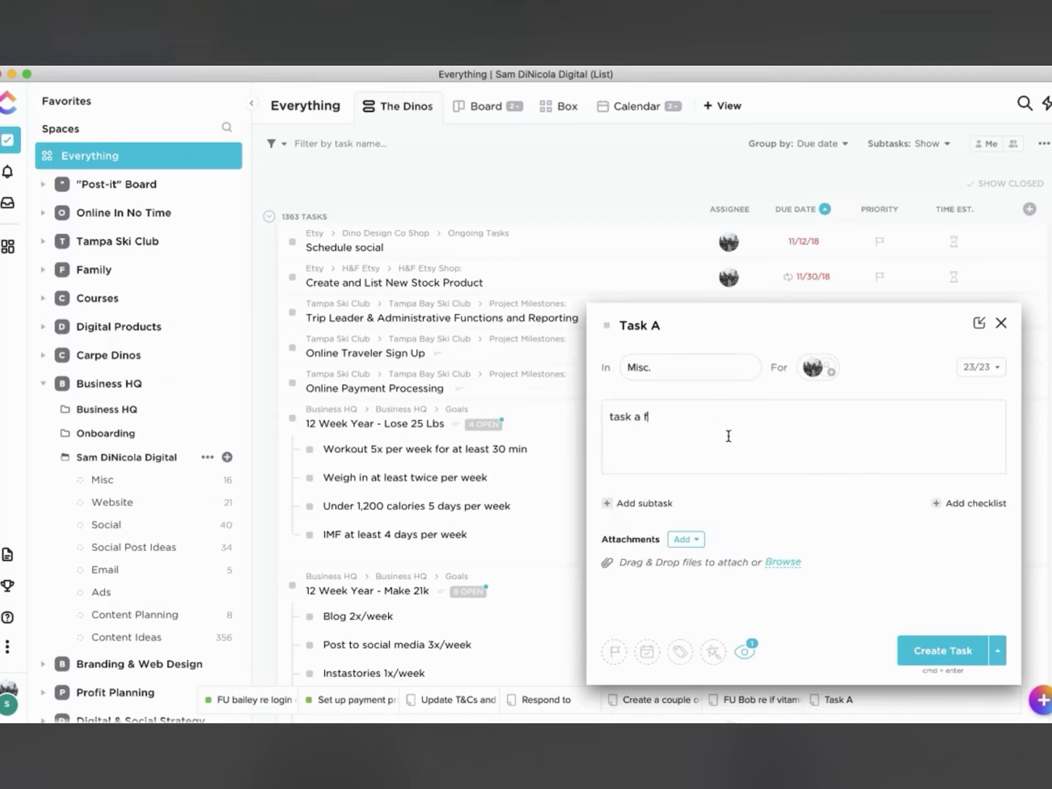
type("or income project")
Set Task A's due date to Friday, April 17, 2020, and create the task
left_click(647, 653)
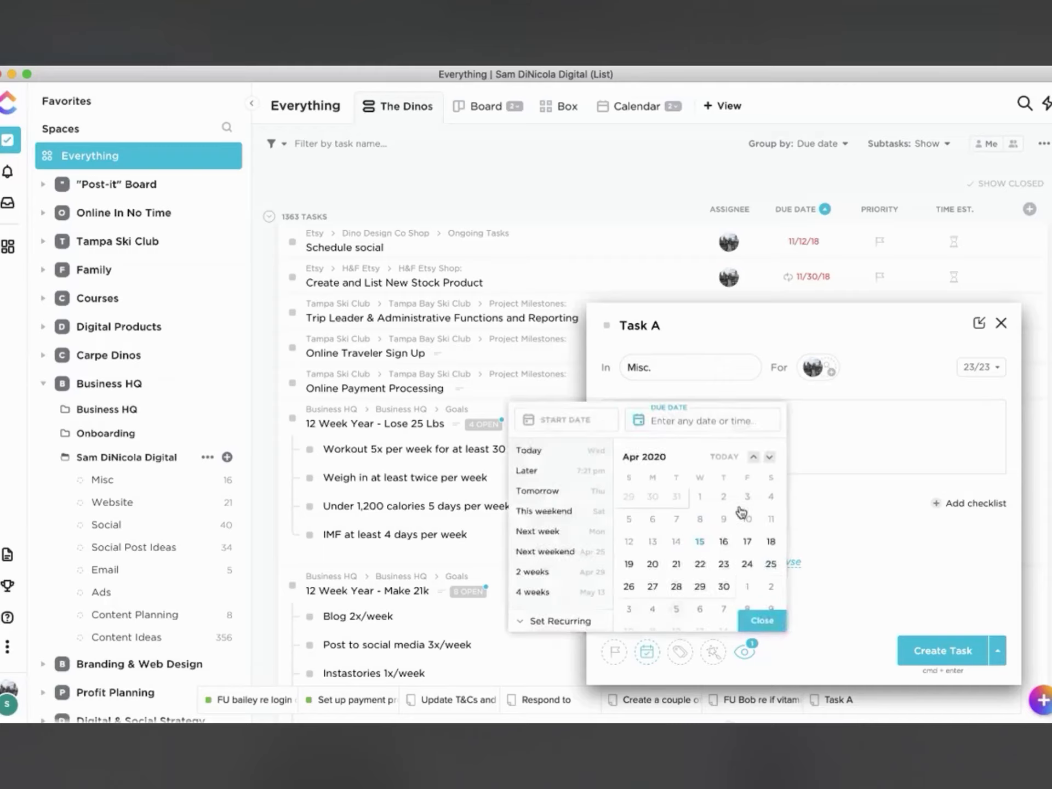
left_click(746, 541)
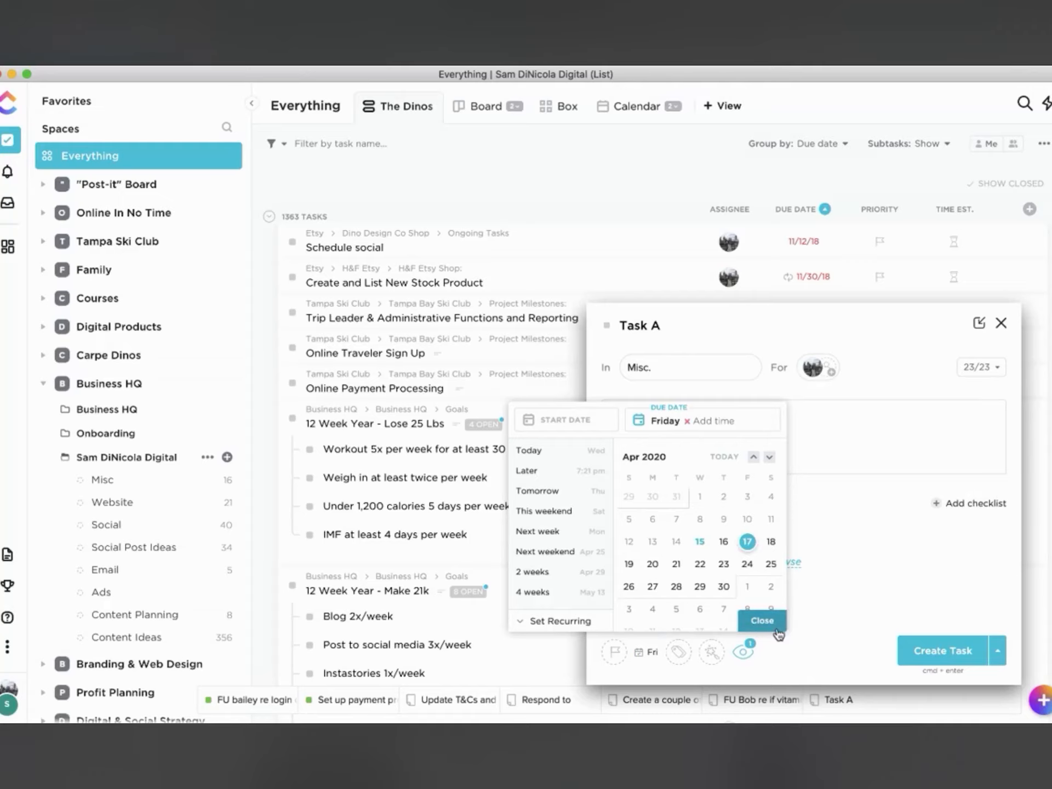
left_click(763, 621)
left_click(918, 651)
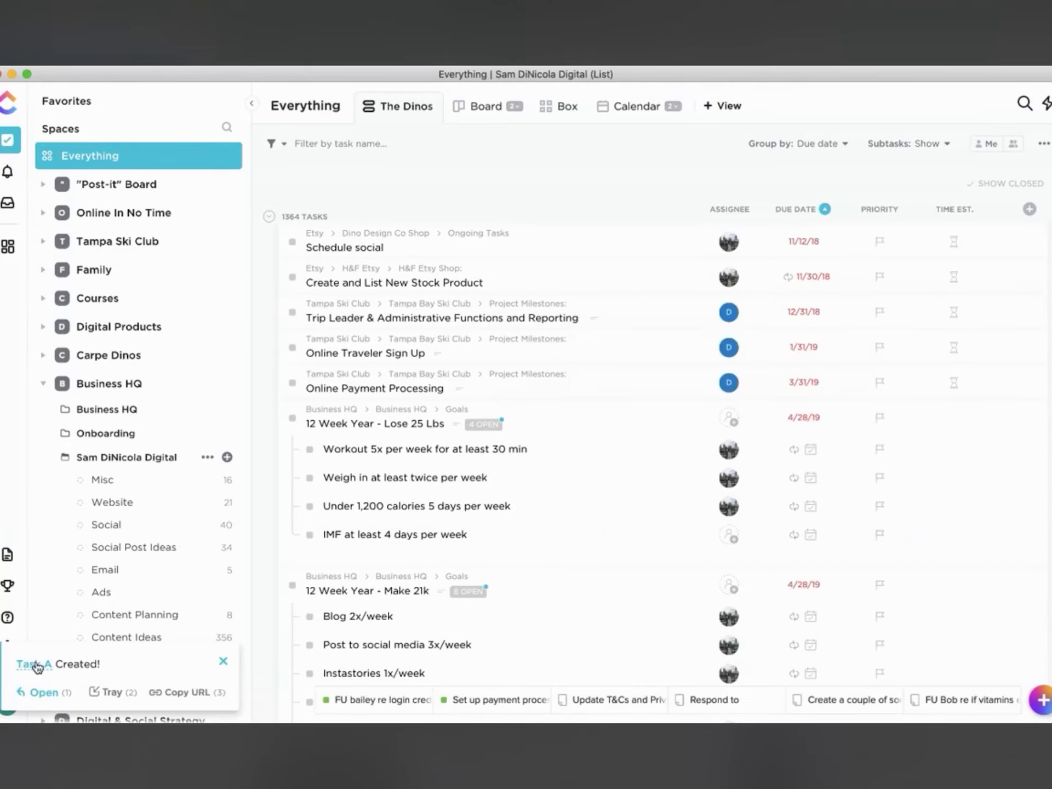
Open the newly created Task A and examine how its Dependencies let you add a waiting-on task, without adding one
left_click(34, 664)
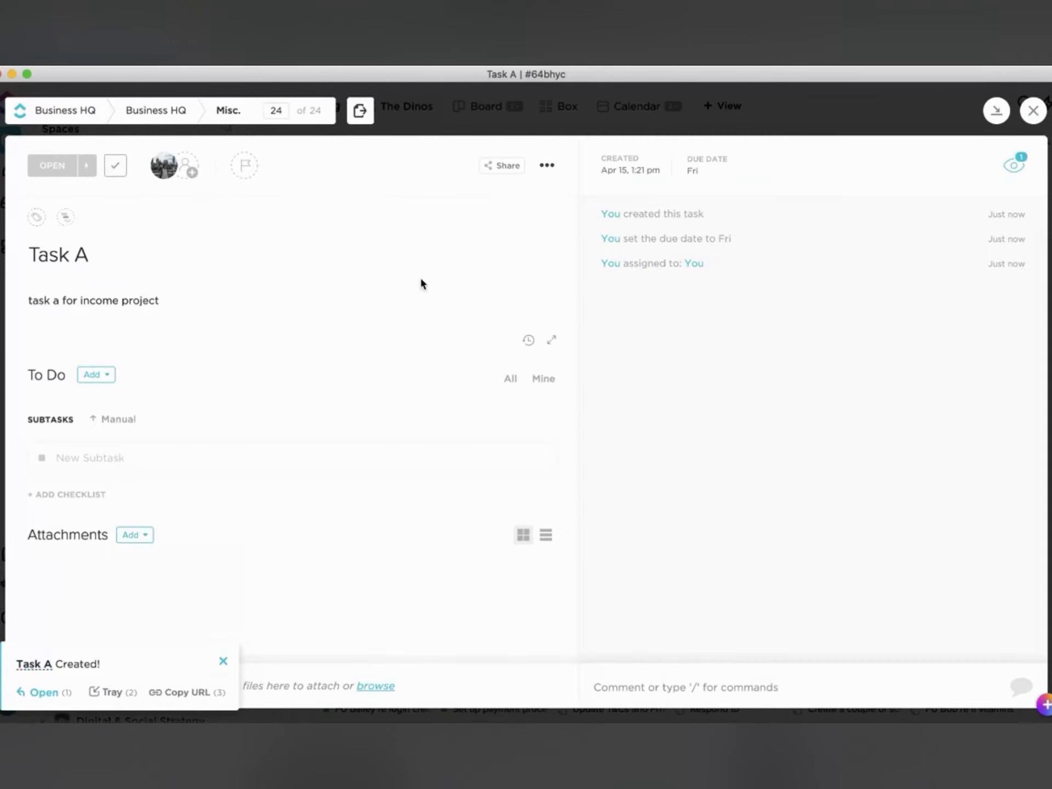
left_click(546, 166)
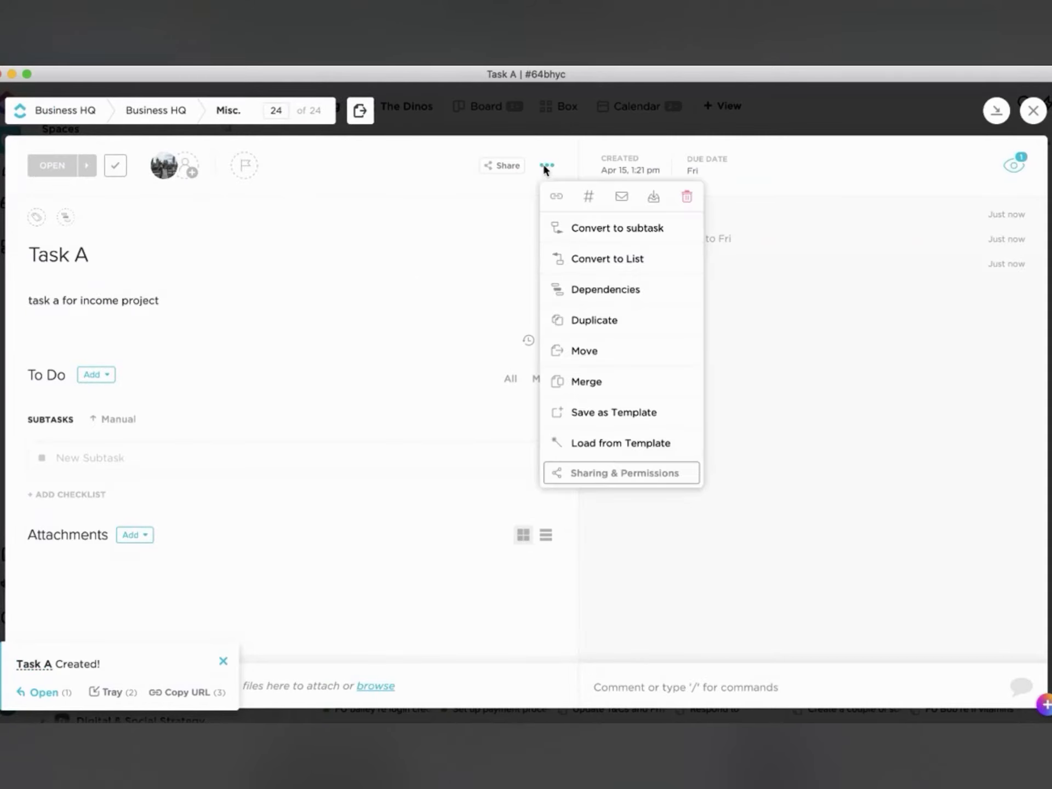
left_click(602, 299)
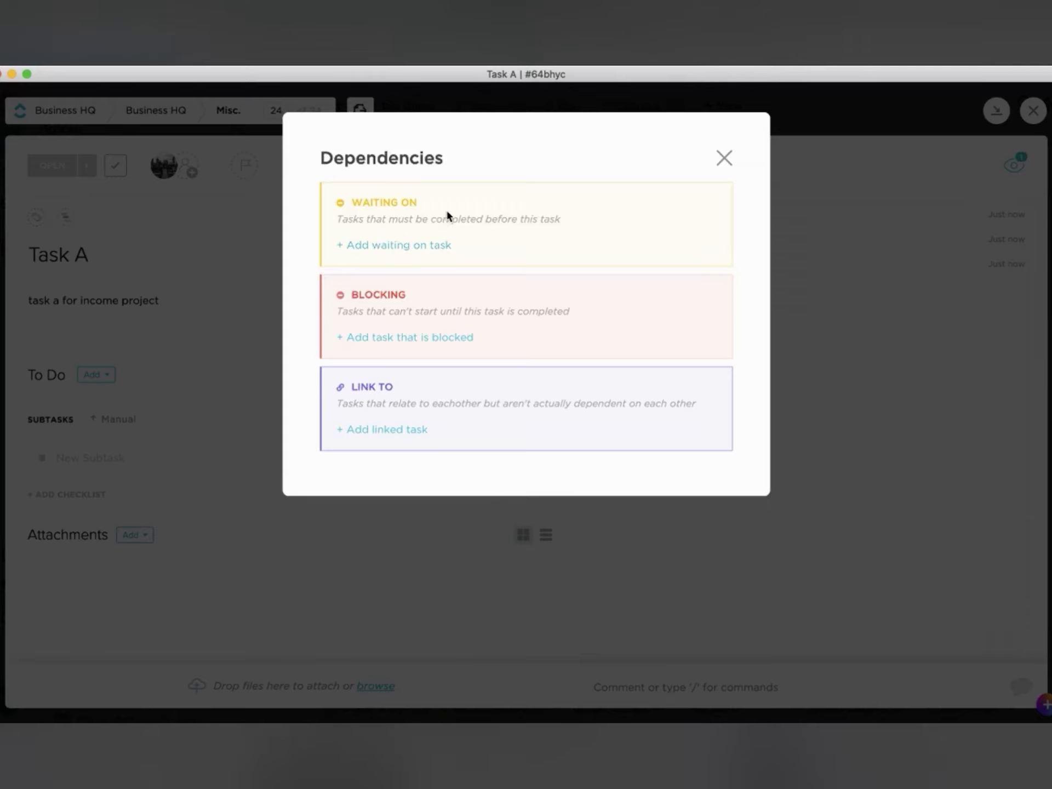
left_click(436, 247)
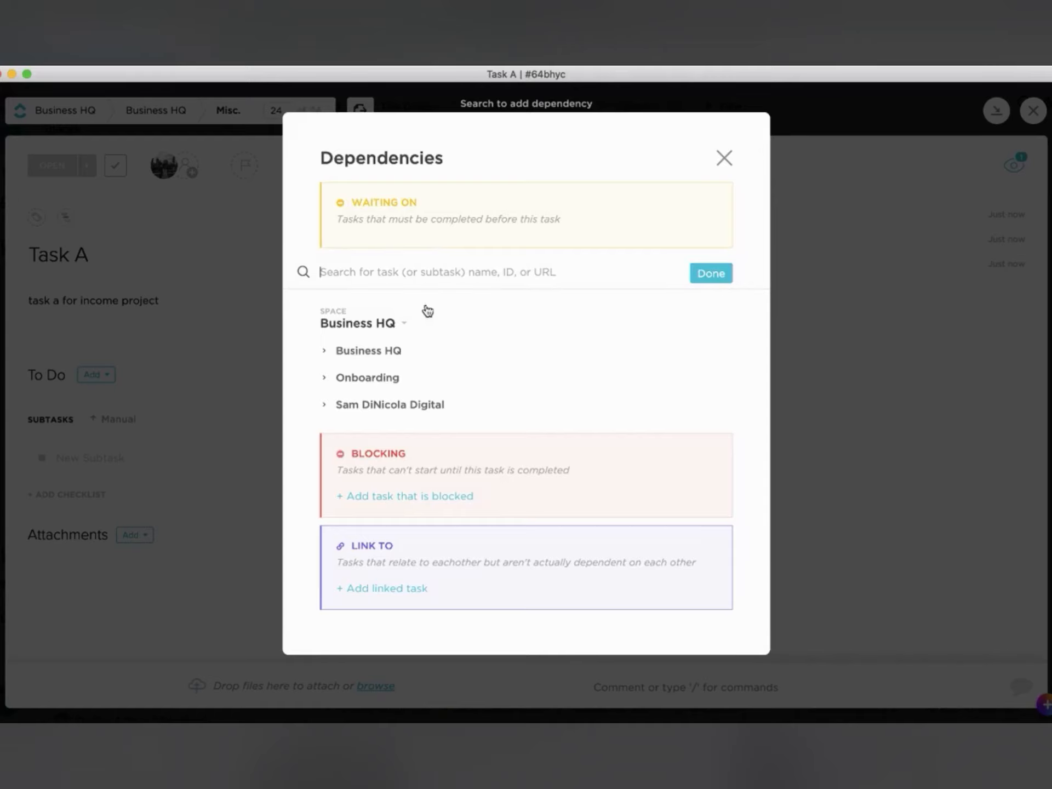
left_click(723, 159)
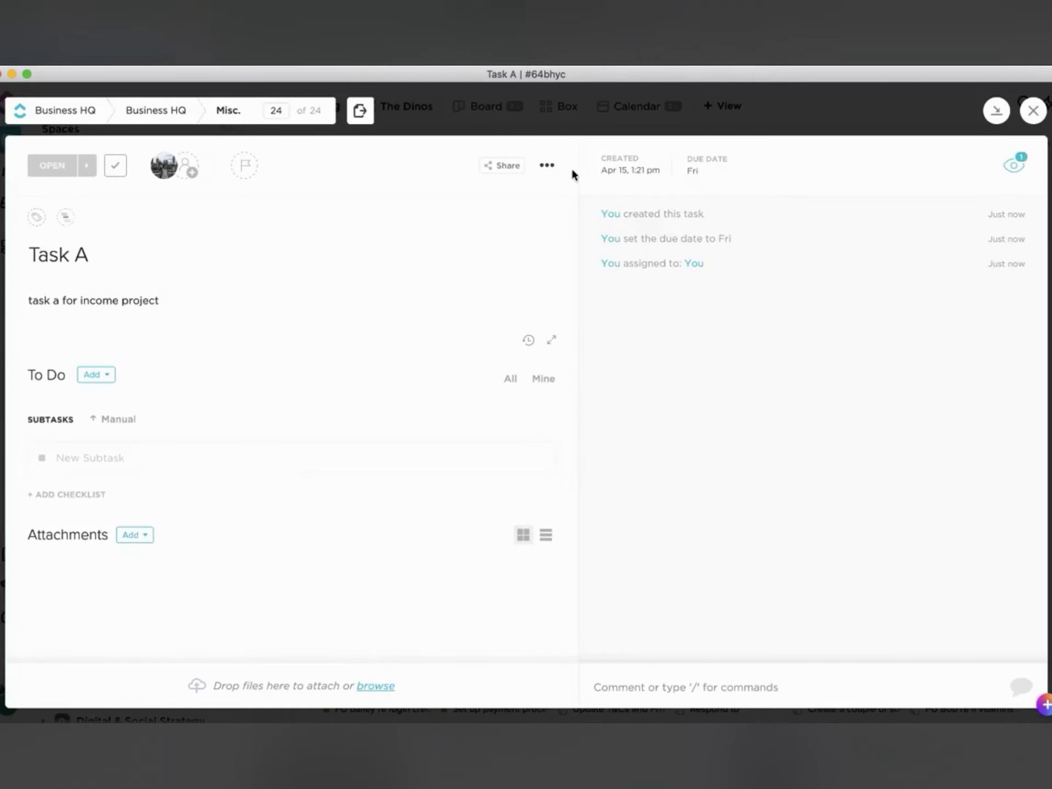
Review Task A's Waiting On, Blocking and Link To dependency types and its other task options, and close the task
left_click(547, 164)
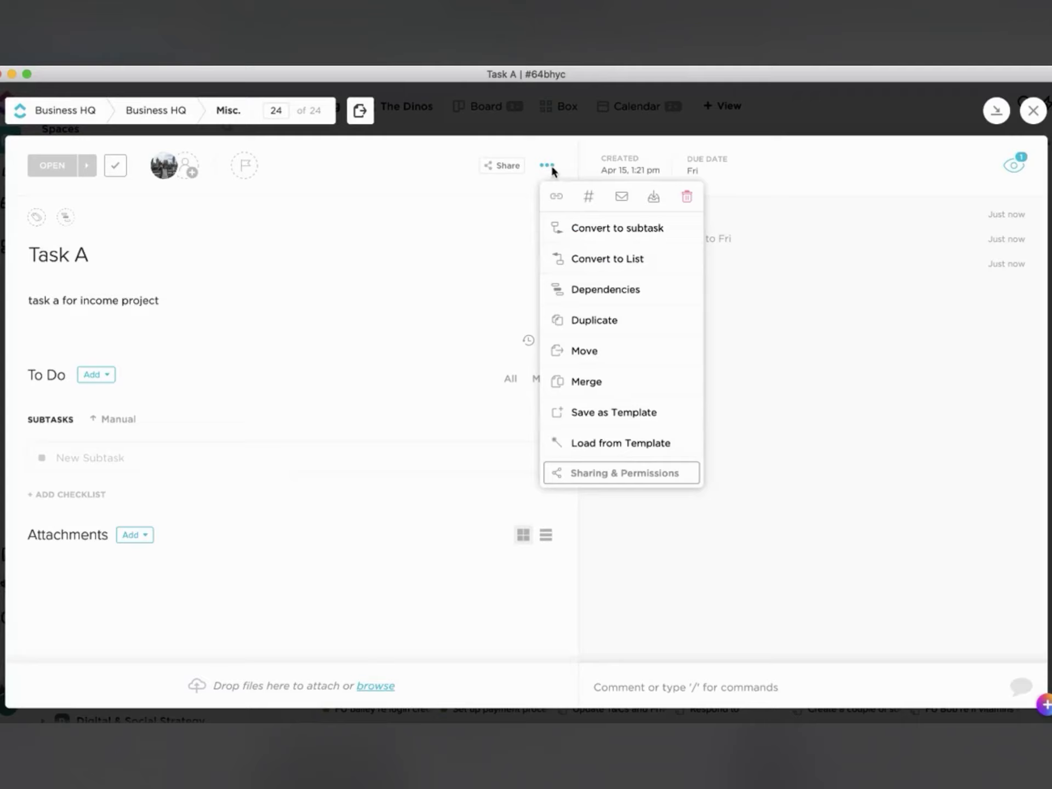
left_click(577, 292)
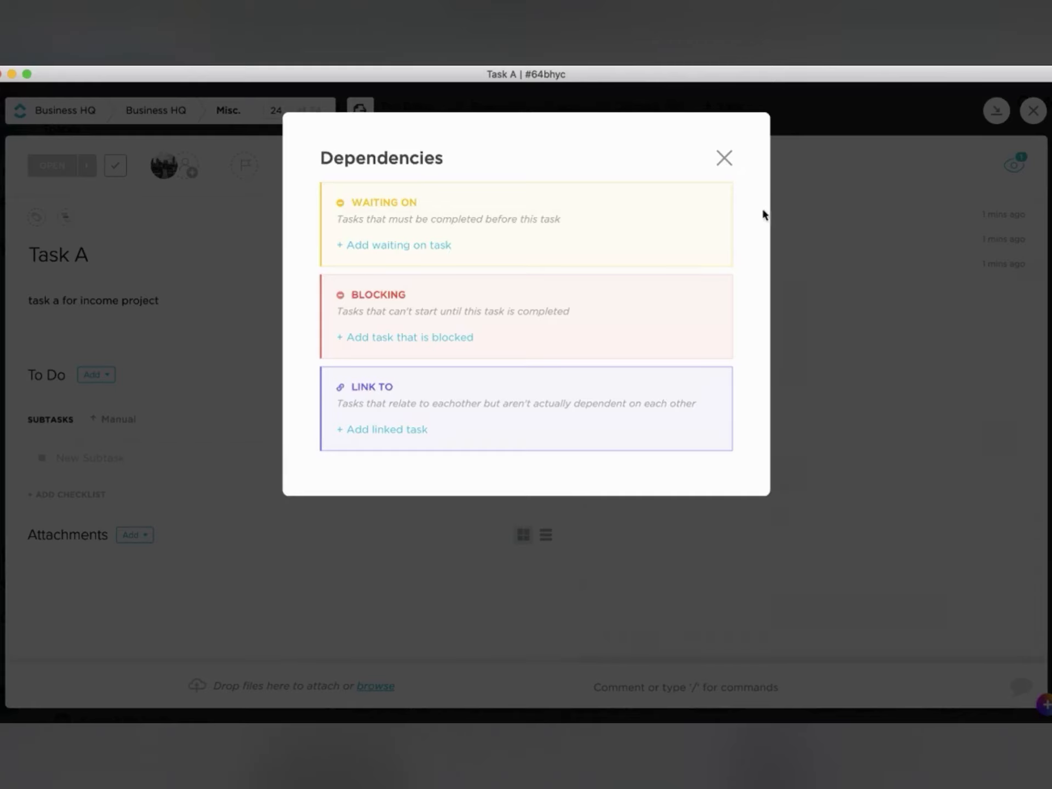
left_click(725, 159)
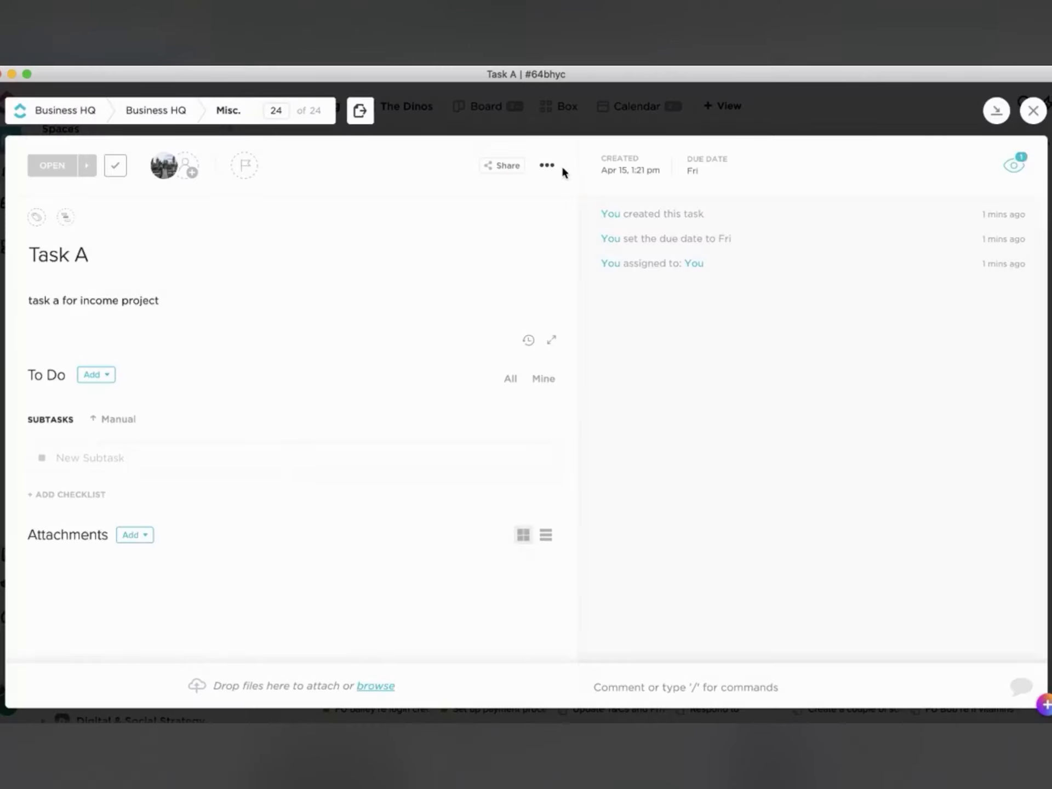
left_click(547, 164)
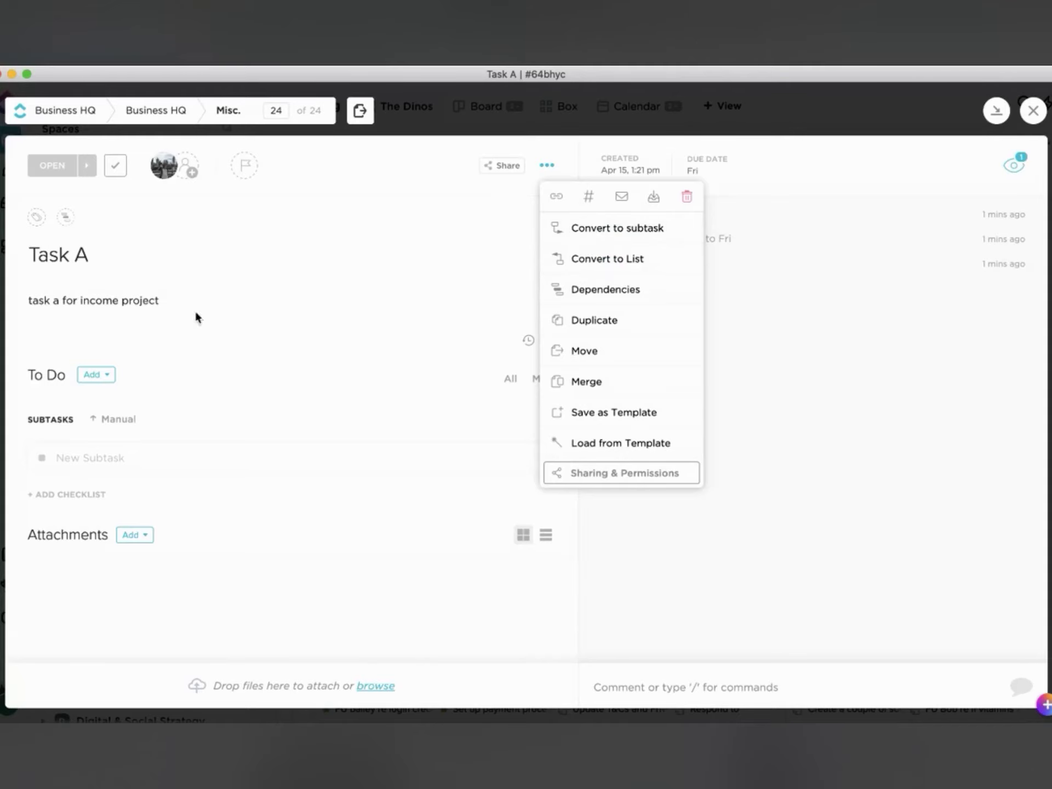
left_click(130, 461)
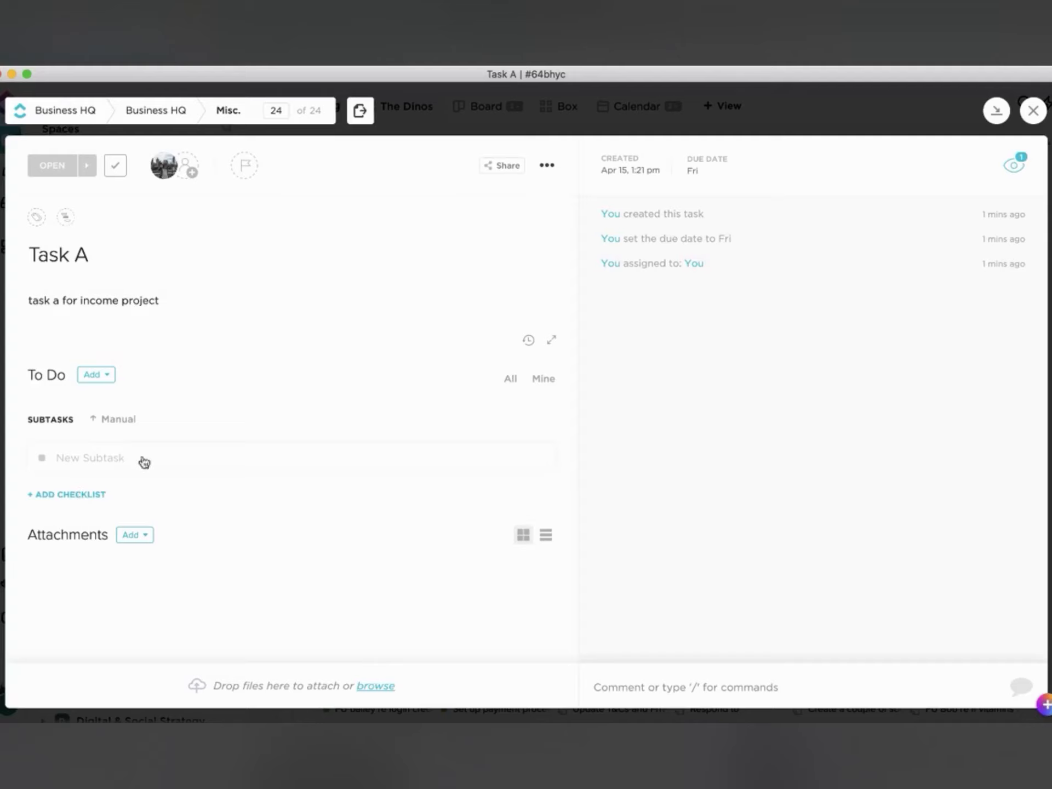
left_click(550, 166)
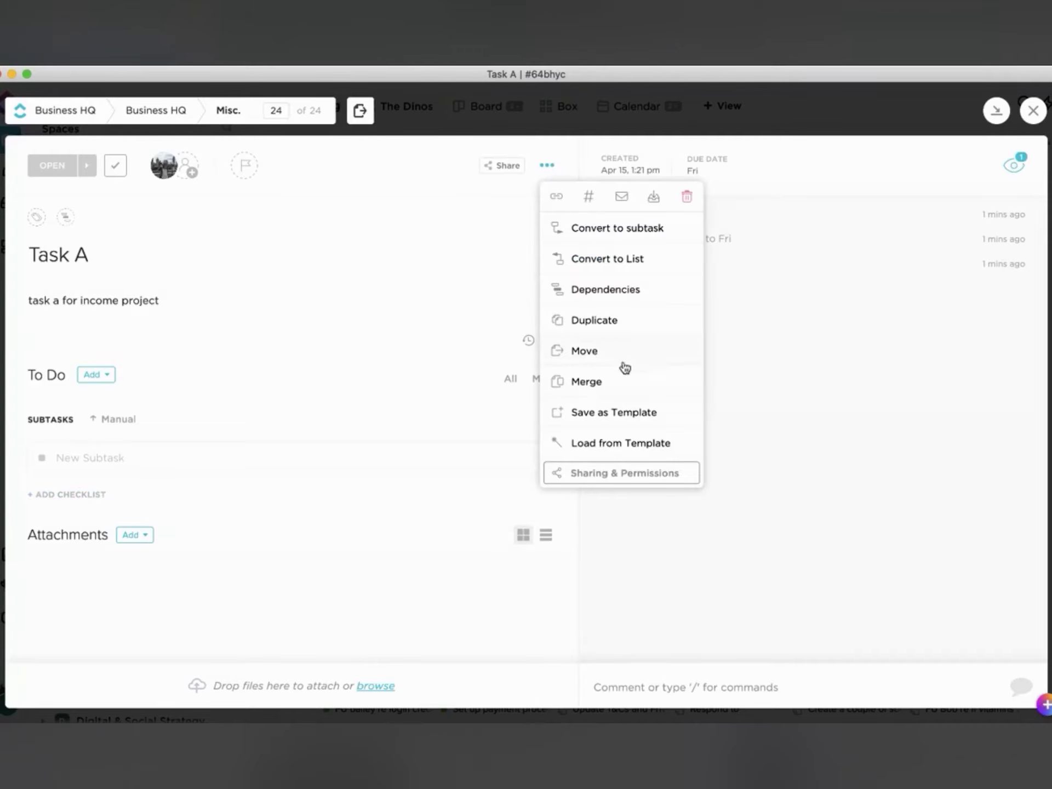
left_click(811, 118)
left_click(810, 118)
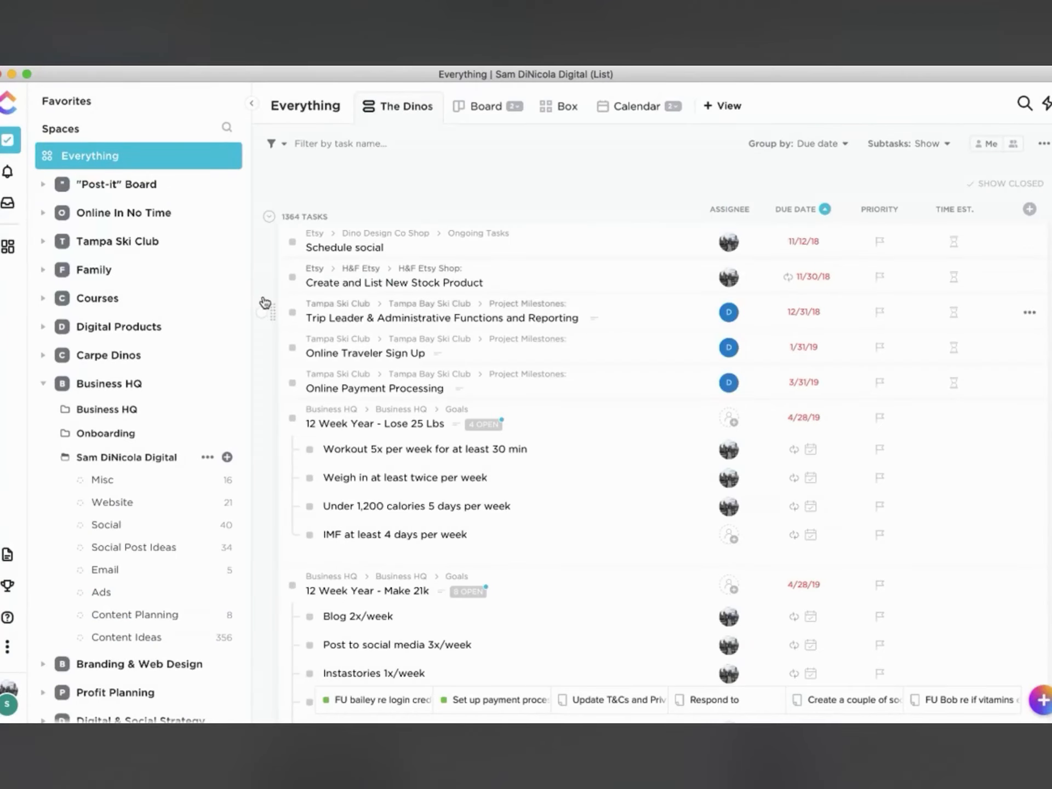
Select the four tasks from Create and List New Stock Product through Online Payment Processing to view the bulk actions, and clear the selection
left_click(262, 278)
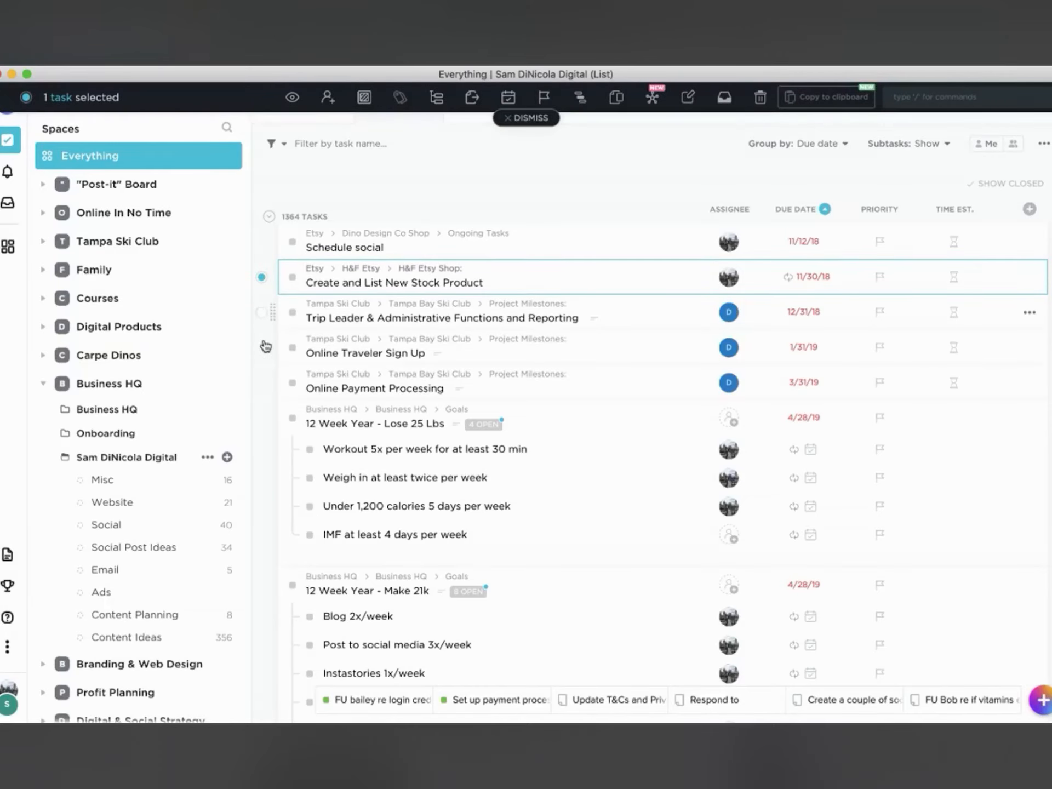
left_click(263, 382, "shift")
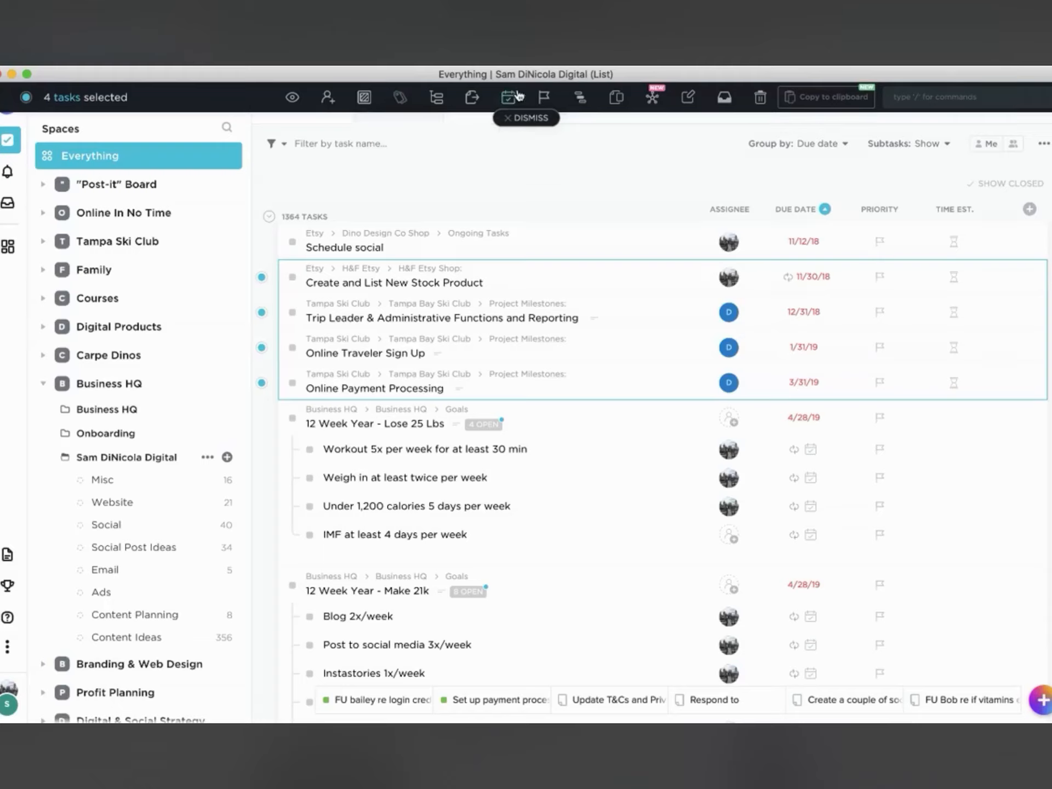
left_click(533, 117)
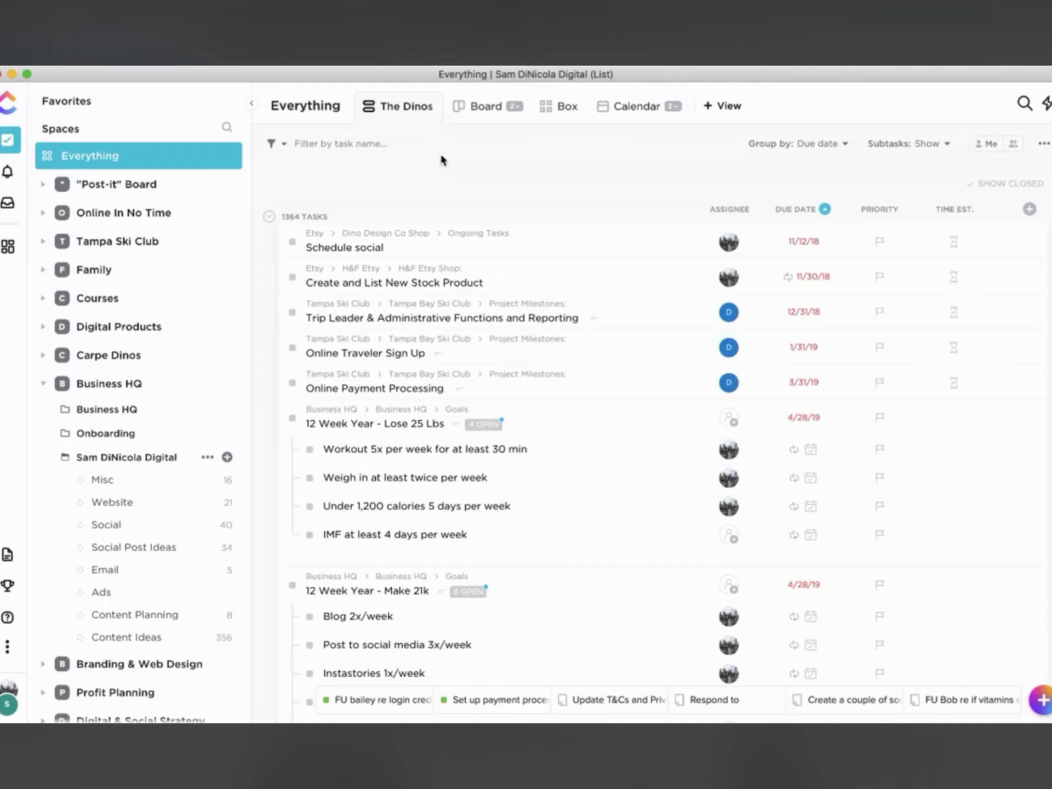
Show the Everything tasks as a Board grouped by assignee and look across the assignee columns
left_click(480, 108)
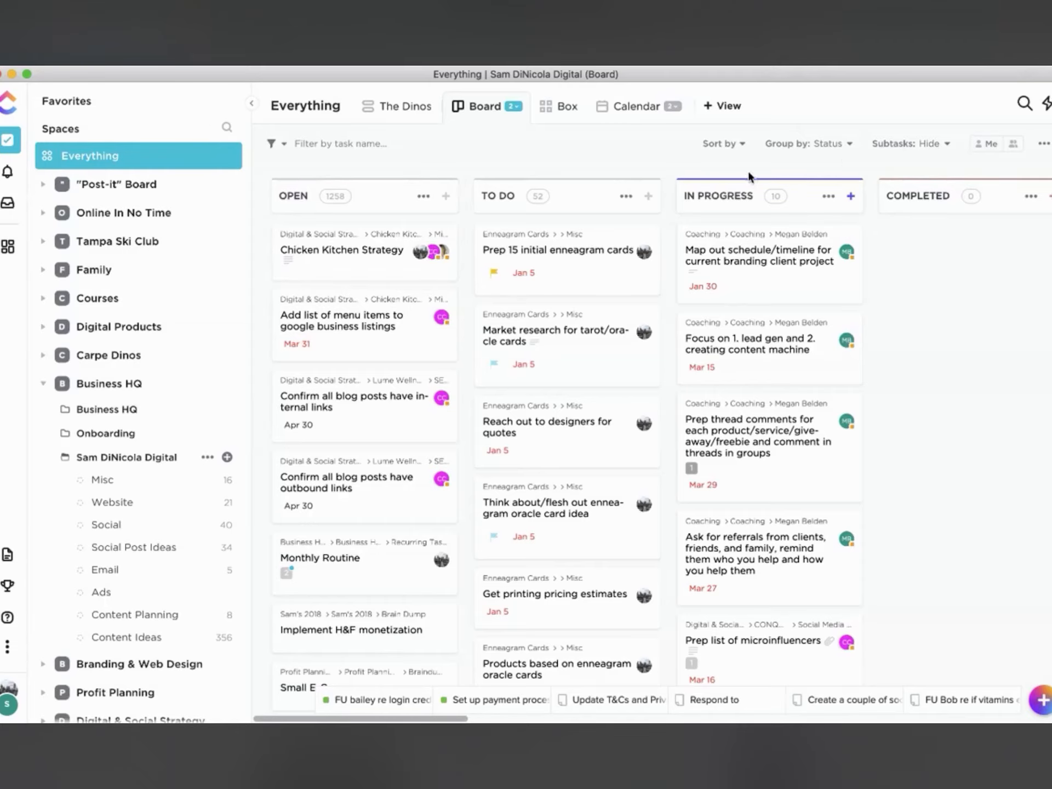
left_click(827, 146)
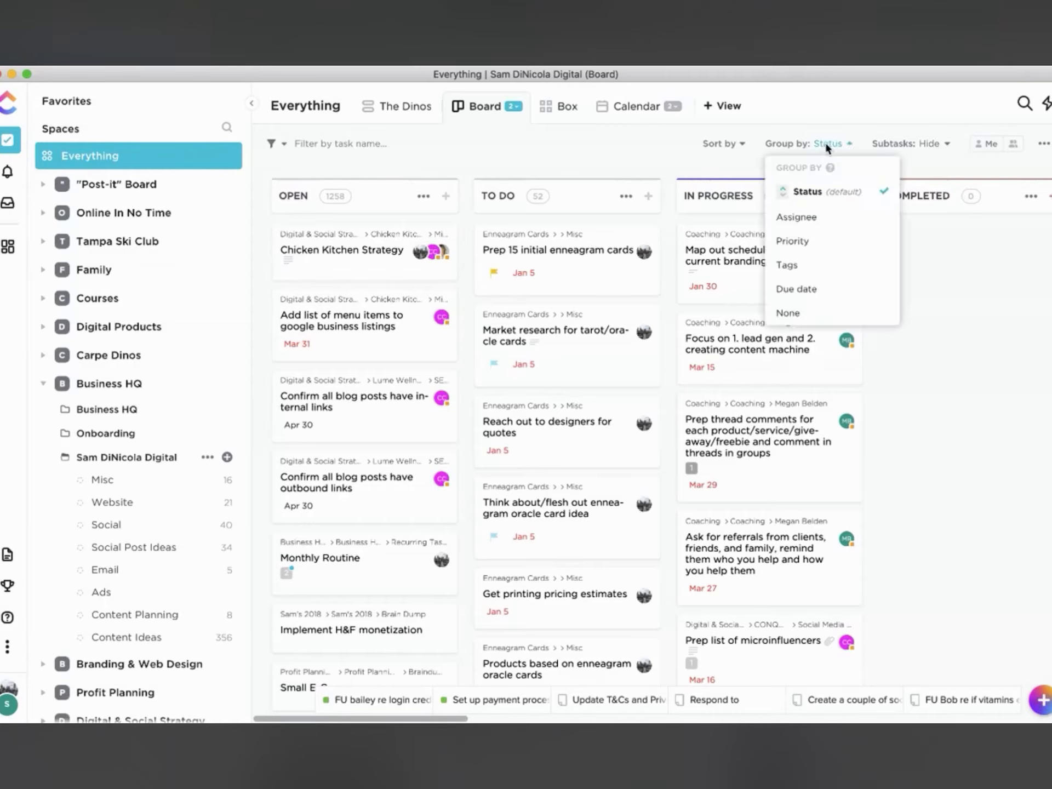
left_click(801, 217)
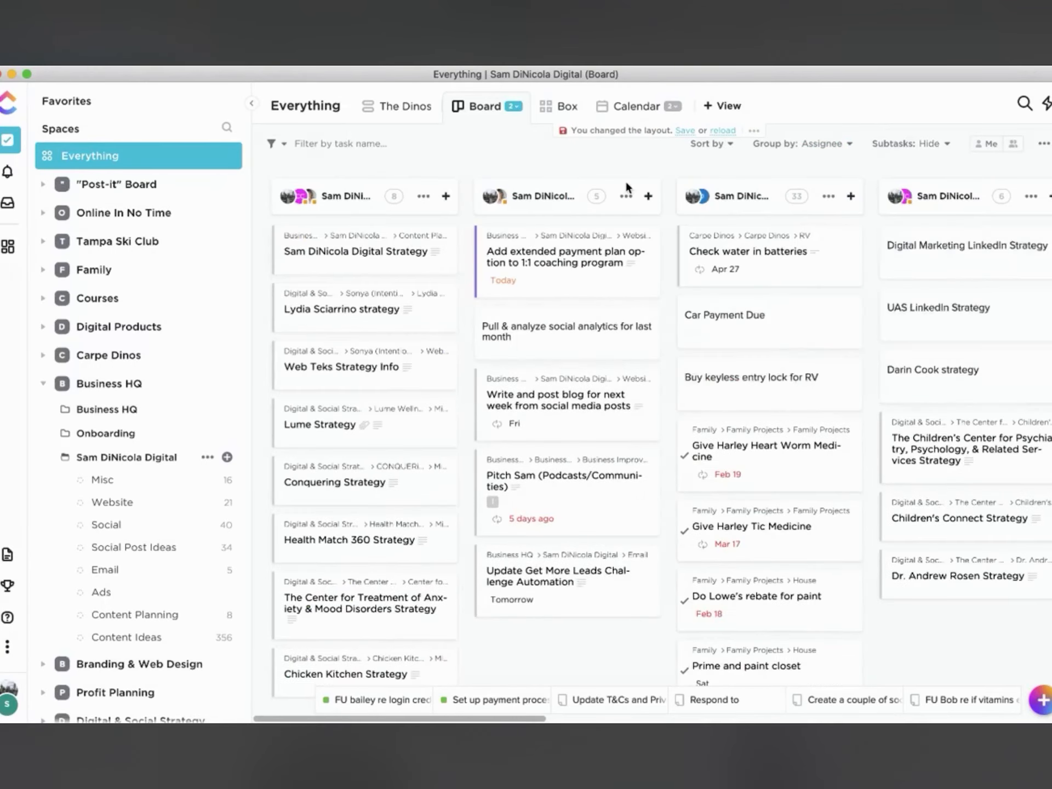
scroll(967, 296, "right", 10)
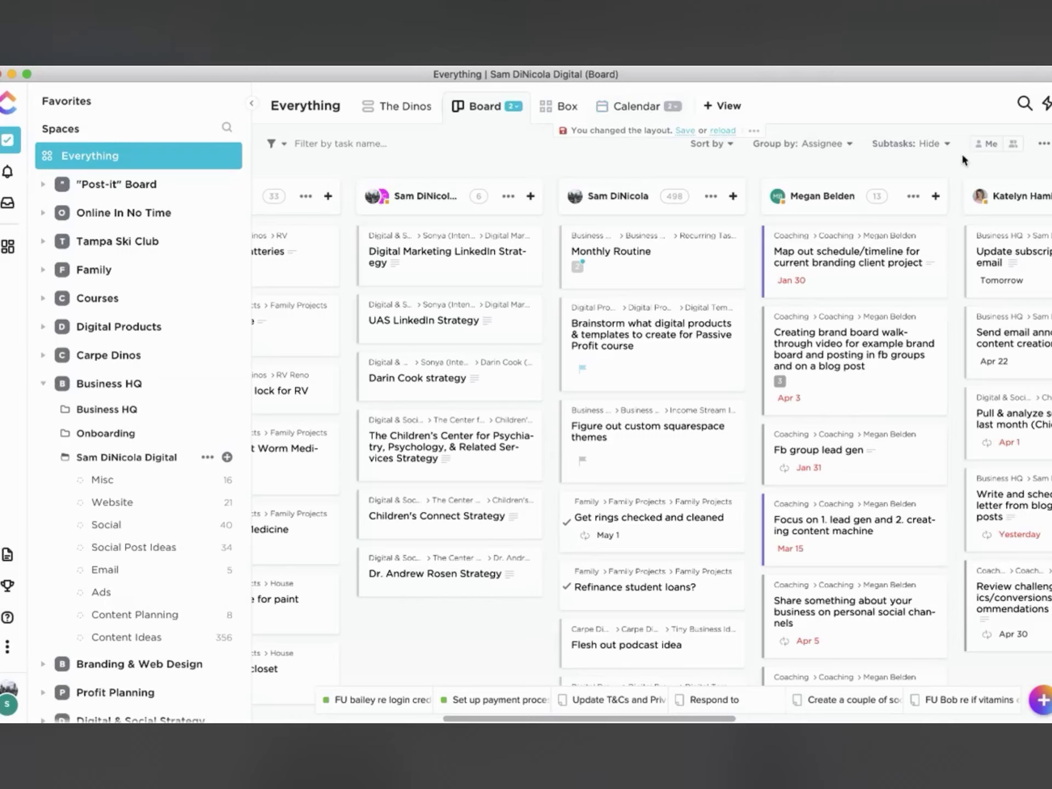
Group the Everything board by status again and sort its tasks by due date
left_click(800, 143)
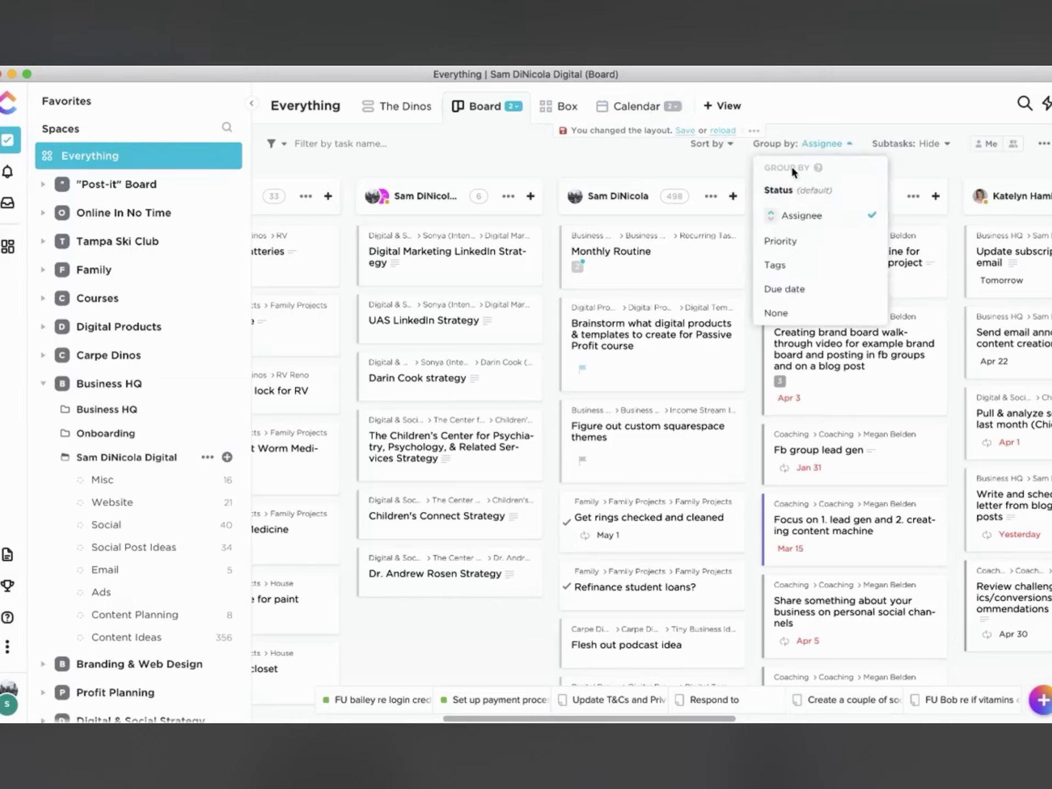
left_click(774, 190)
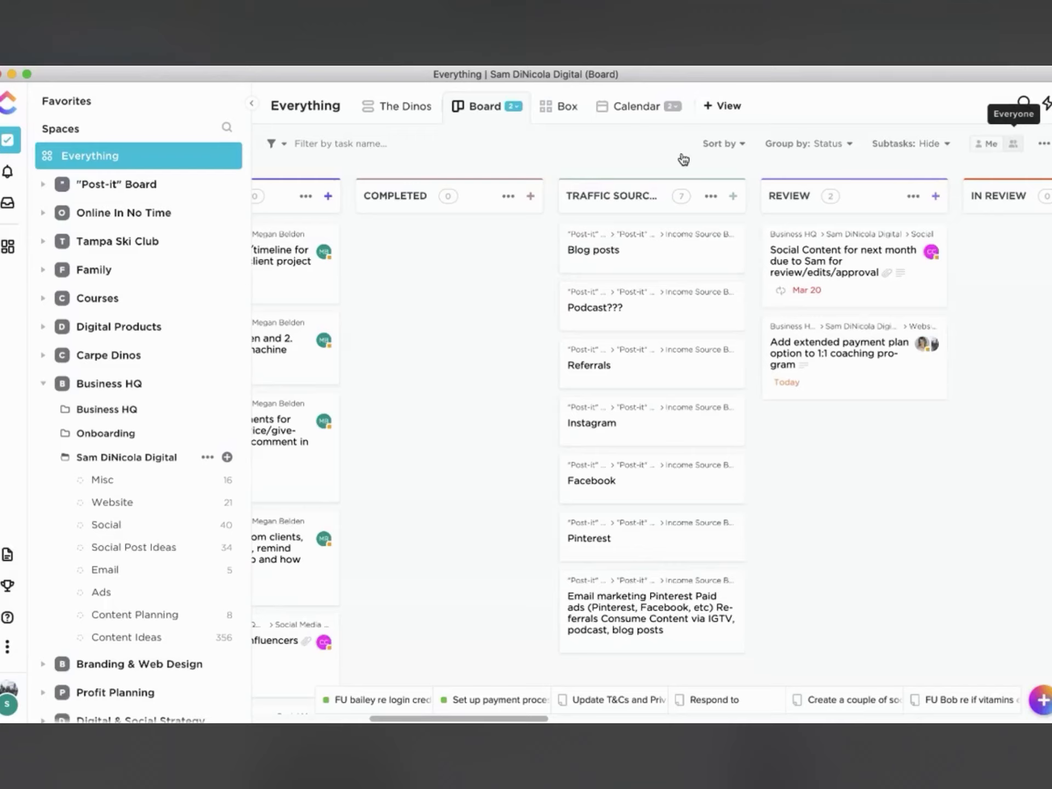
left_click(728, 142)
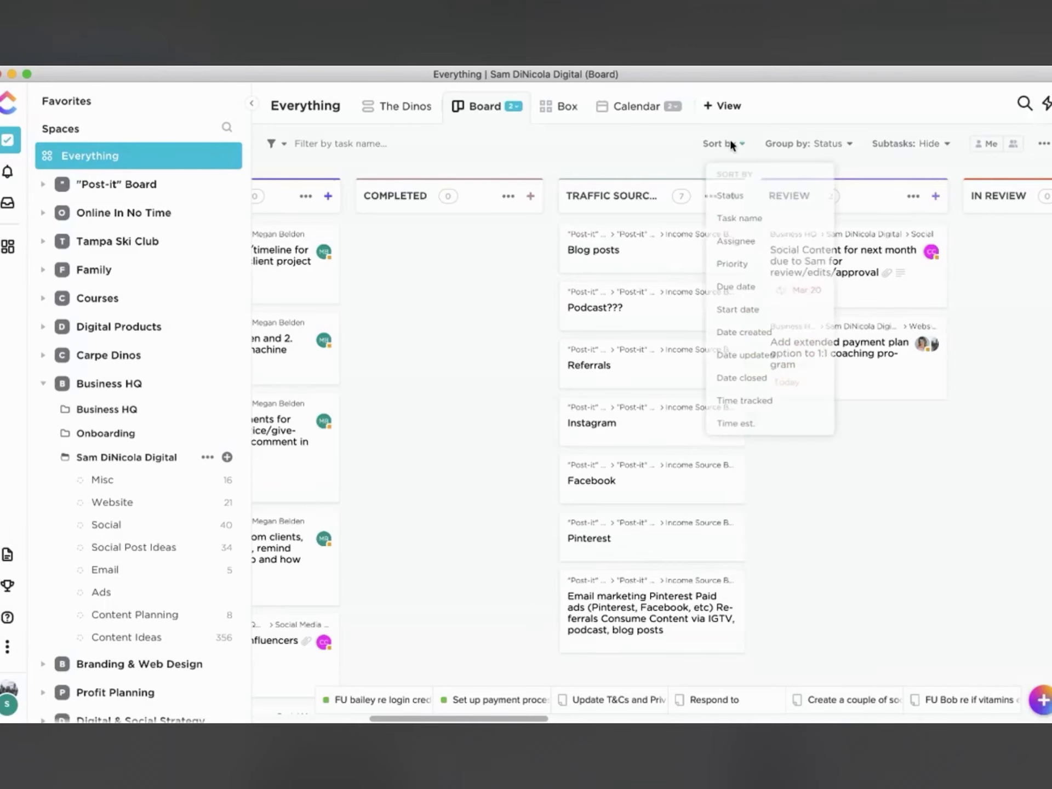
left_click(734, 284)
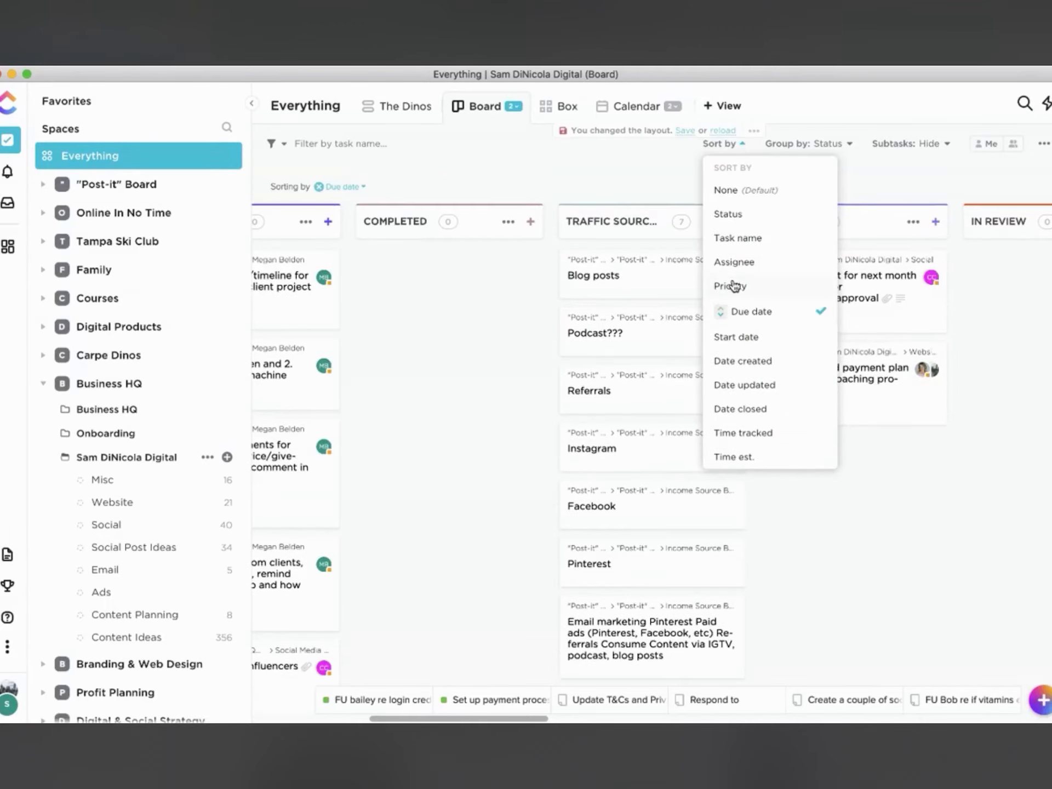
left_click(437, 335)
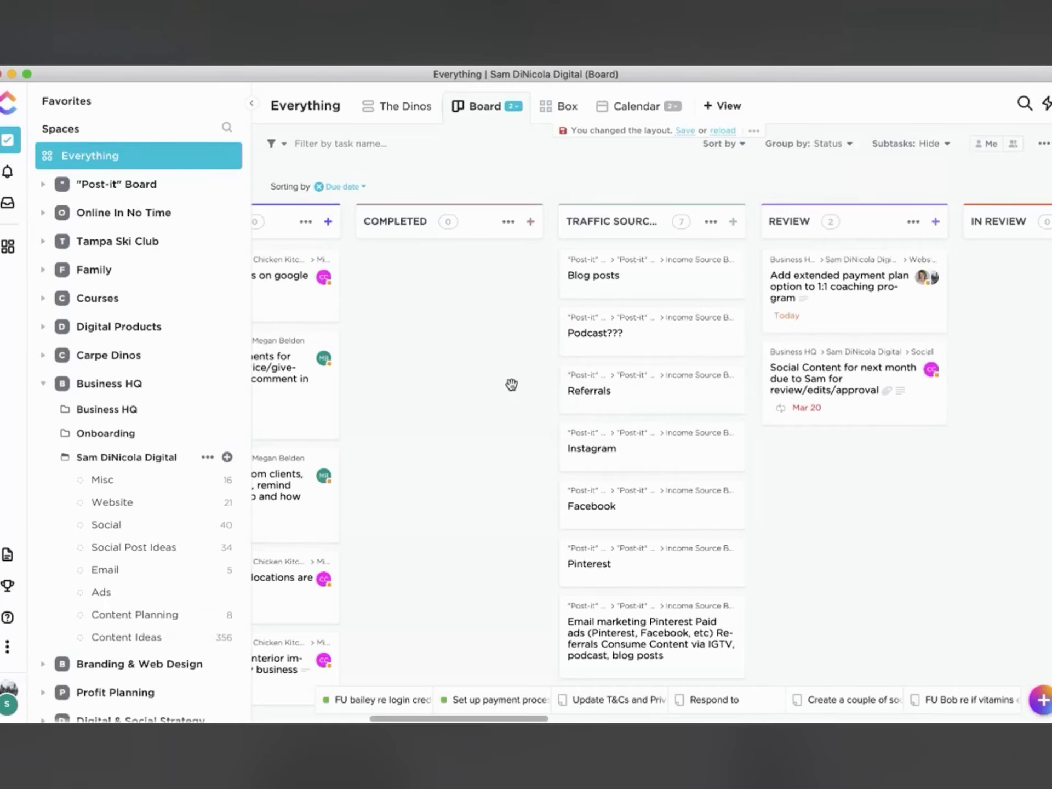
scroll(511, 384, "left", 10)
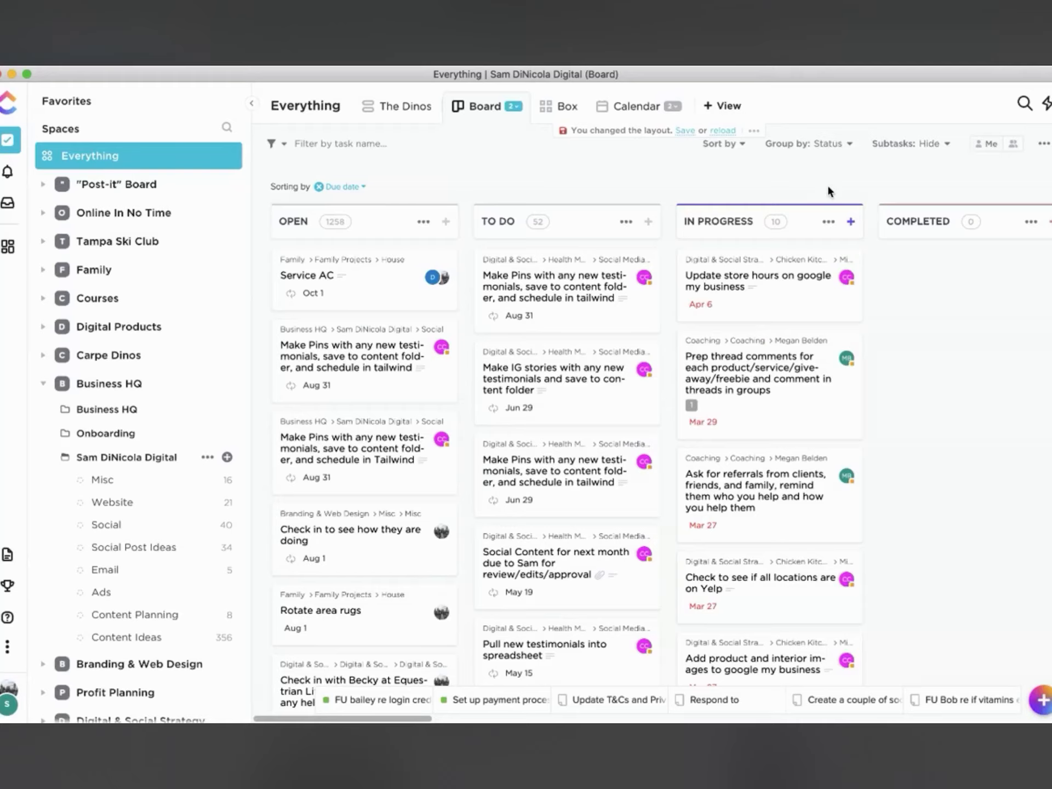
View the Everything tasks in the monthly Calendar, check its time range options, and return to The Dinos list view
left_click(651, 110)
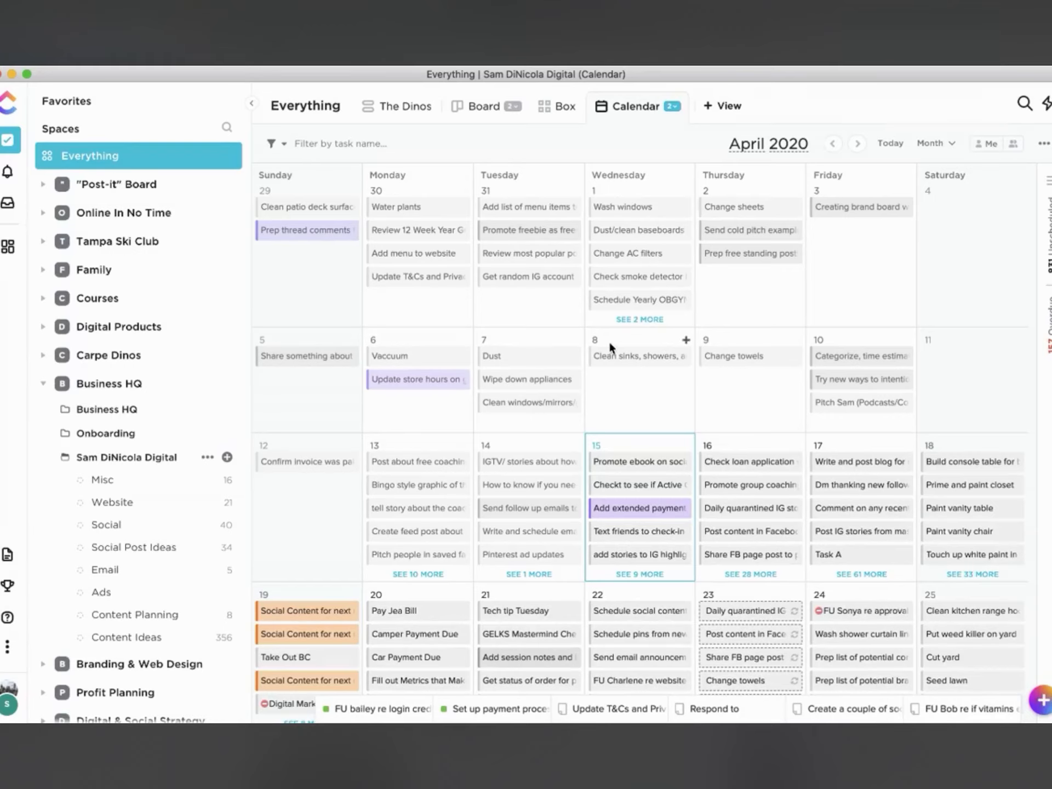
left_click(931, 143)
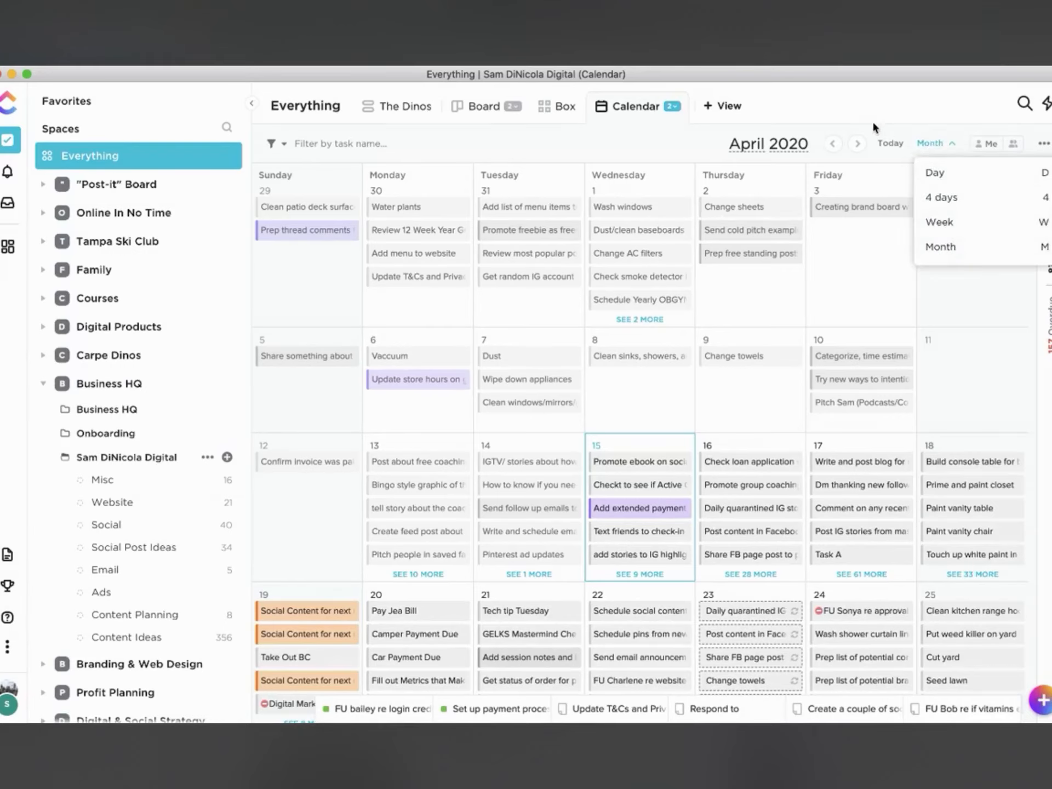
left_click(855, 94)
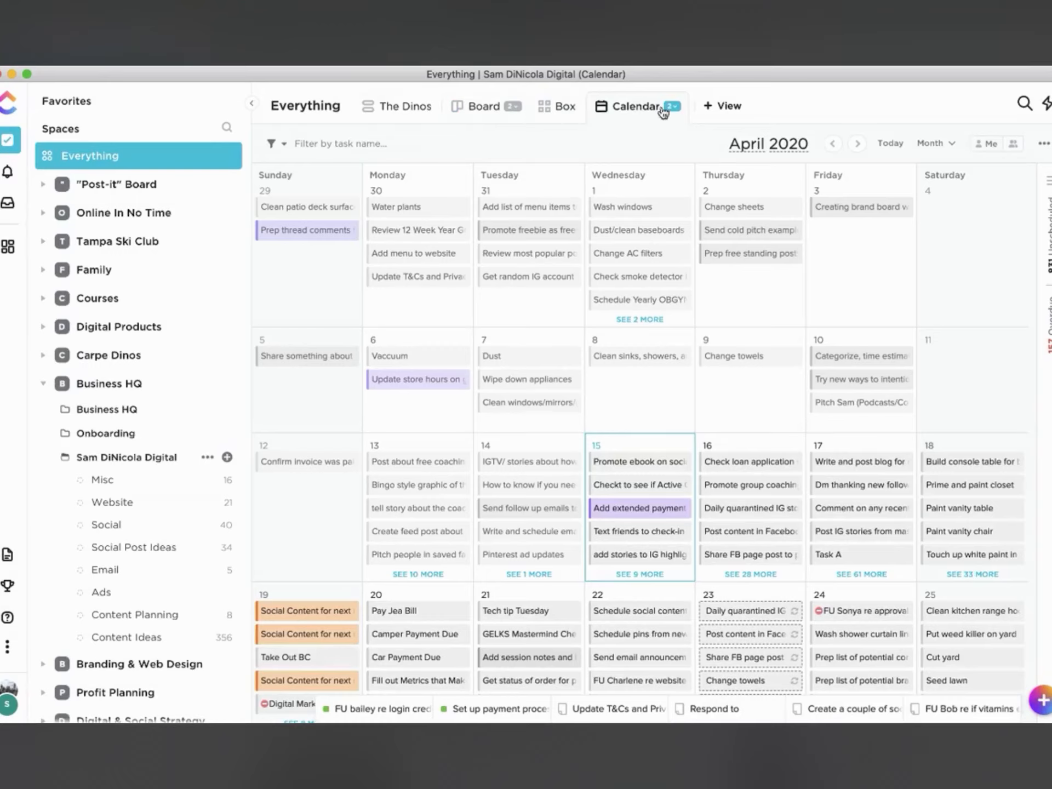
left_click(377, 114)
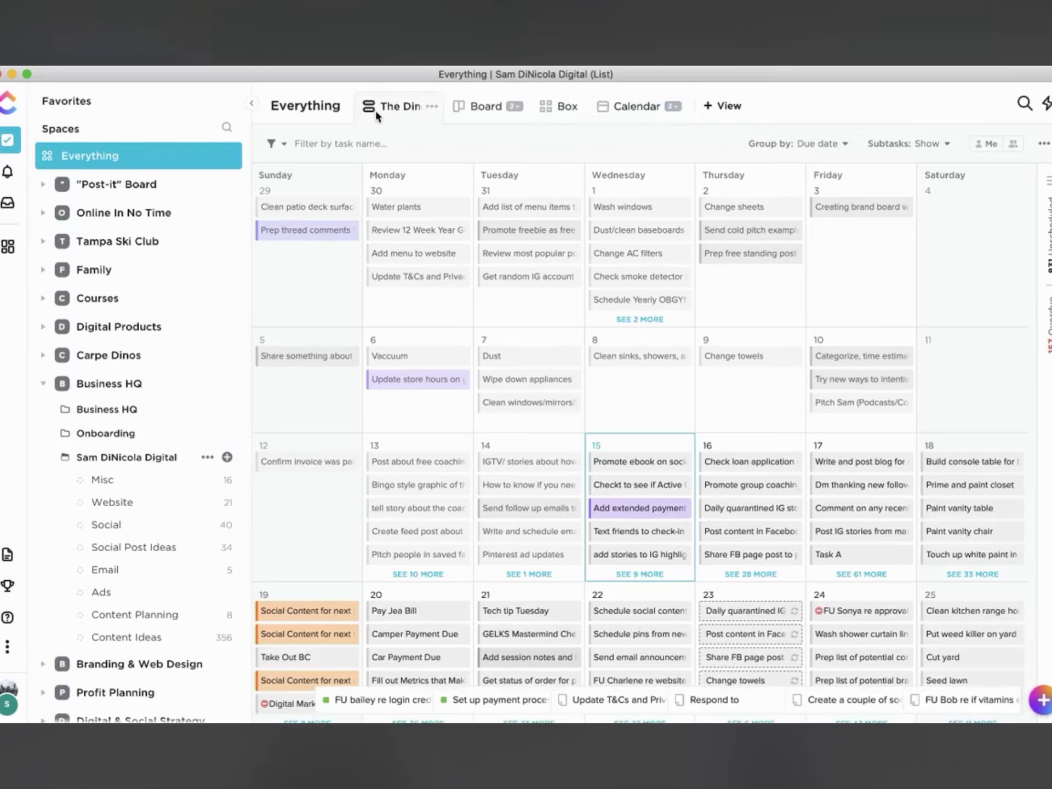